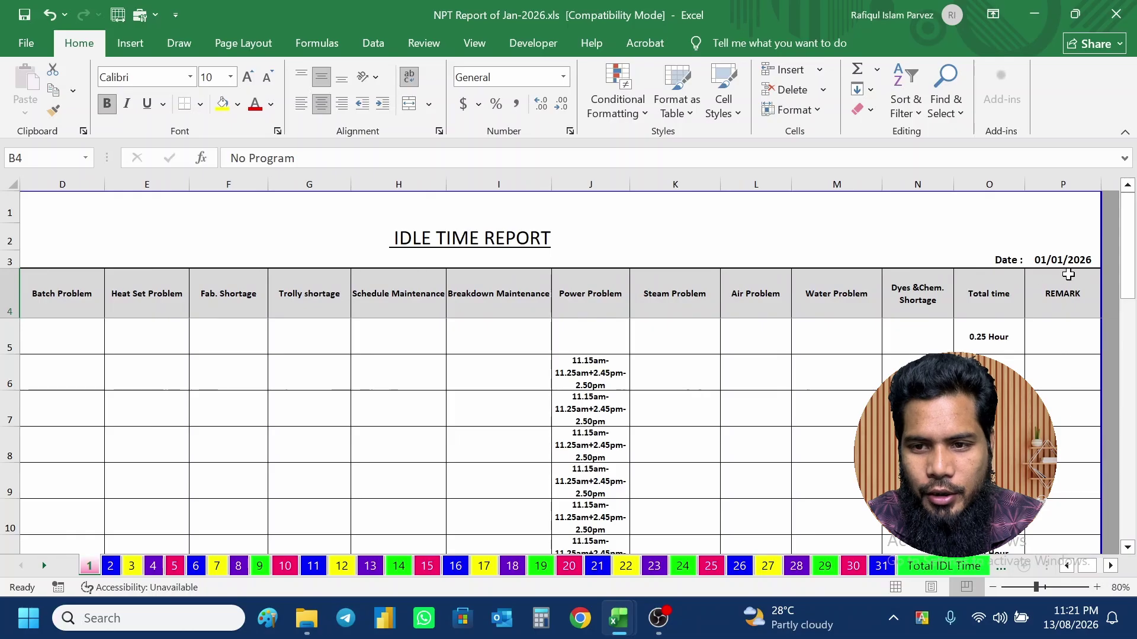
- Review the idle time report on sheet 1, from its date cell through the machine rows to the column totals and signature lines
click(1060, 255)
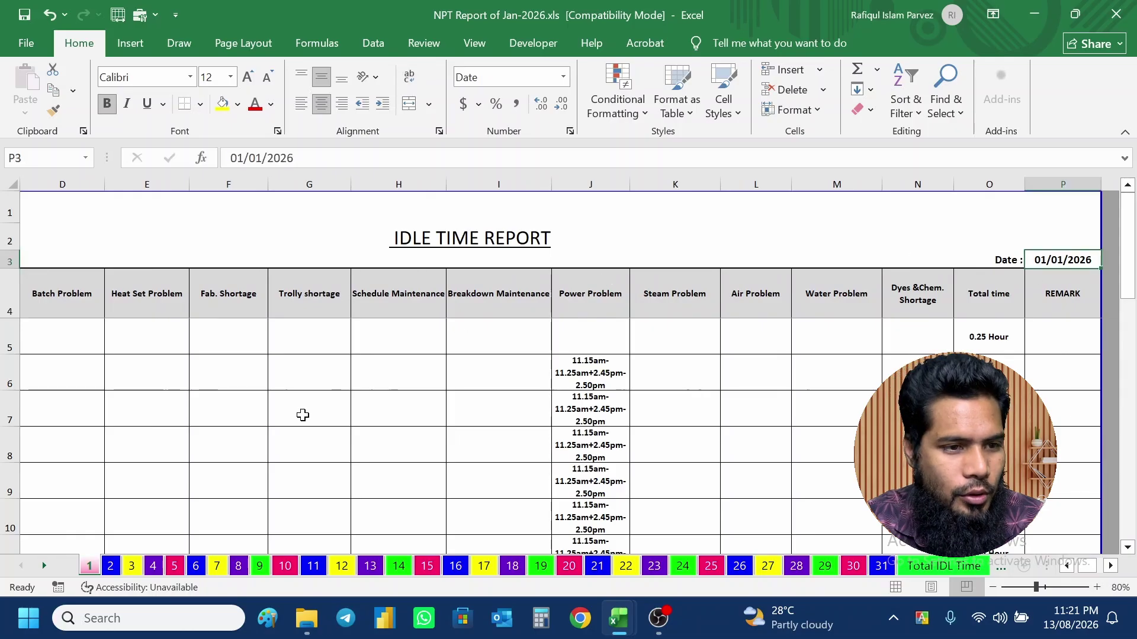
scroll(303, 416, left, 3)
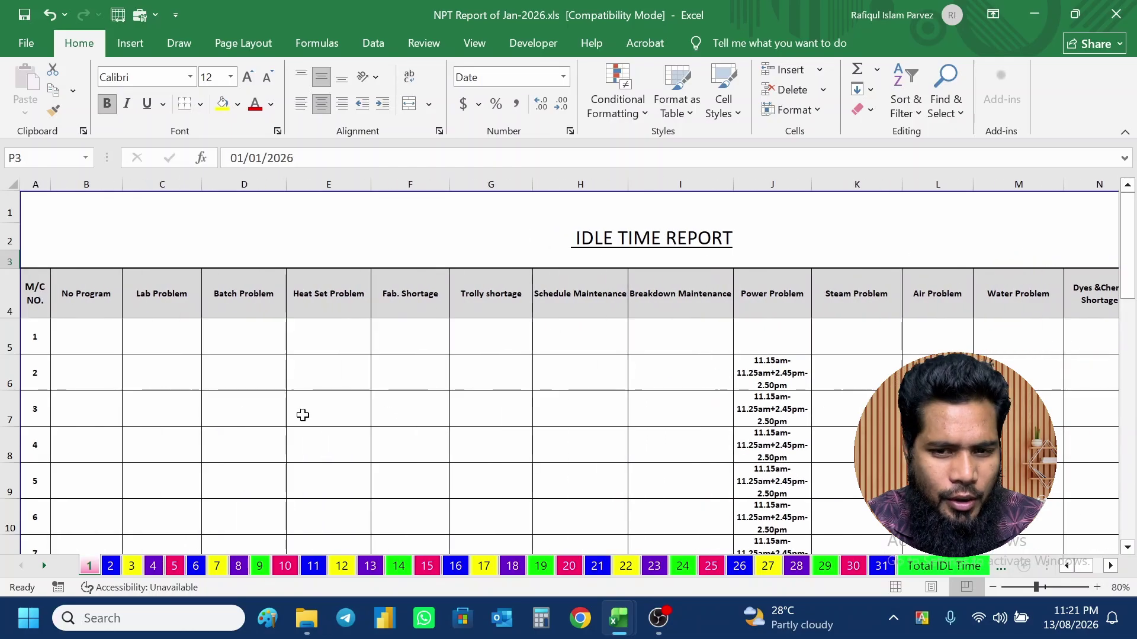
scroll(303, 415, down, 4)
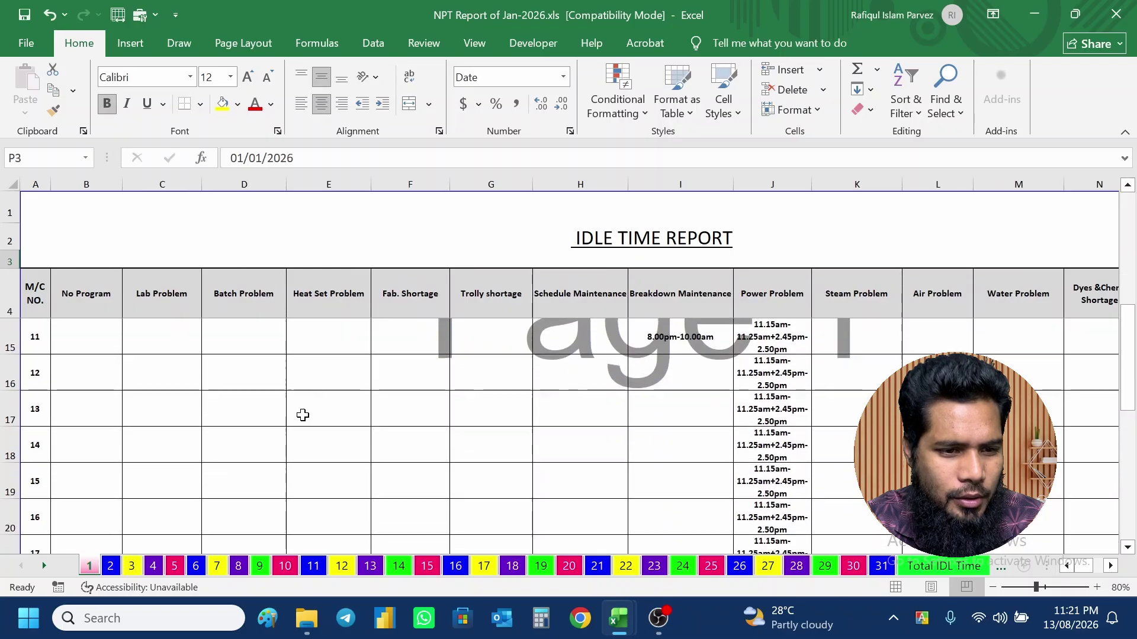
scroll(303, 415, down, 3)
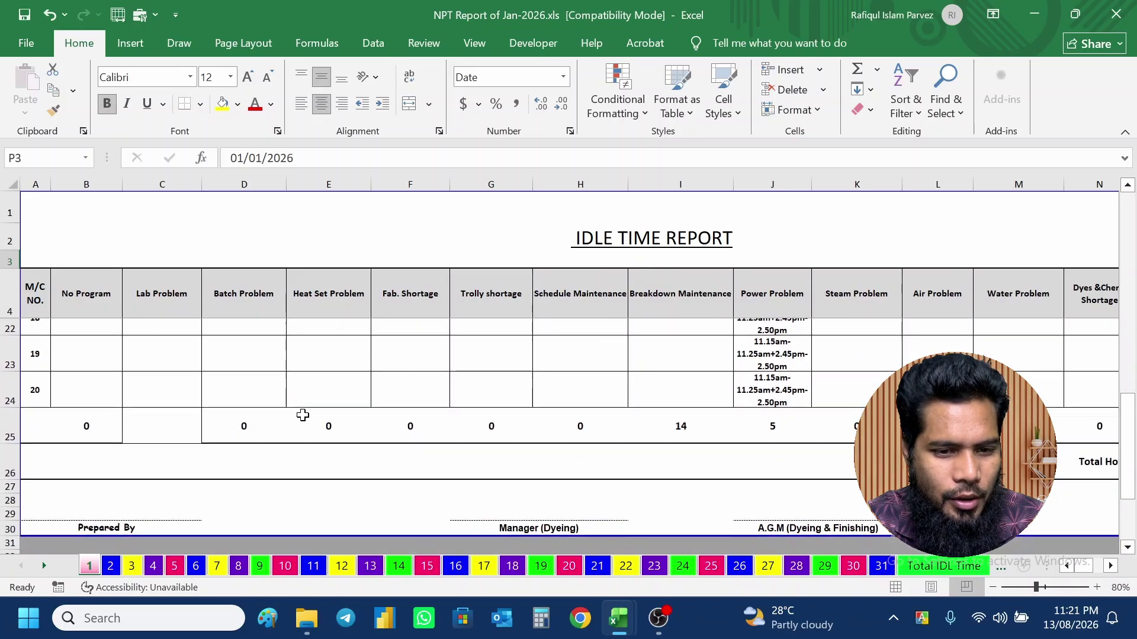
scroll(302, 415, down, 1)
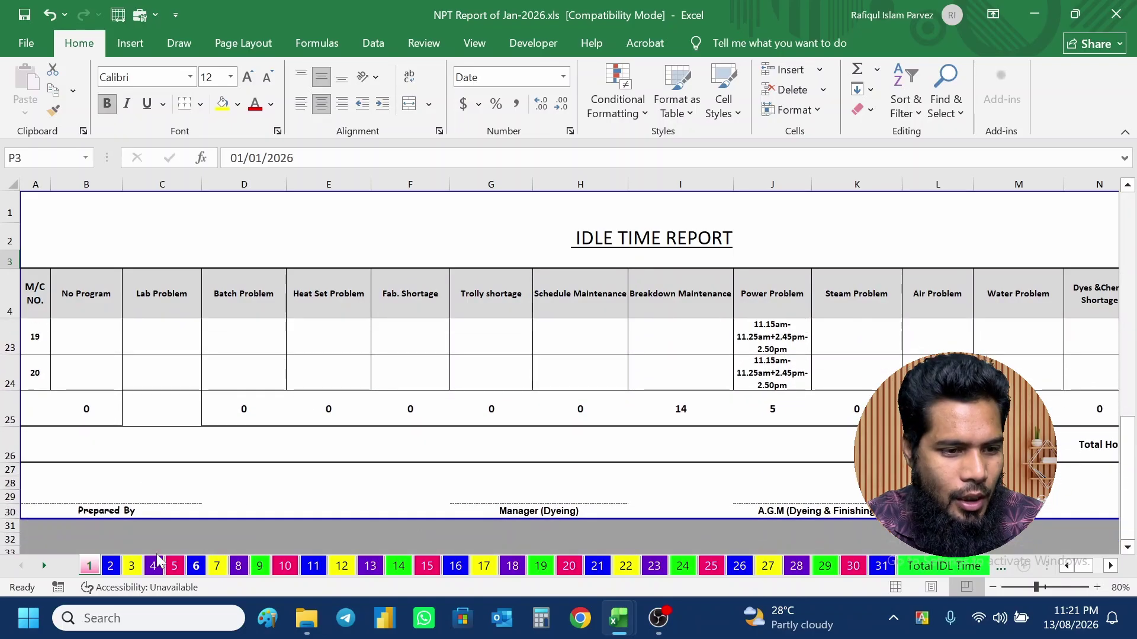
- Examine sheet 2's idle time report, covering its machine rows, totals, and the M/C NO., No Program and Lab Problem headings through REMARK
click(111, 566)
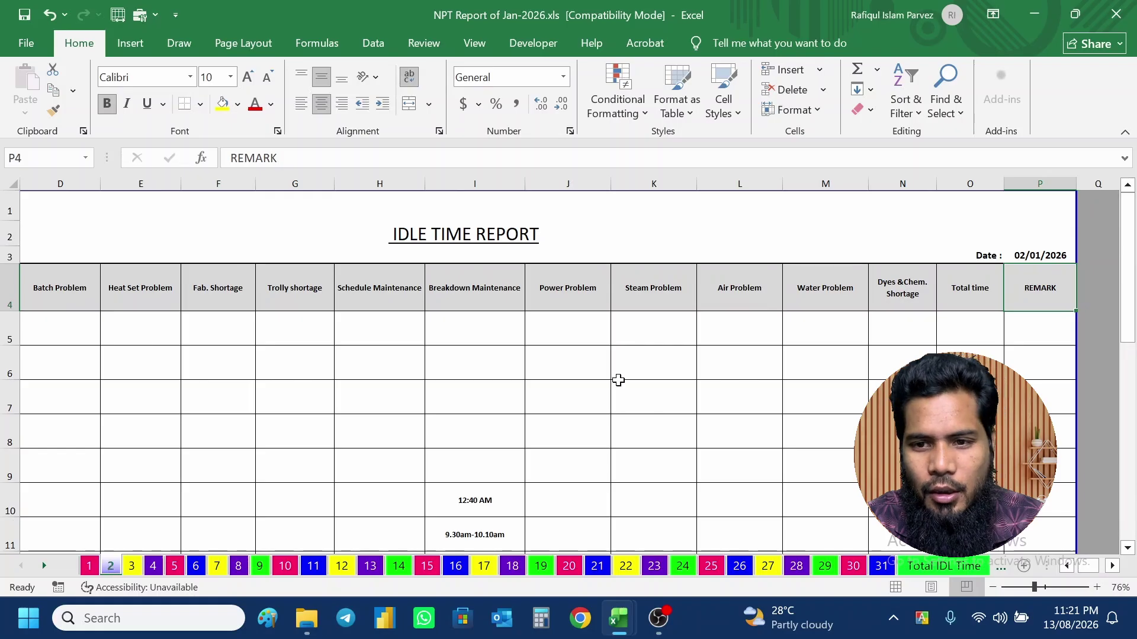
scroll(716, 367, down, 2)
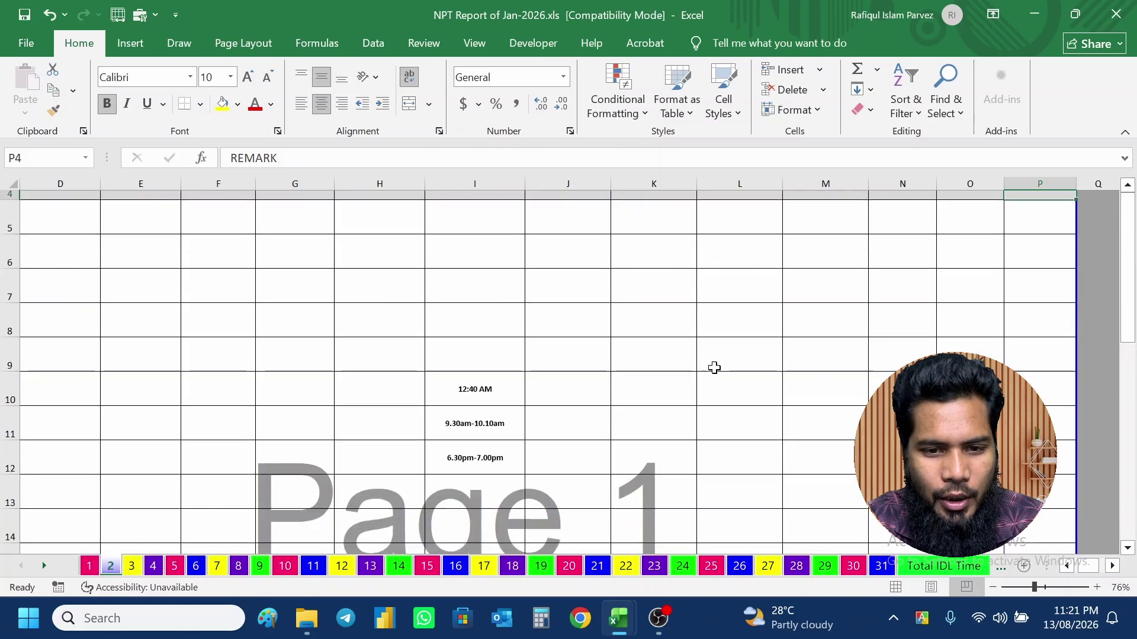
scroll(714, 368, down, 4)
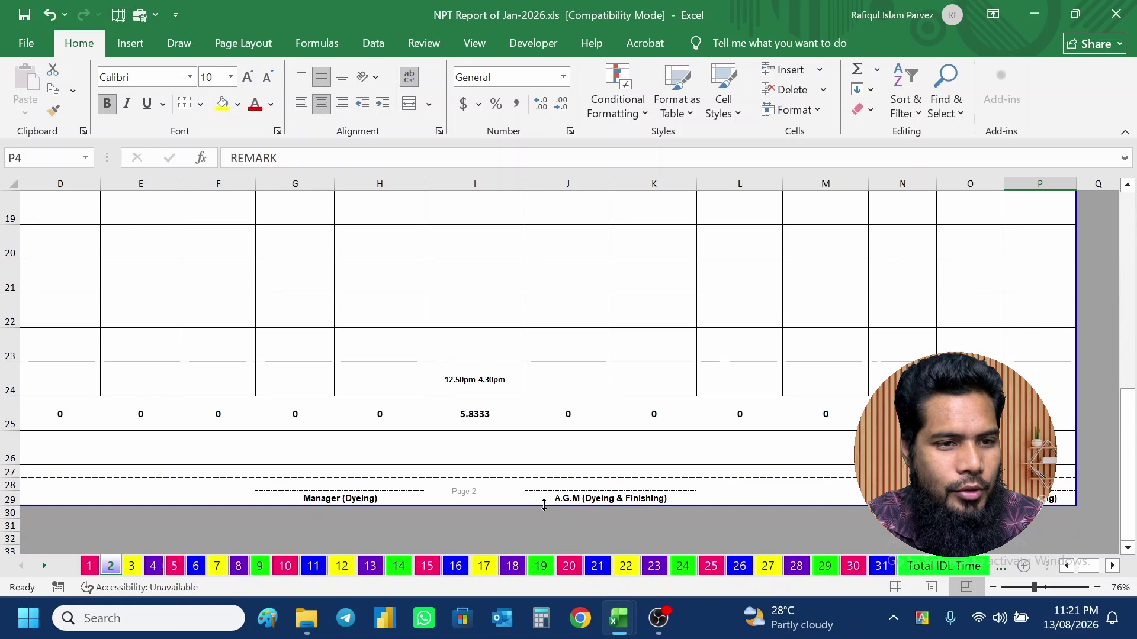
scroll(355, 362, up, 6)
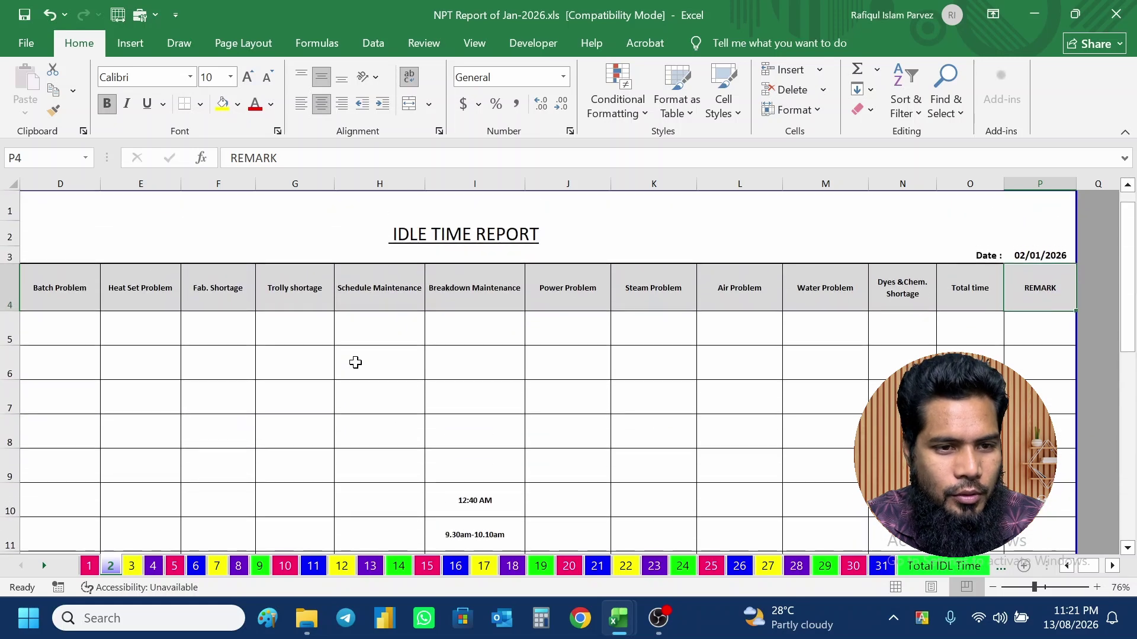
scroll(356, 362, left, 3)
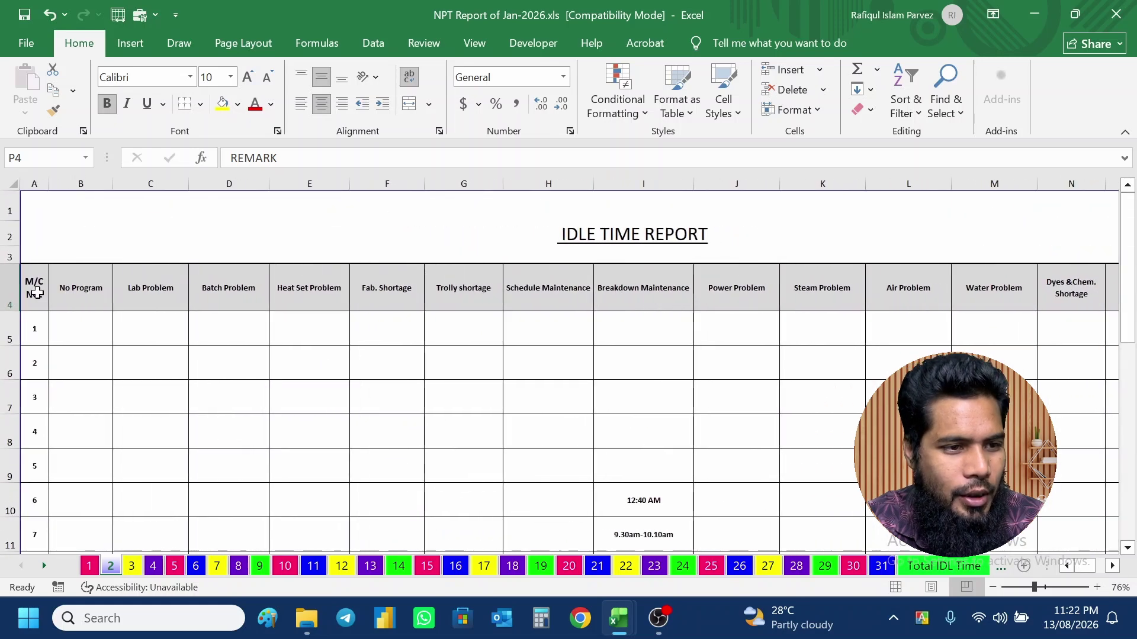
click(36, 291)
click(93, 291)
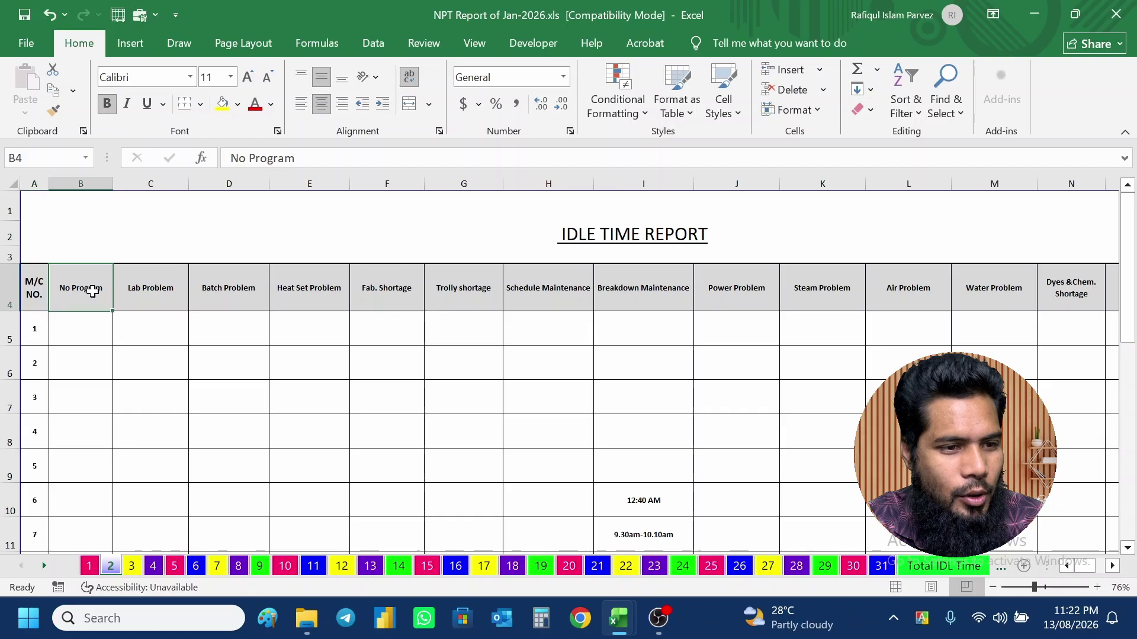
click(139, 293)
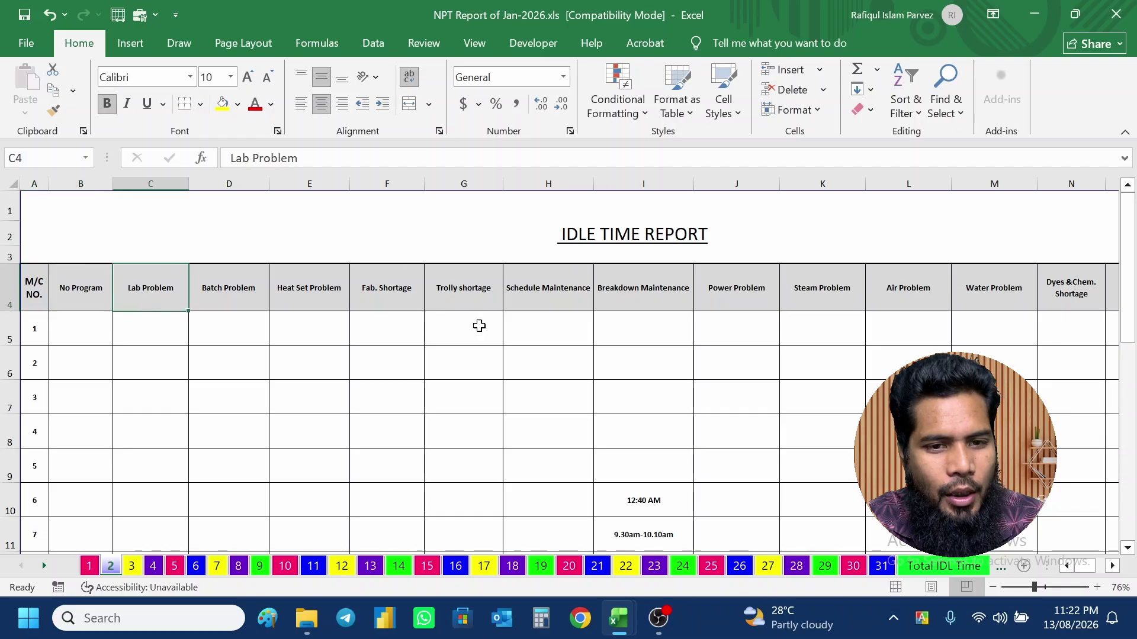
scroll(512, 323, right, 3)
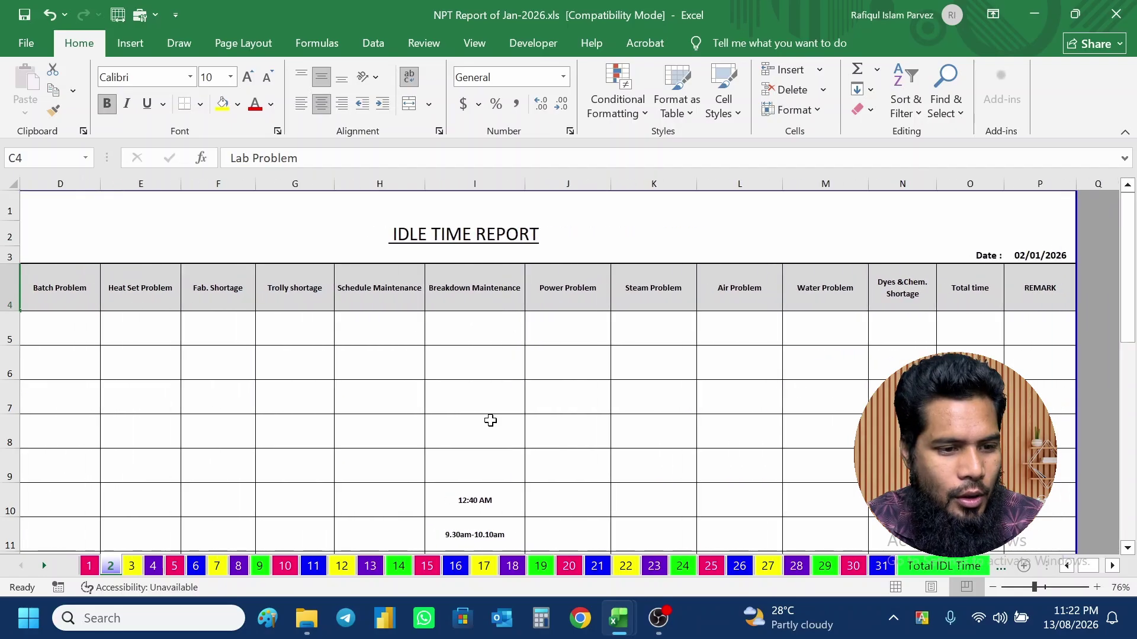
- Inspect sheet 3's header row from M/C NO., No Program and Lab Problem across to the REMARK column
click(132, 566)
scroll(155, 414, left, 4)
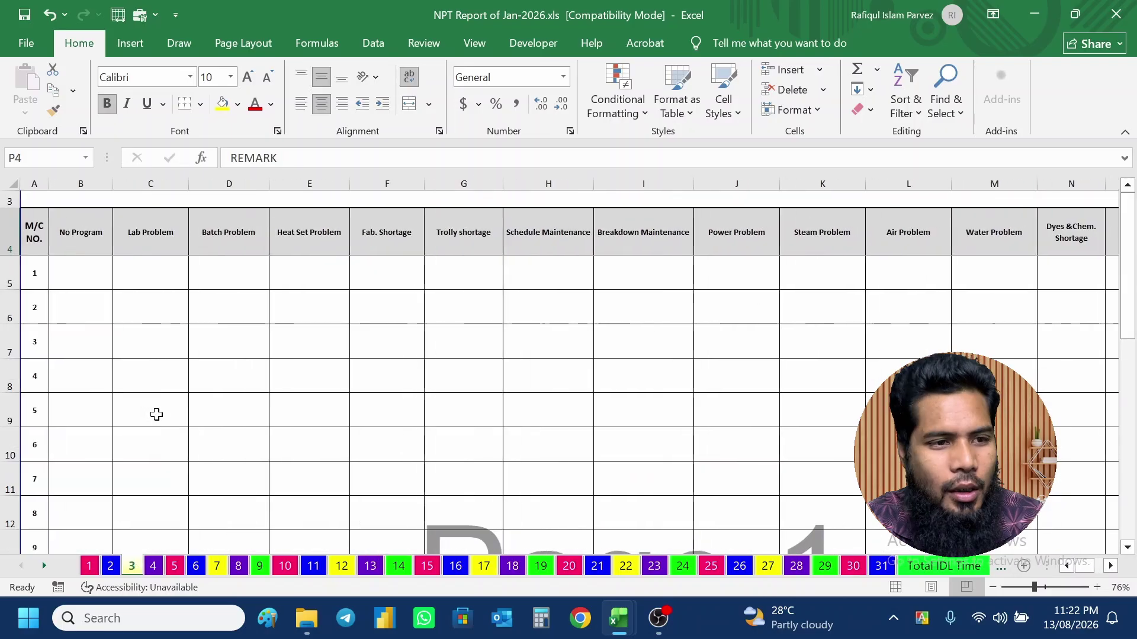
click(36, 247)
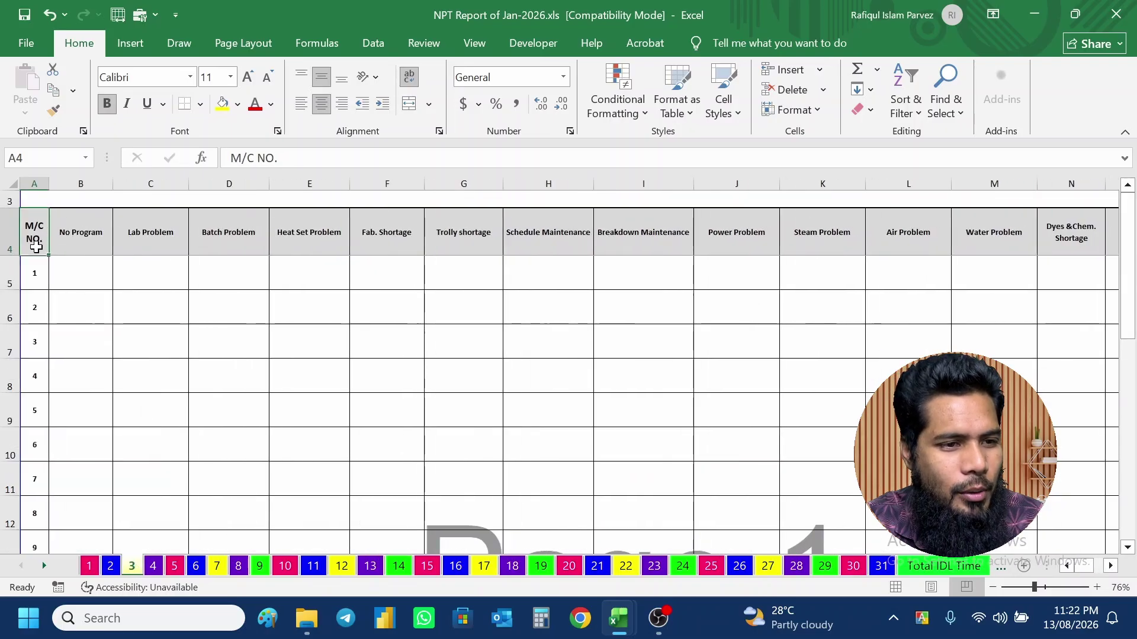
click(100, 250)
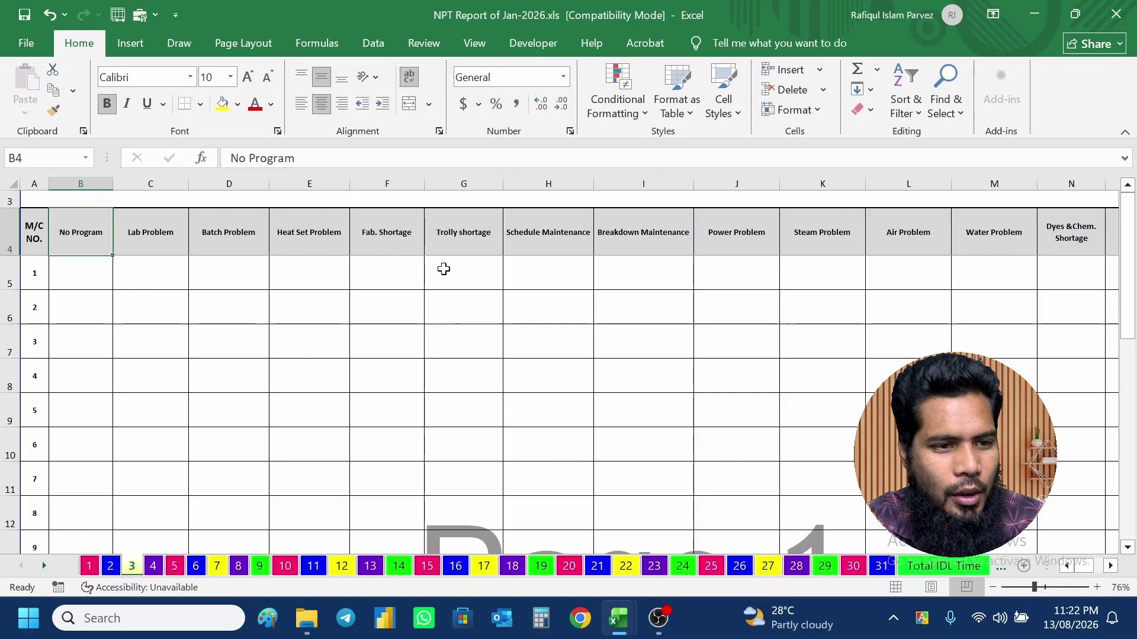
click(158, 250)
scroll(338, 279, right, 3)
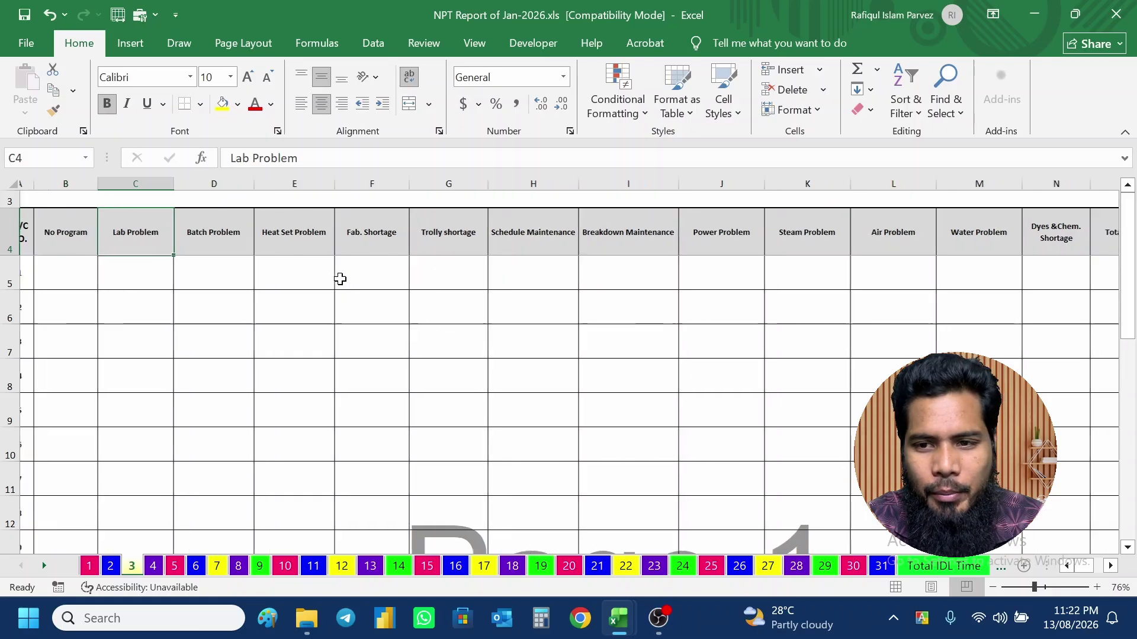
click(1035, 243)
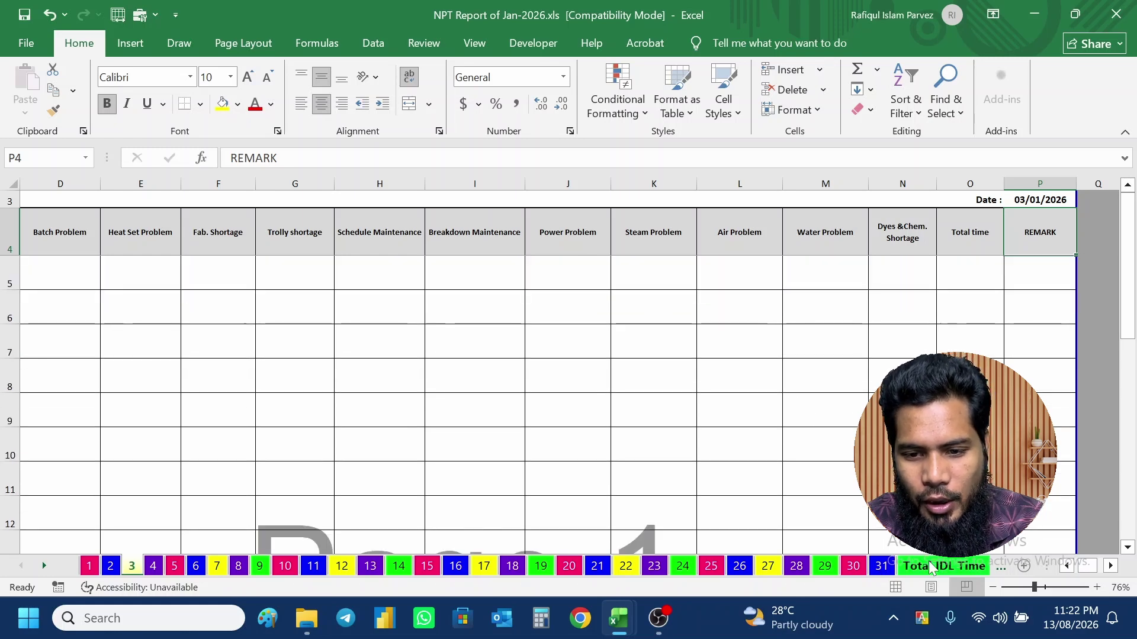
- Review the monthly summary on the Total IDL Time sheet down to its totals and percentages, and compare it with sheet 31
click(932, 566)
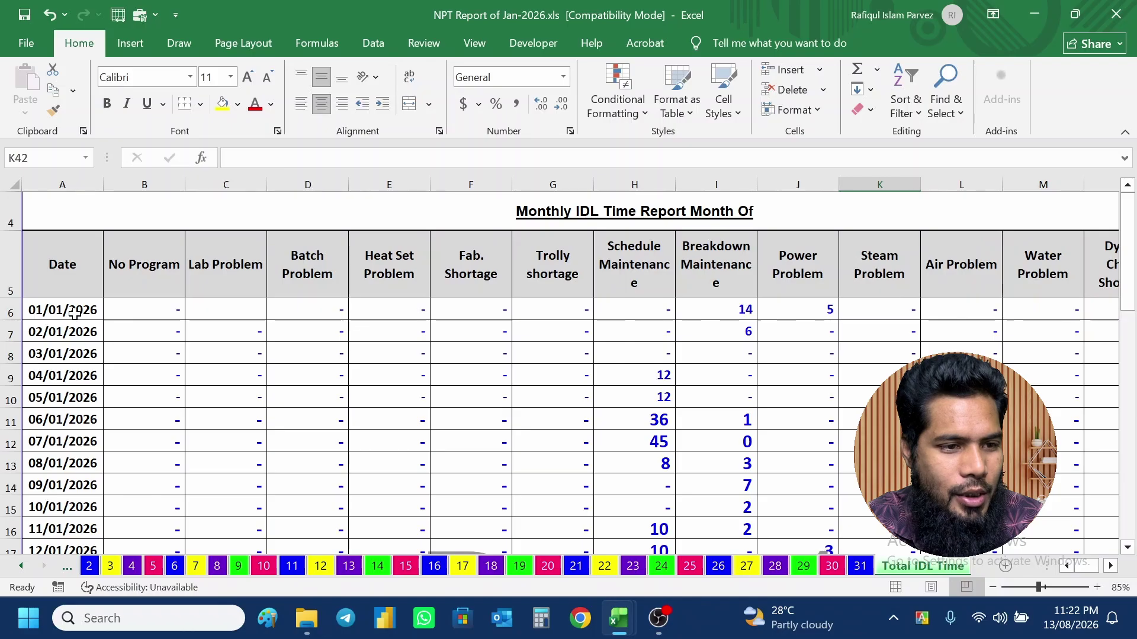
scroll(473, 357, down, 1)
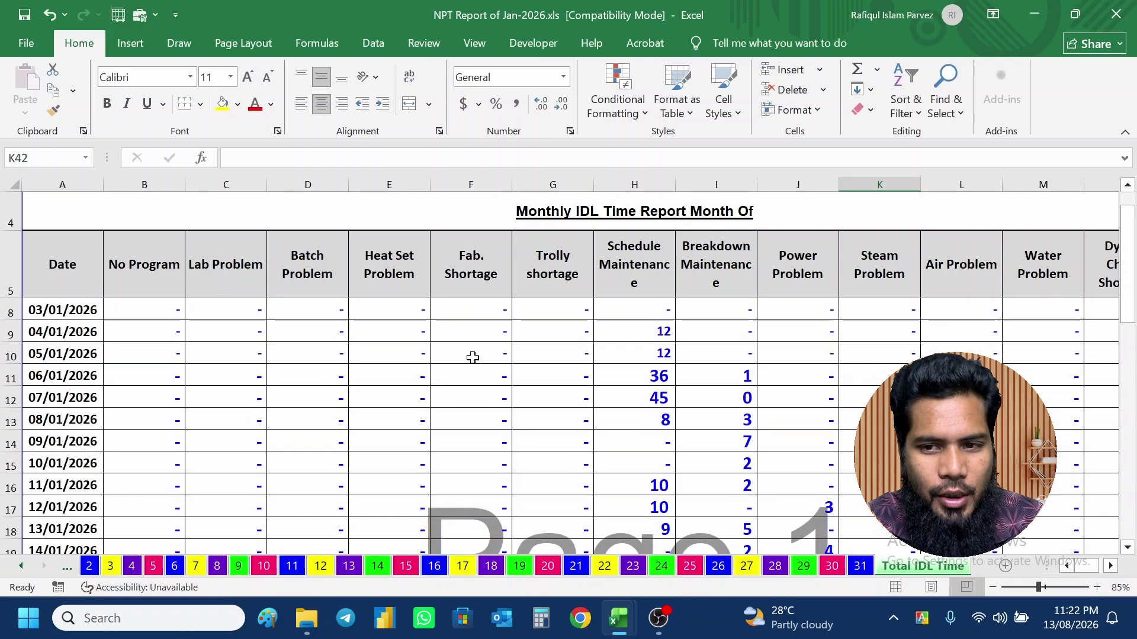
scroll(473, 358, right, 2)
scroll(473, 357, down, 5)
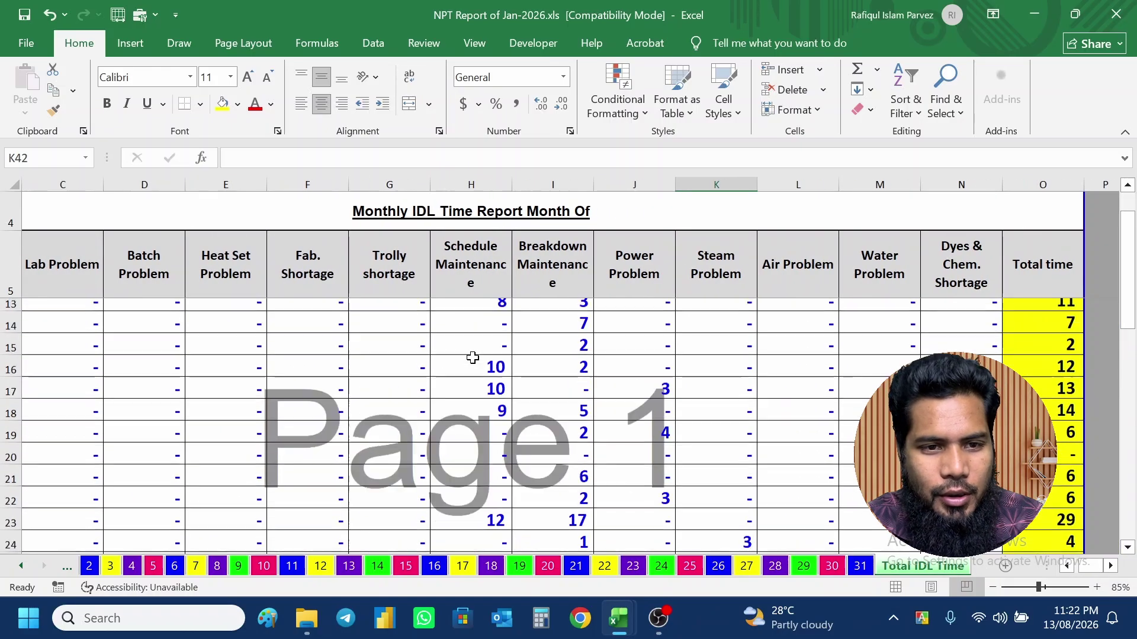
scroll(472, 358, down, 3)
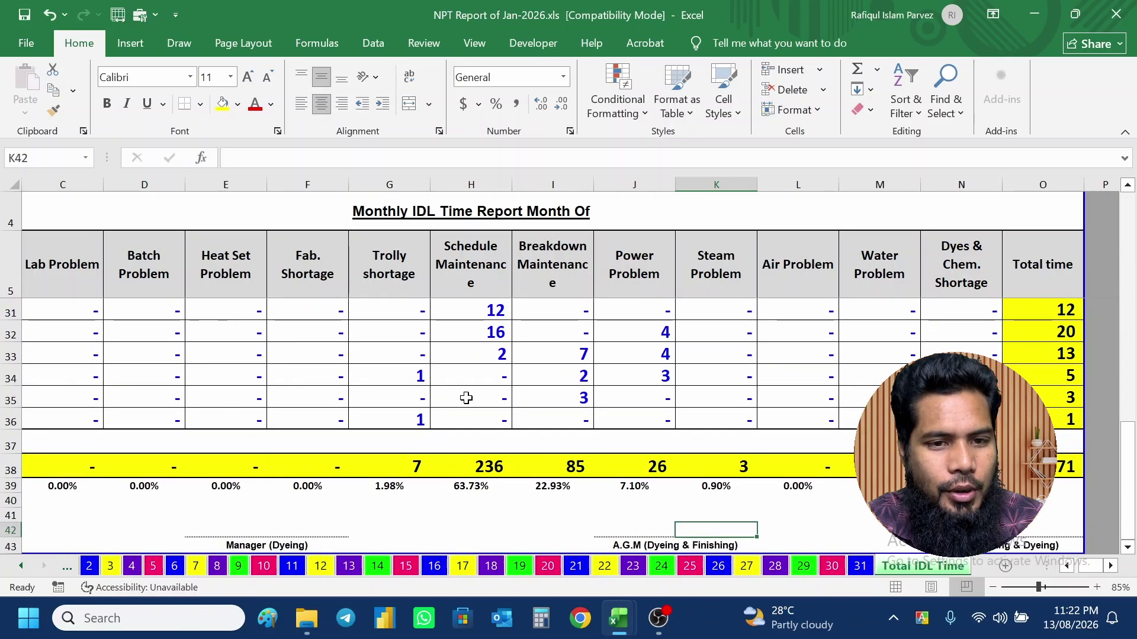
scroll(466, 398, up, 2)
scroll(466, 398, up, 2)
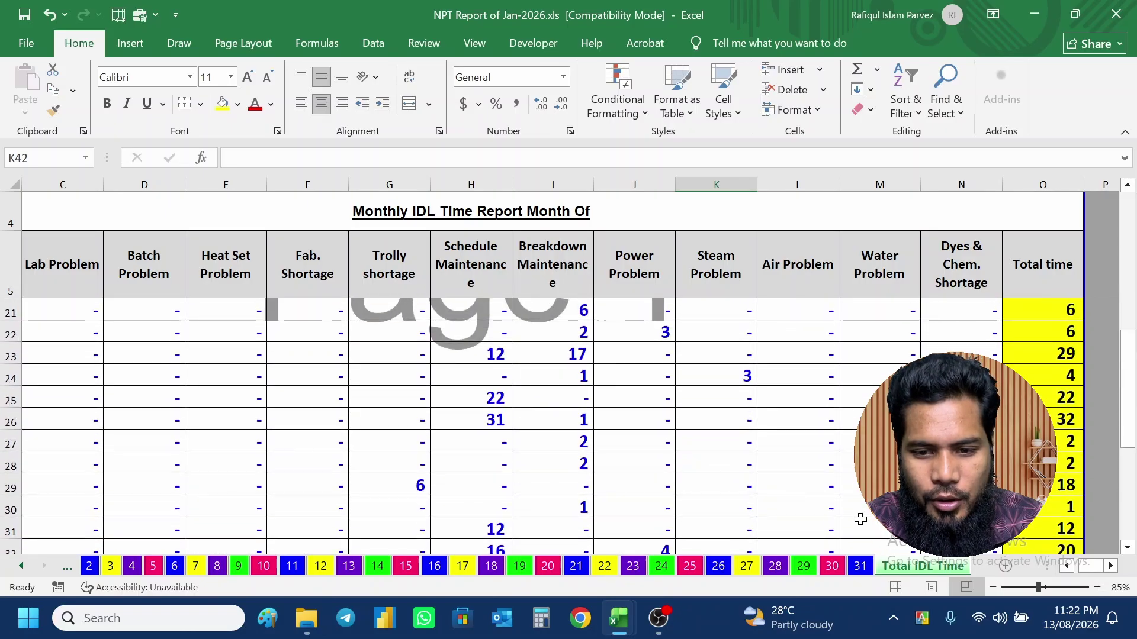
click(861, 567)
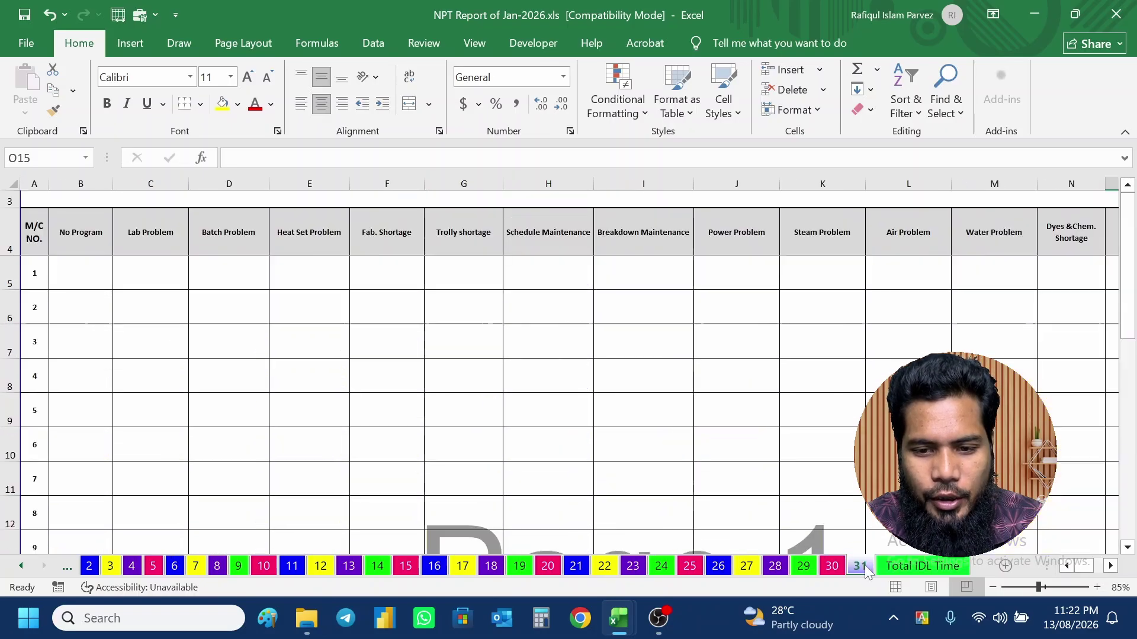
click(898, 569)
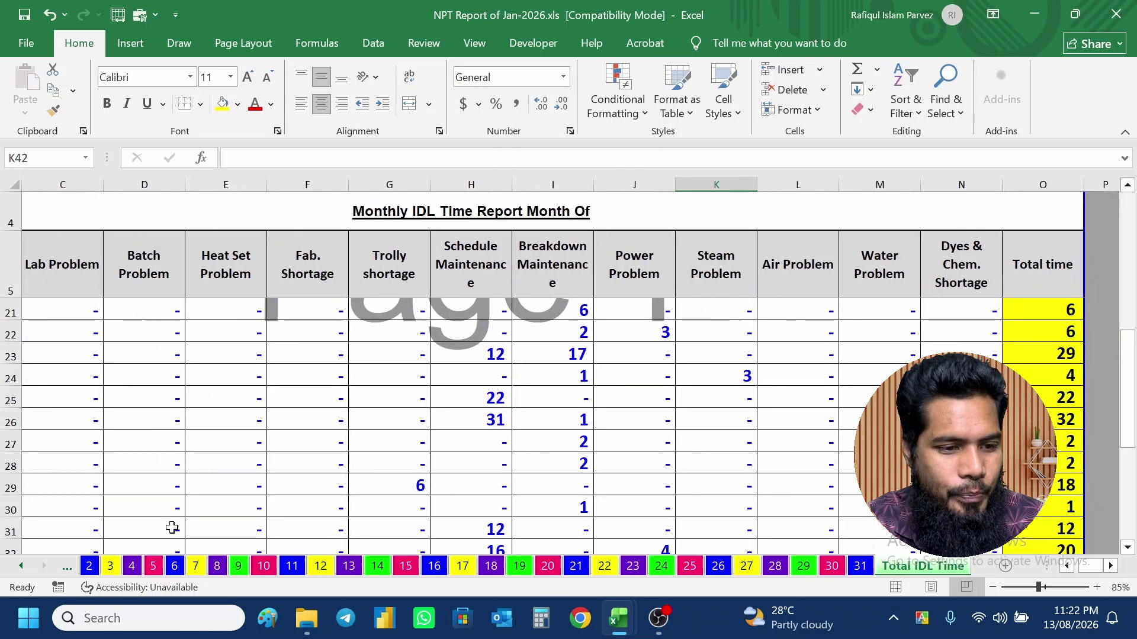
- Return to sheet 2 and look across its problem columns, including the Schedule Maintenance and Breakdown Maintenance cells, back to the machine numbers
click(90, 565)
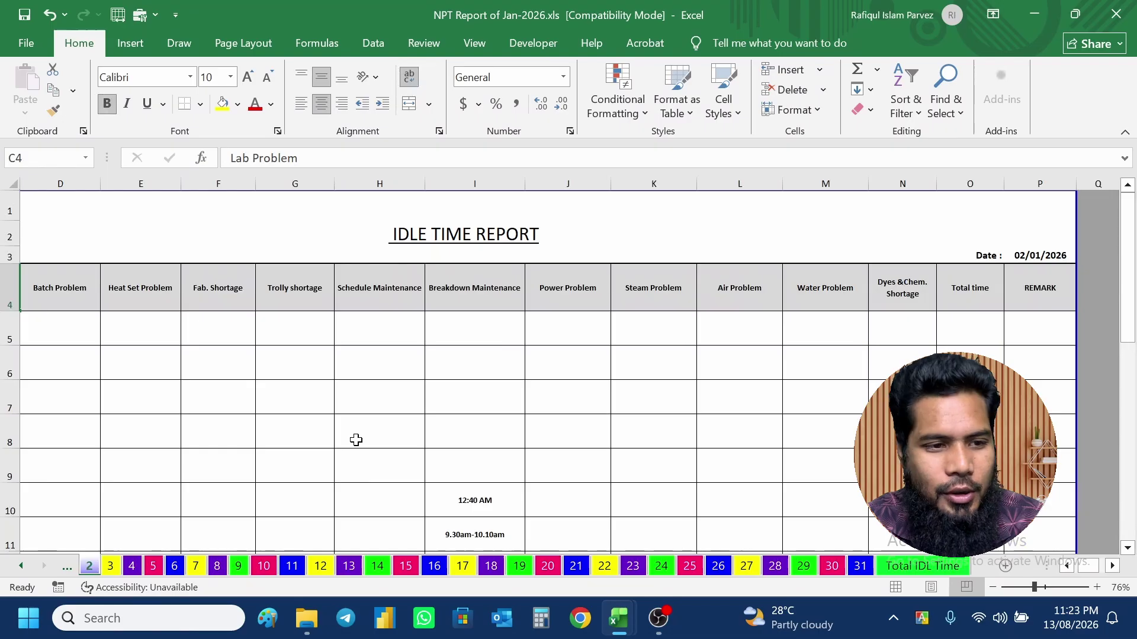
scroll(356, 440, left, 3)
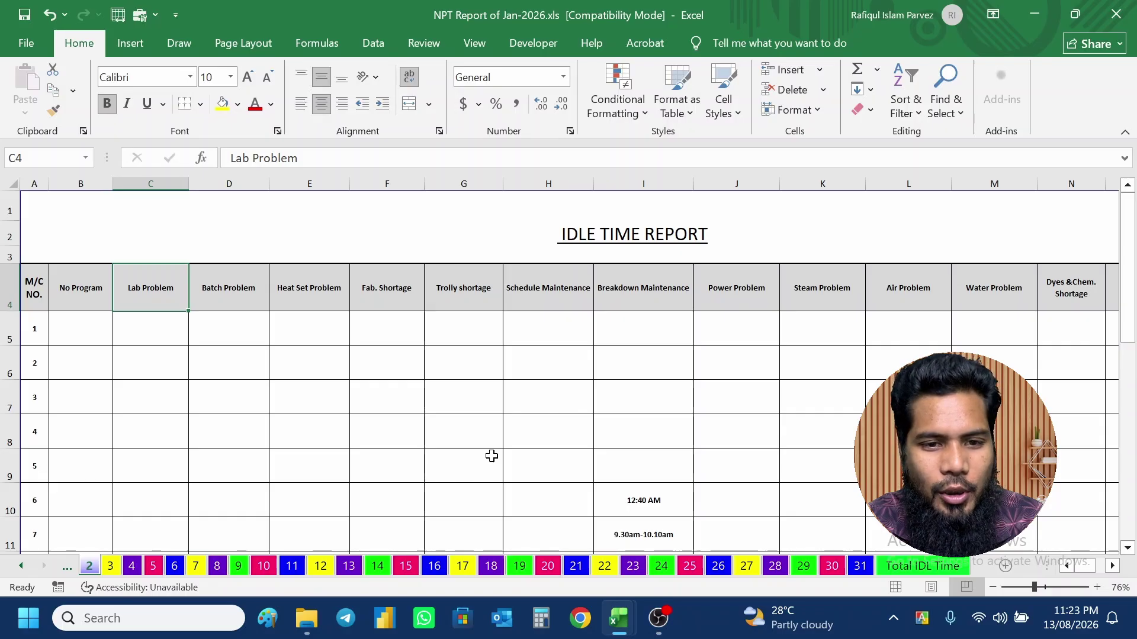
scroll(491, 456, right, 3)
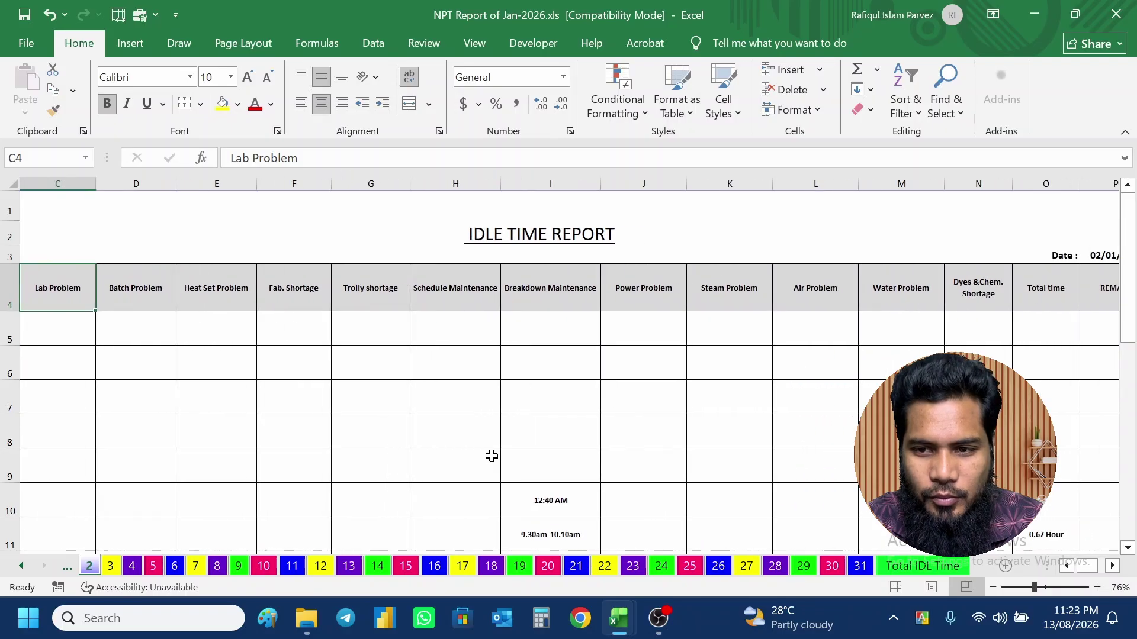
scroll(491, 456, right, 1)
scroll(492, 456, left, 3)
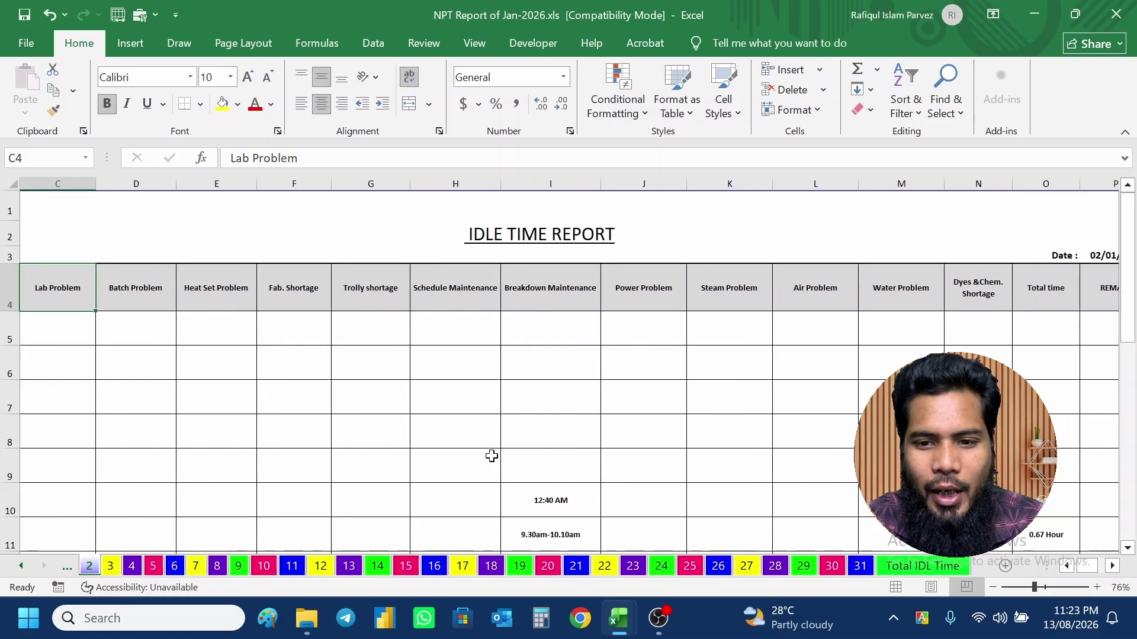
click(491, 456)
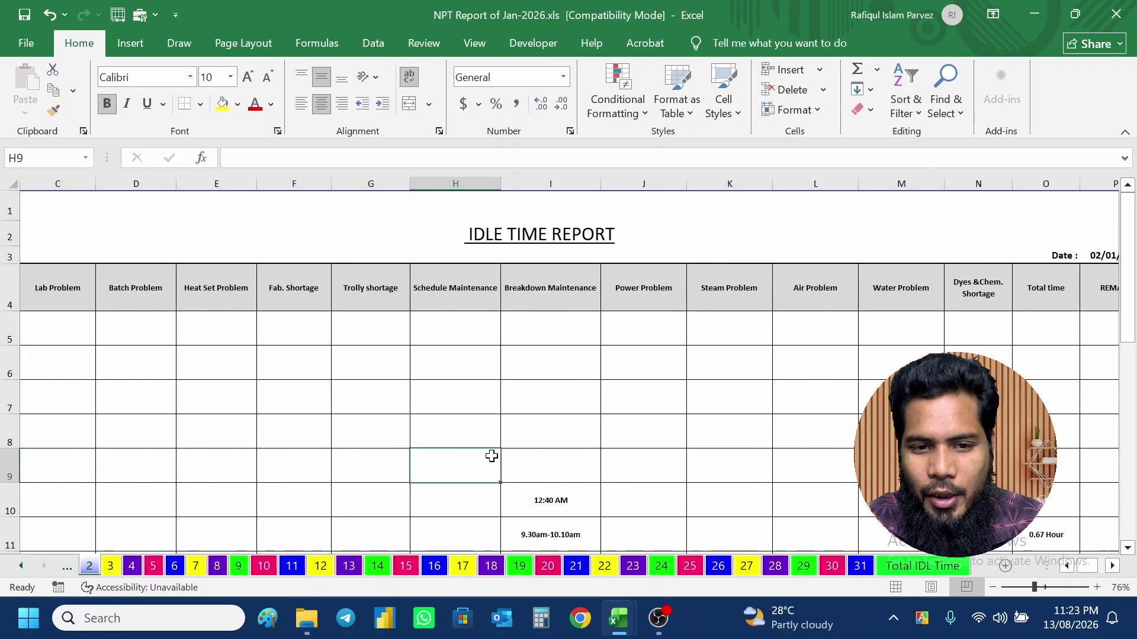
click(555, 368)
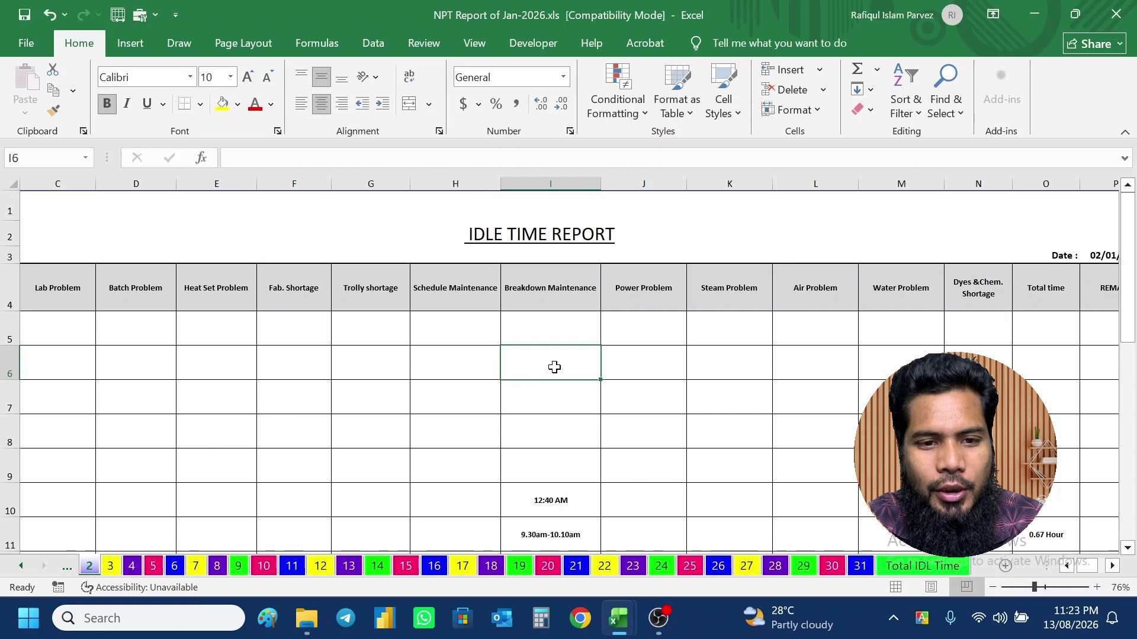
scroll(555, 368, right, 1)
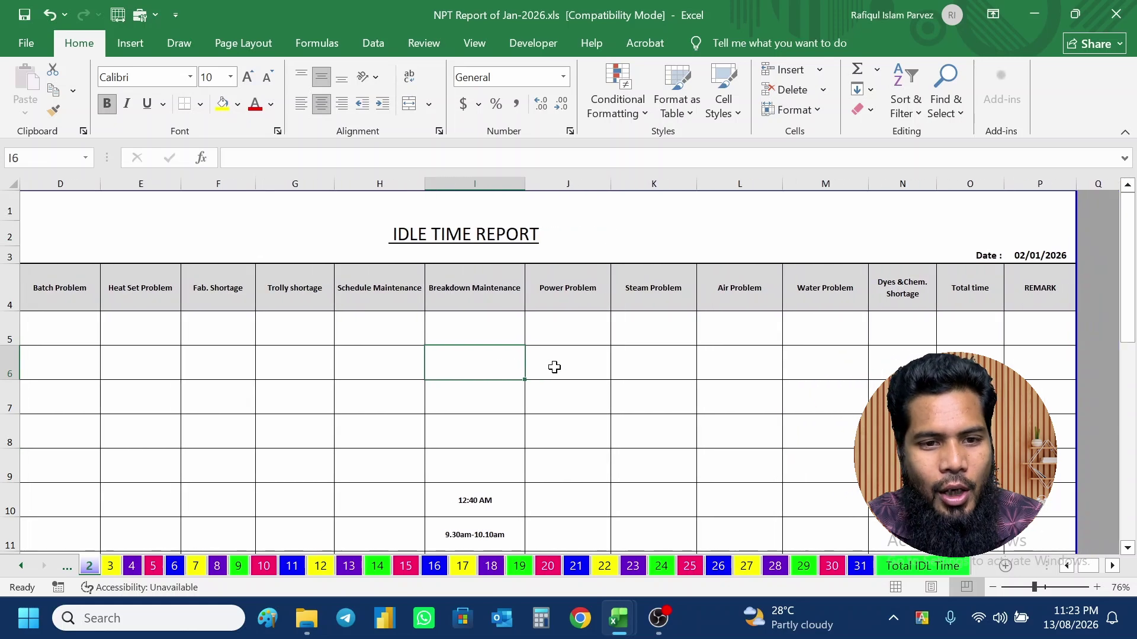
scroll(555, 367, left, 1)
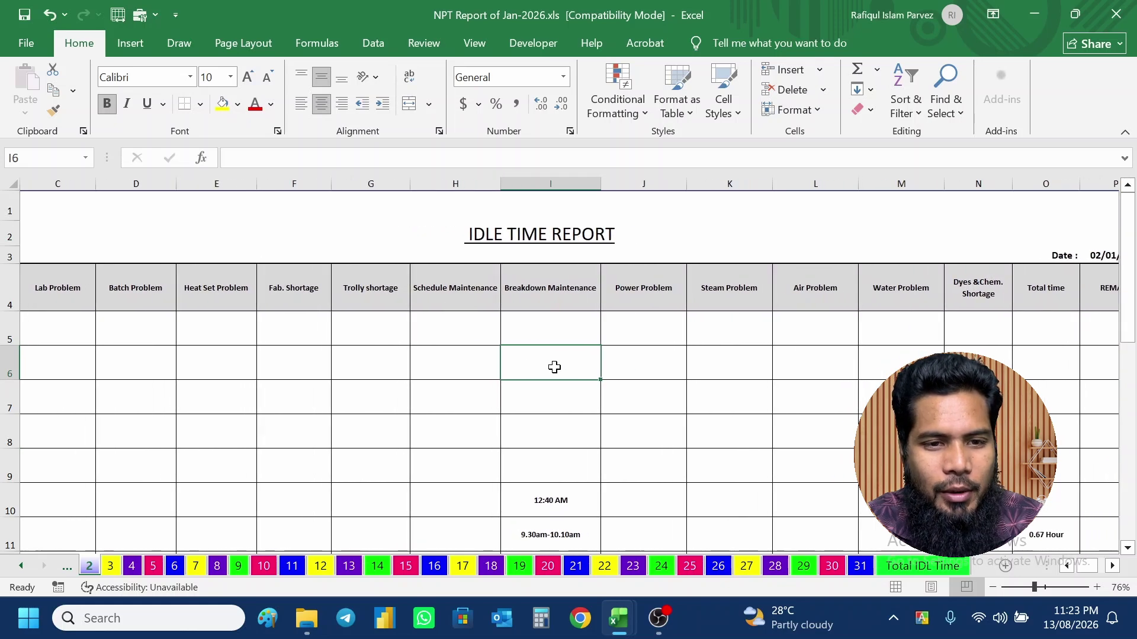
scroll(554, 367, left, 1)
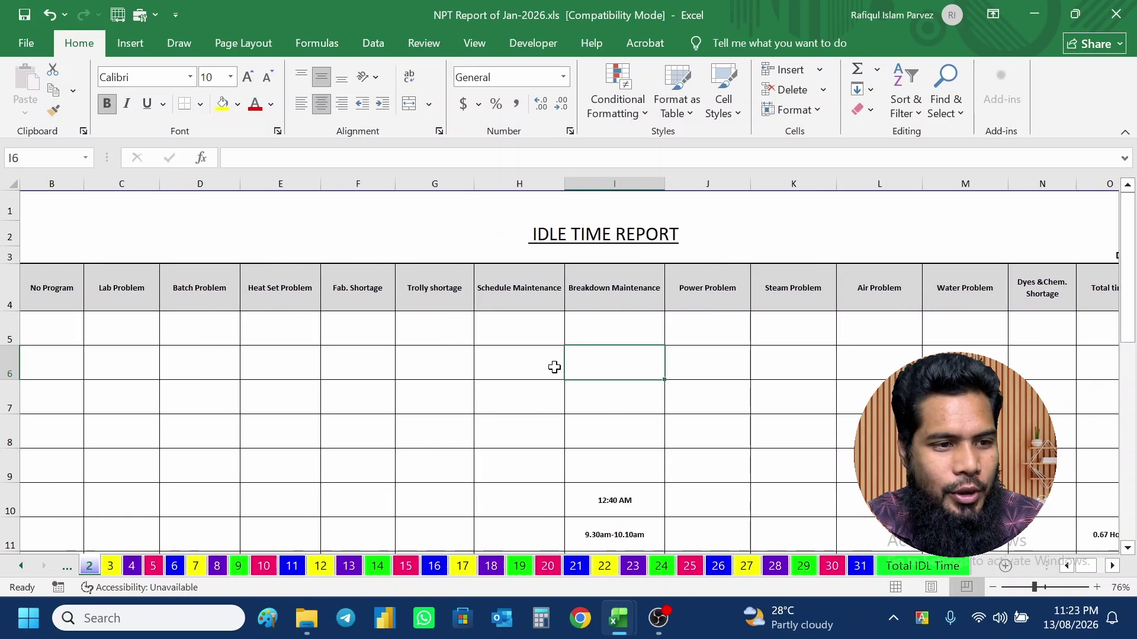
scroll(554, 368, left, 1)
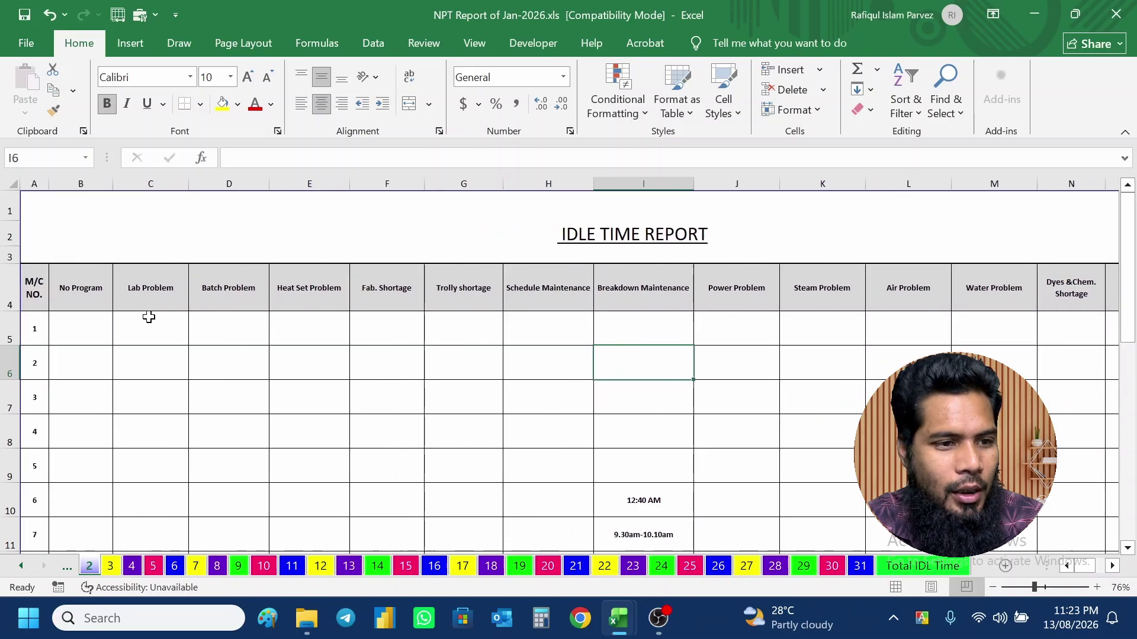
- Examine machine 1's No Program and Trolly shortage cells on sheet 2, then the machine rows below and the header row
click(94, 325)
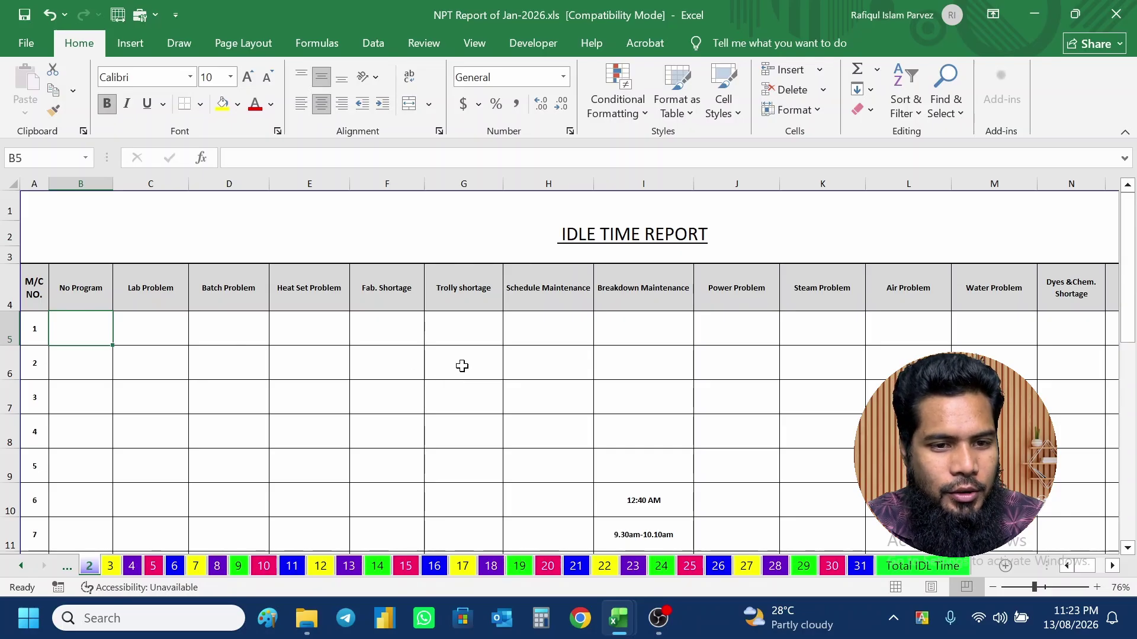
click(460, 324)
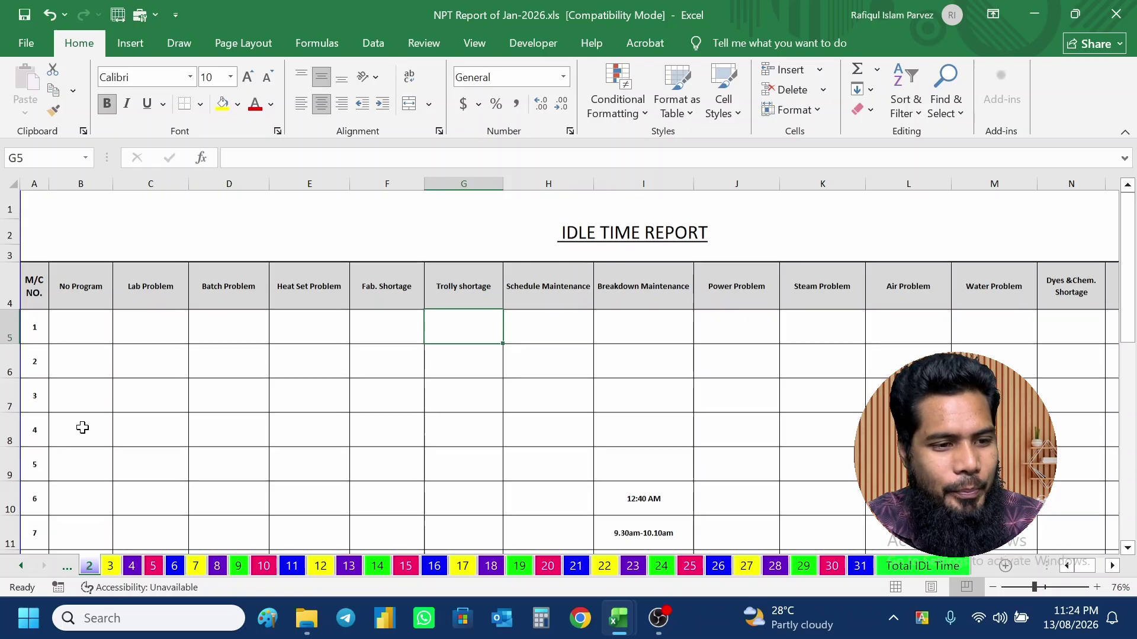
scroll(83, 427, down, 1)
scroll(82, 427, down, 1)
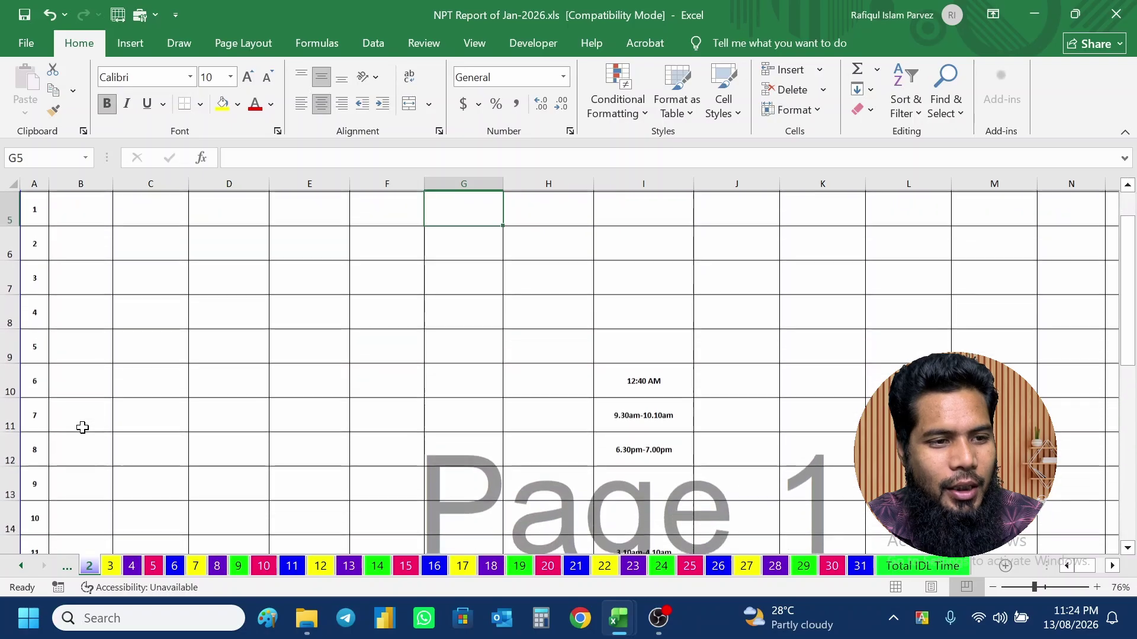
scroll(83, 427, up, 1)
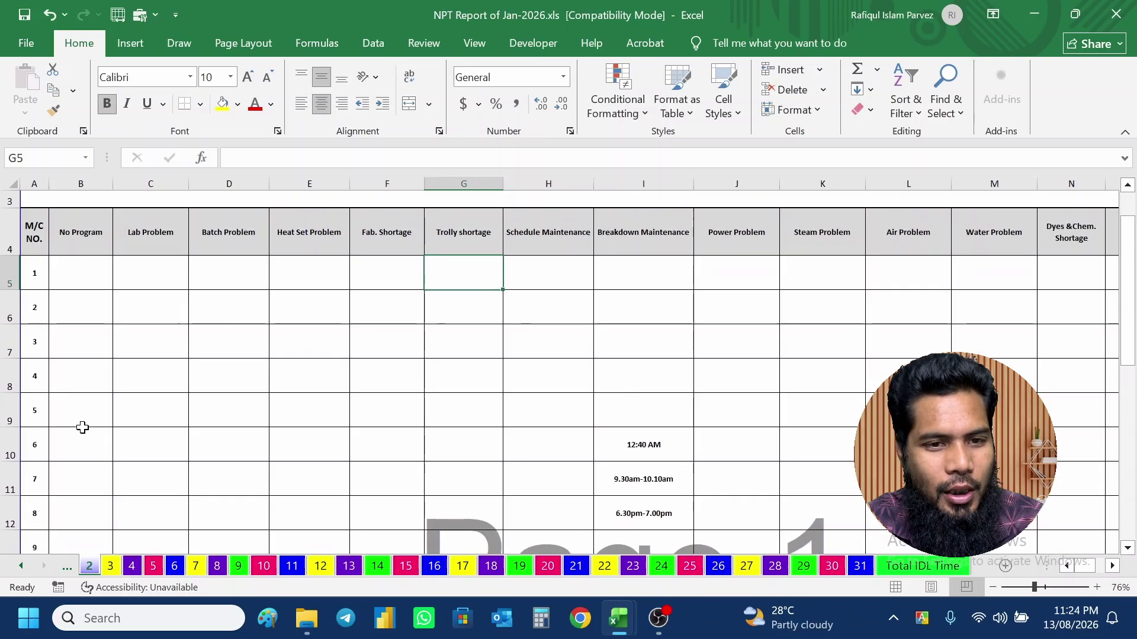
scroll(82, 427, up, 1)
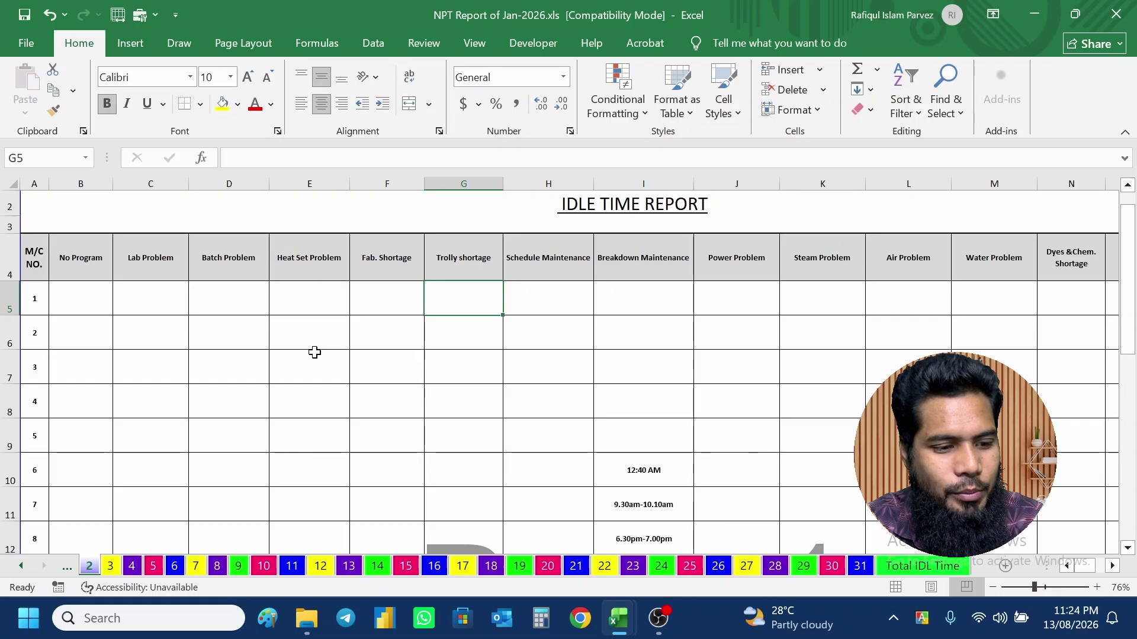
- Check the May-2026 workbook's Data Sheet against the January workbook's separate daily sheets 3 and 2
key(alt+Tab)
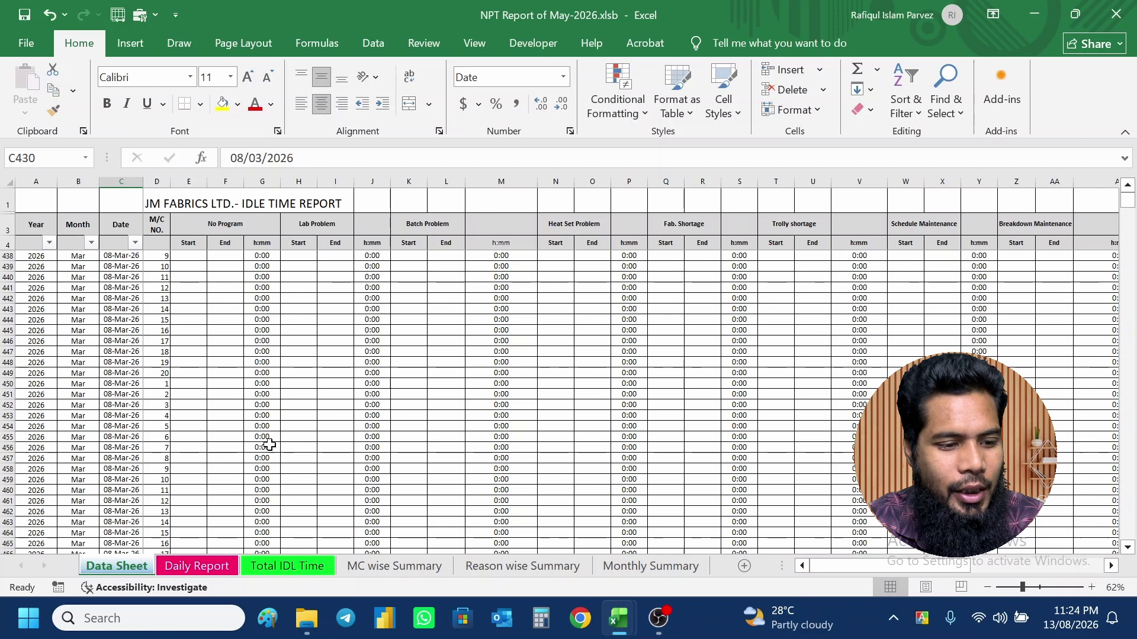
key(alt+Tab)
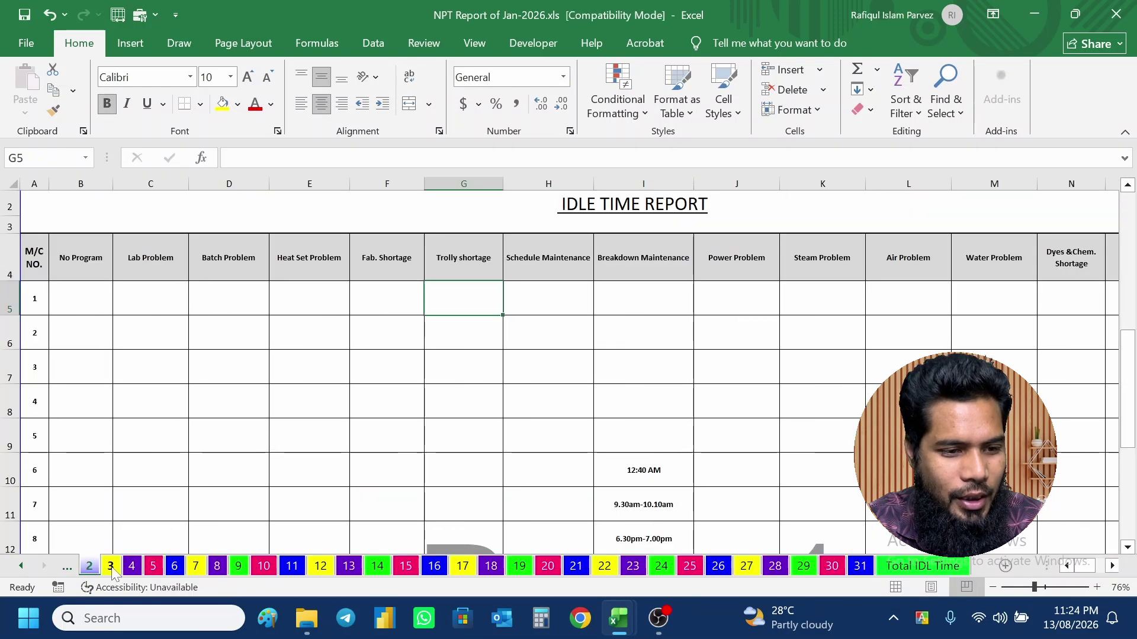
click(111, 567)
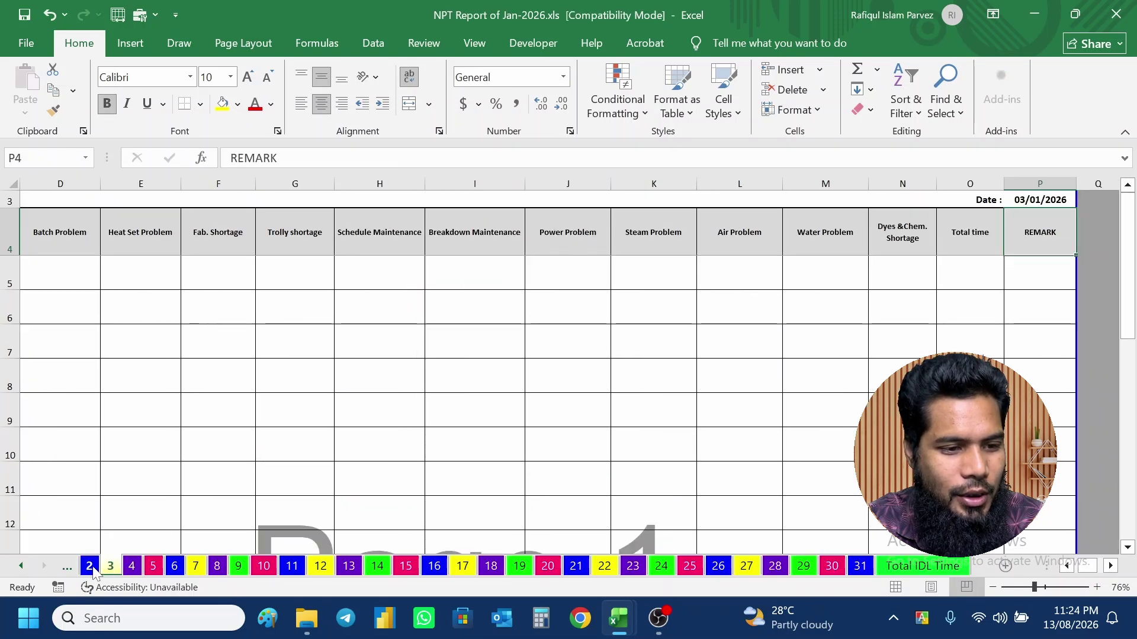
click(90, 567)
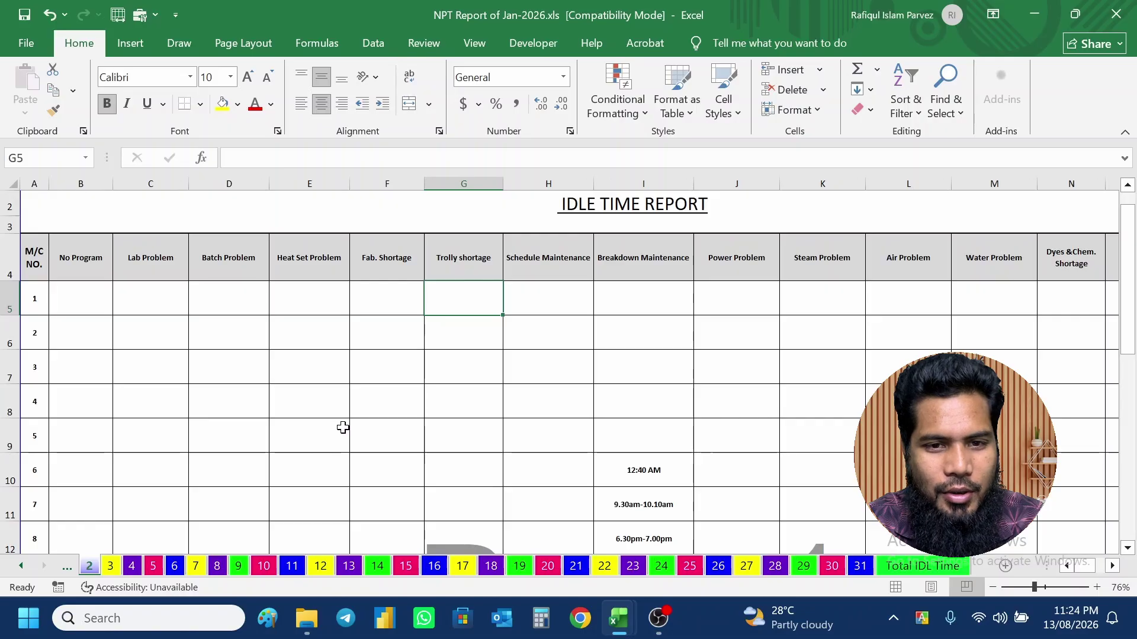
scroll(343, 427, right, 3)
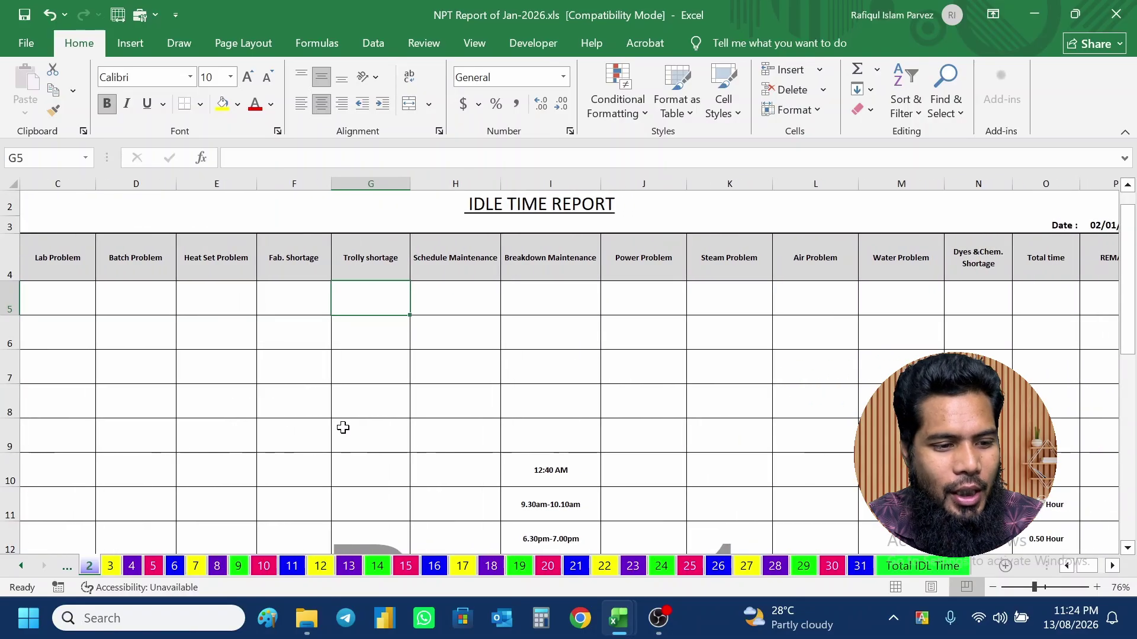
- Switch to the May-2026 workbook and review the Date column of the Data Sheet from 08-Mar-26 down to the 09-Mar-26 rows
key(alt+Tab)
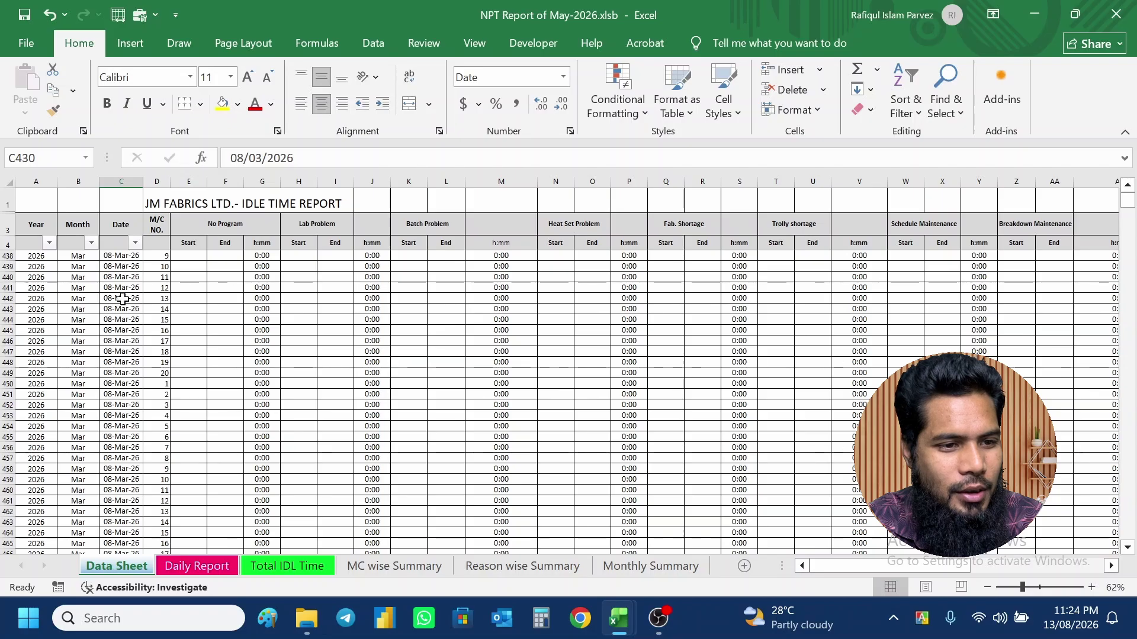
click(122, 327)
scroll(127, 395, down, 3)
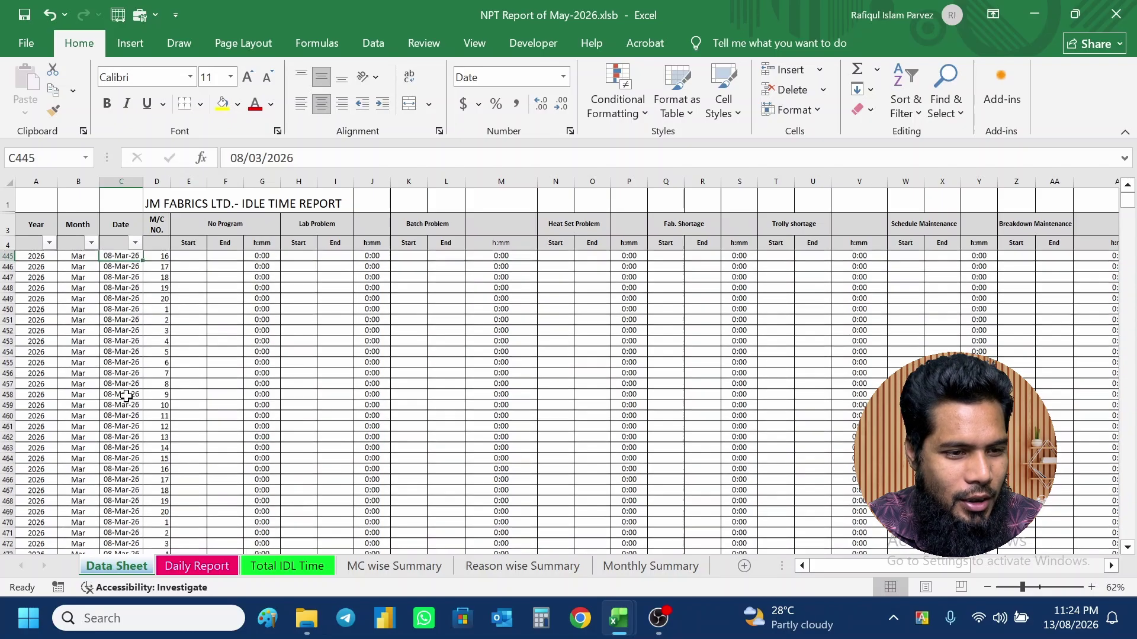
scroll(127, 395, down, 17)
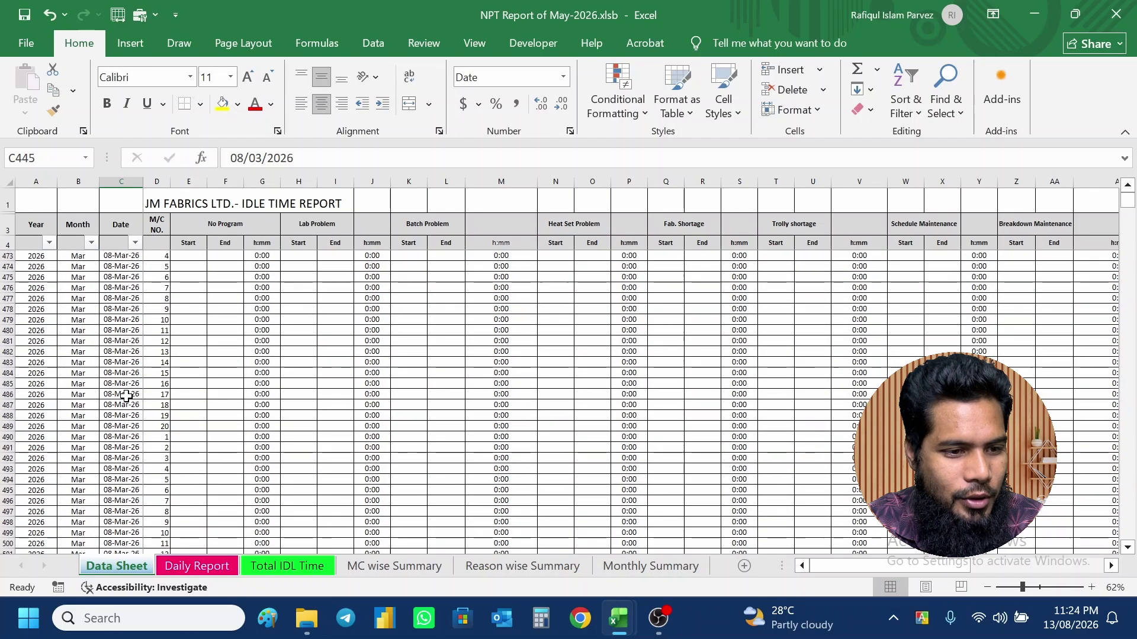
scroll(126, 396, down, 4)
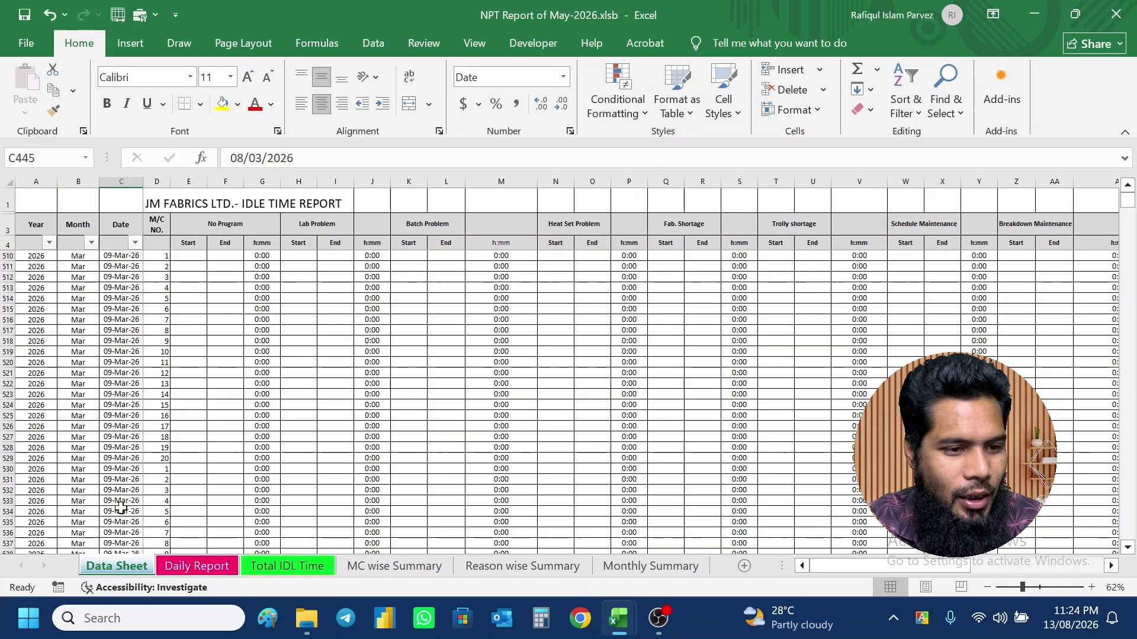
scroll(121, 485, down, 3)
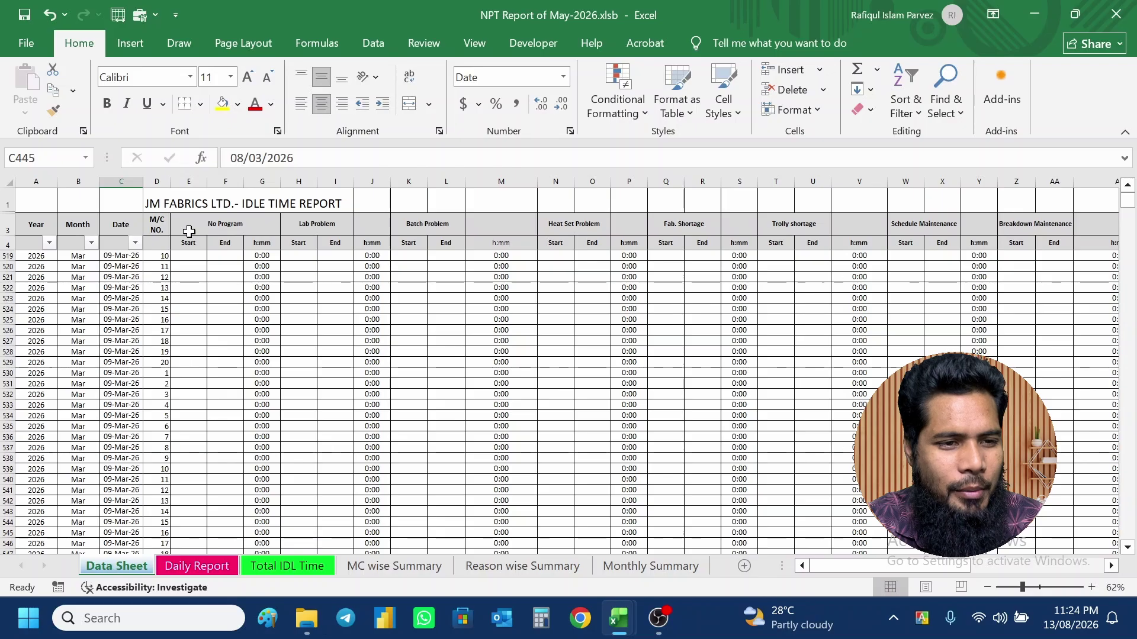
- Return to the January workbook and inspect sheet 2's headings from M/C NO., No Program and Lab Problem across to REMARK
key(alt+Tab)
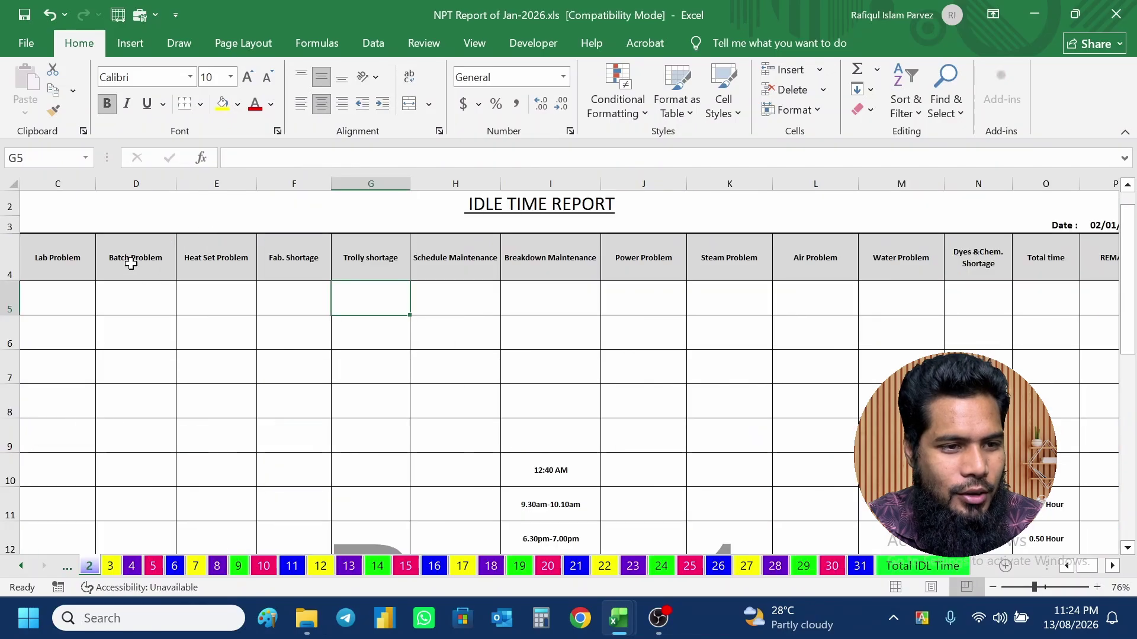
scroll(131, 263, left, 2)
click(33, 264)
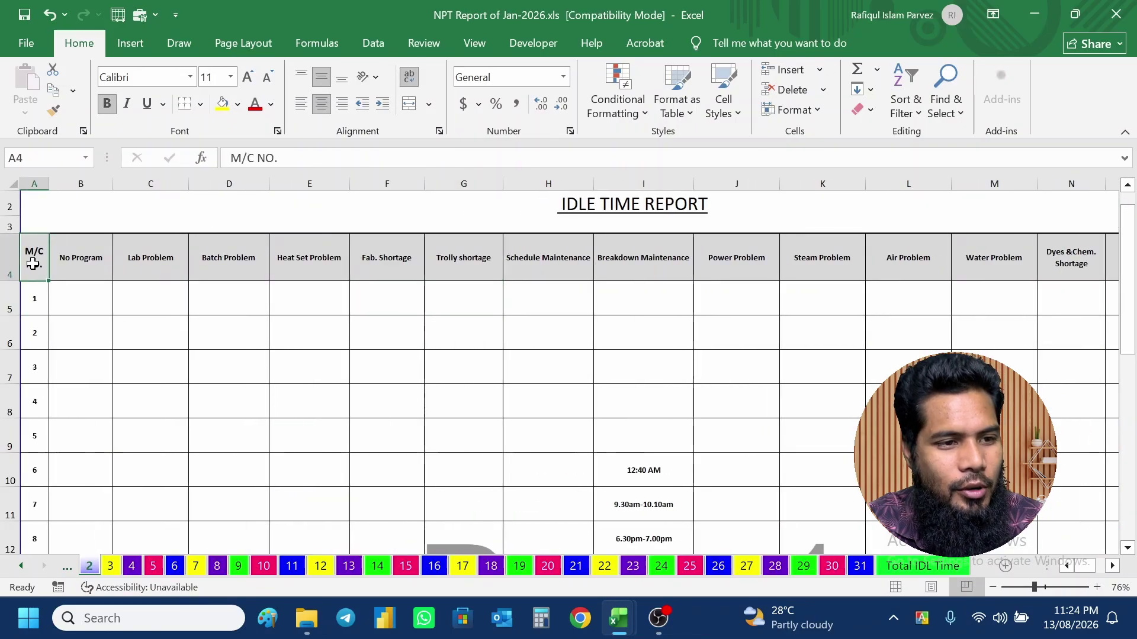
click(88, 263)
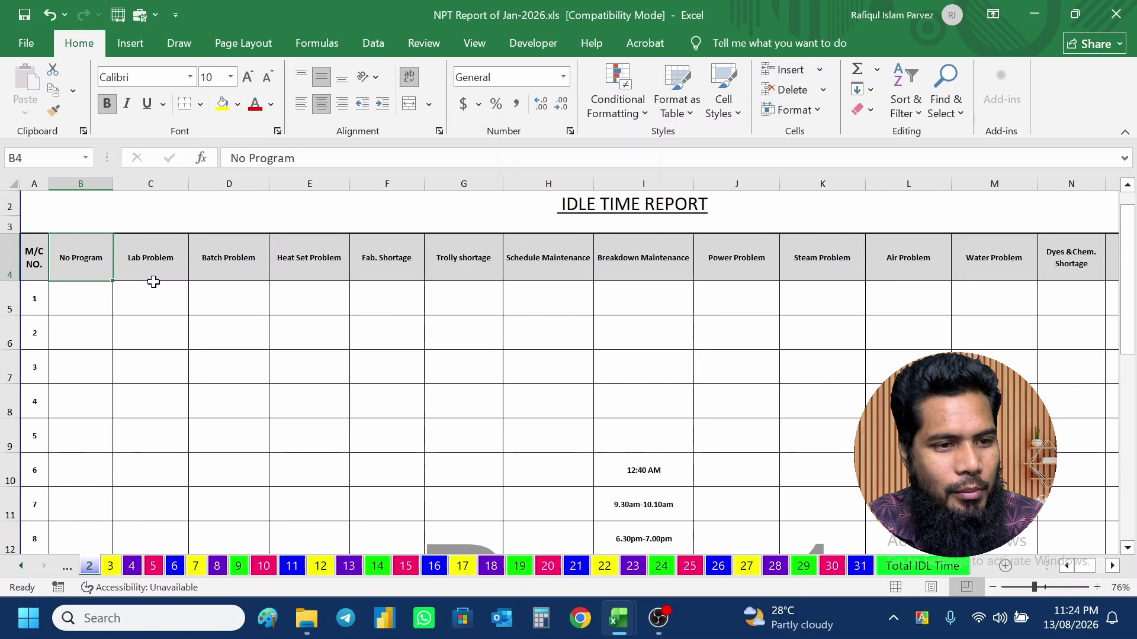
click(154, 286)
scroll(471, 295, right, 3)
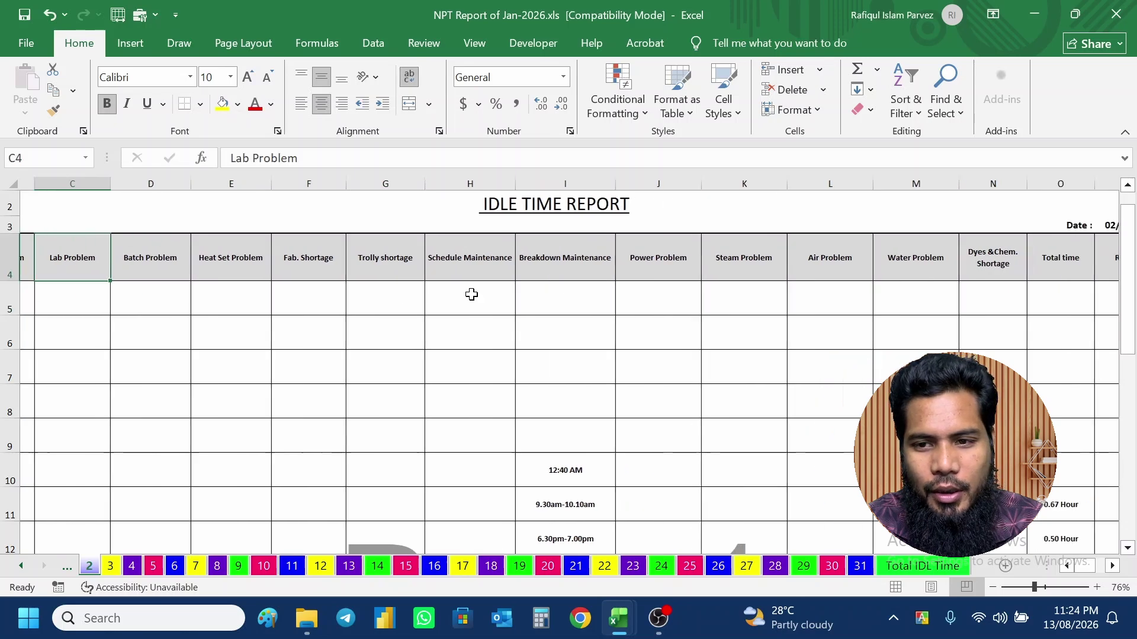
- Inspect the matching M/C NO., No Program and Lab Problem headings on the May-2026 workbook's Data Sheet
key(alt+Tab)
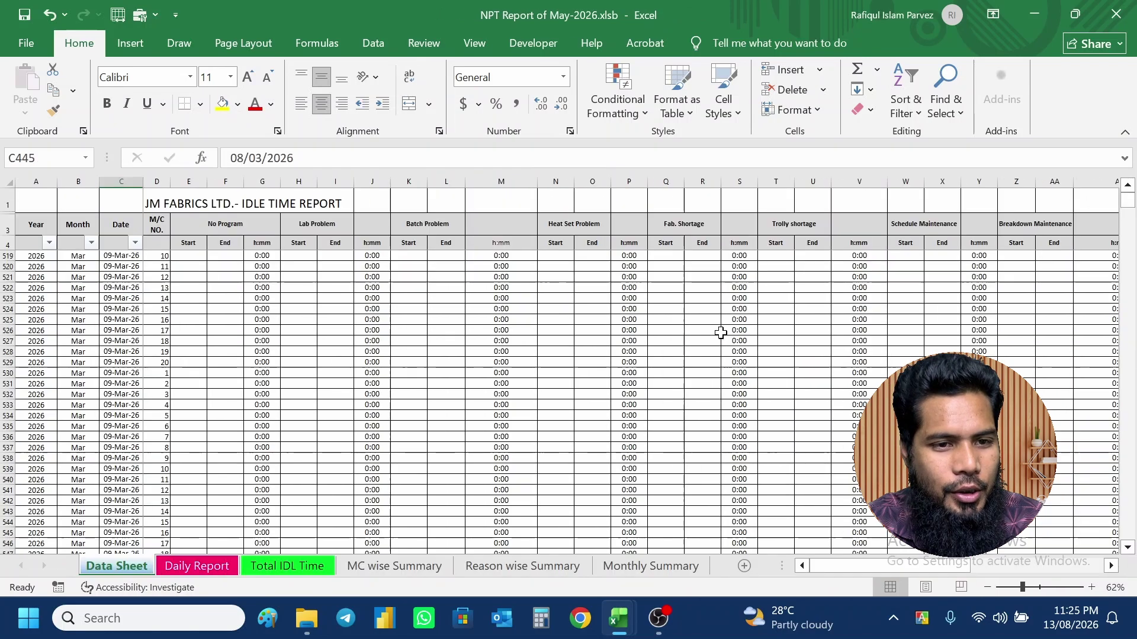
click(157, 228)
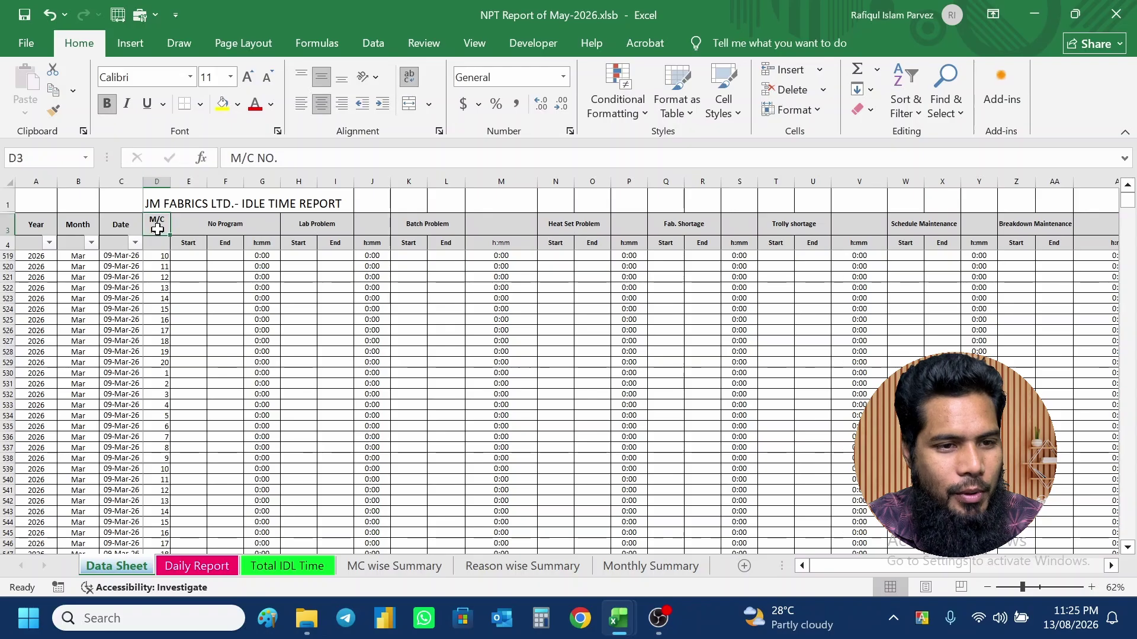
click(198, 229)
click(304, 227)
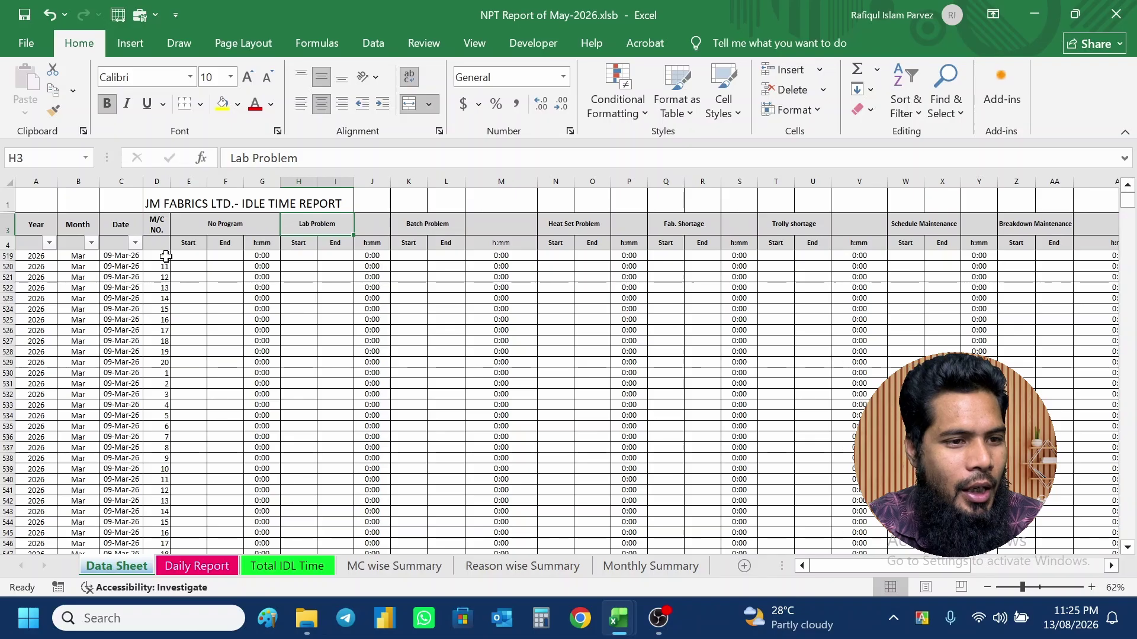
- Examine the Data Sheet's Year, Month and Date headings and select those three columns together
drag(121, 181, 39, 180)
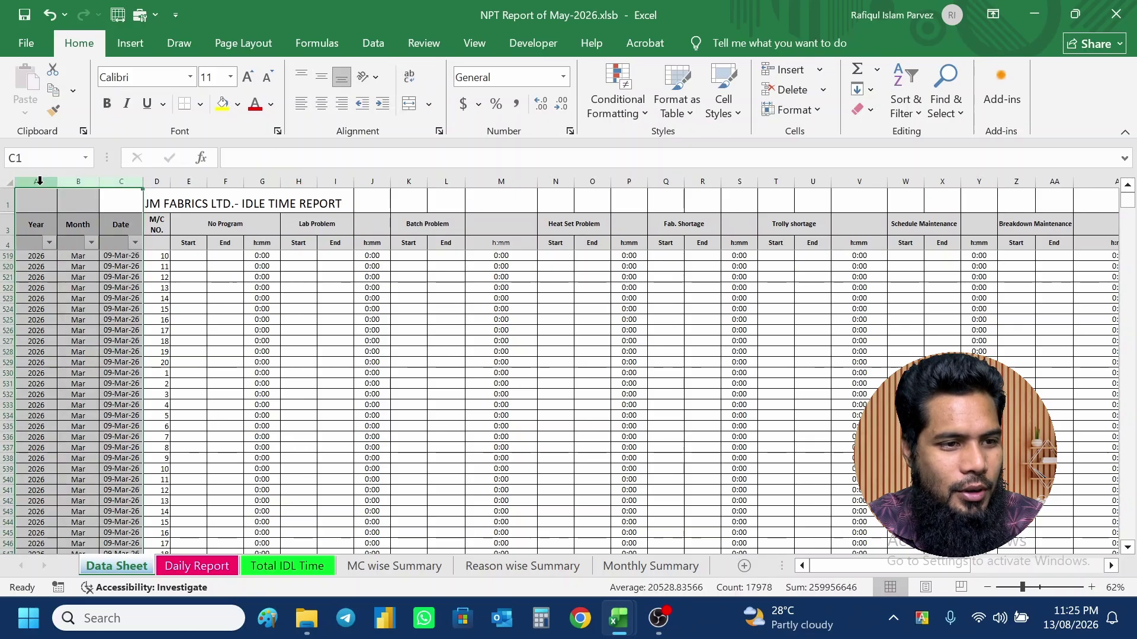
click(126, 225)
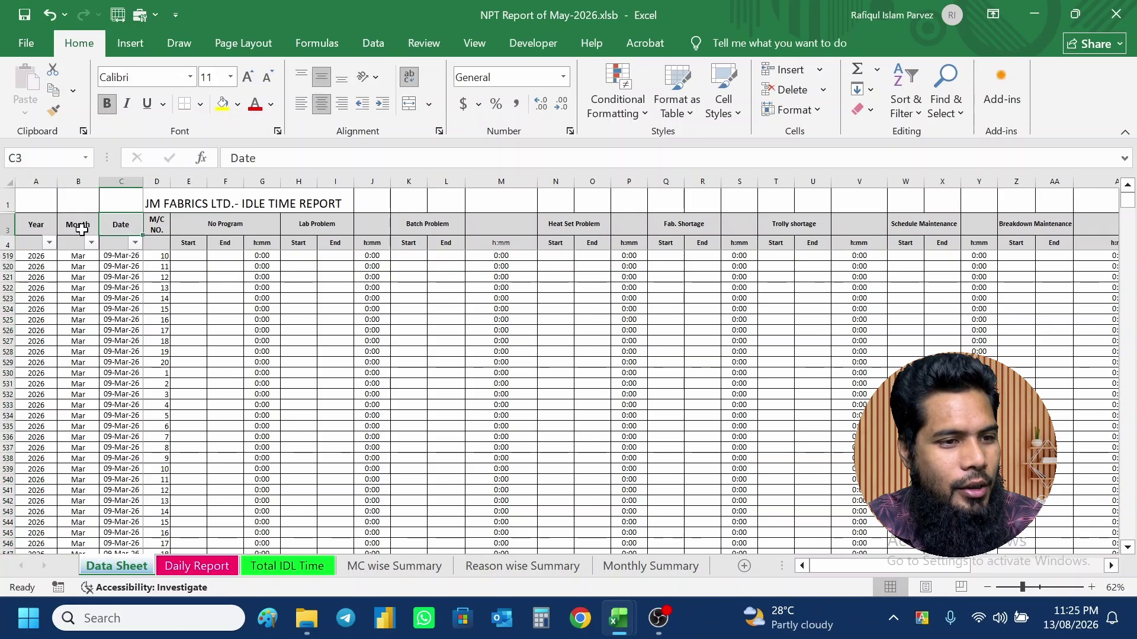
click(33, 225)
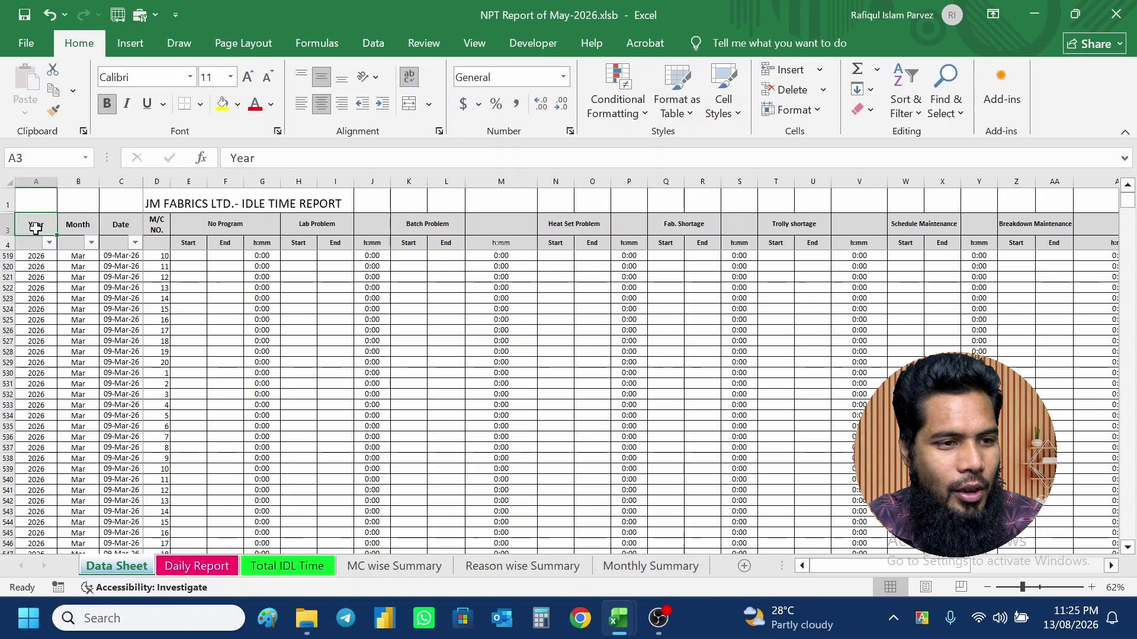
click(117, 228)
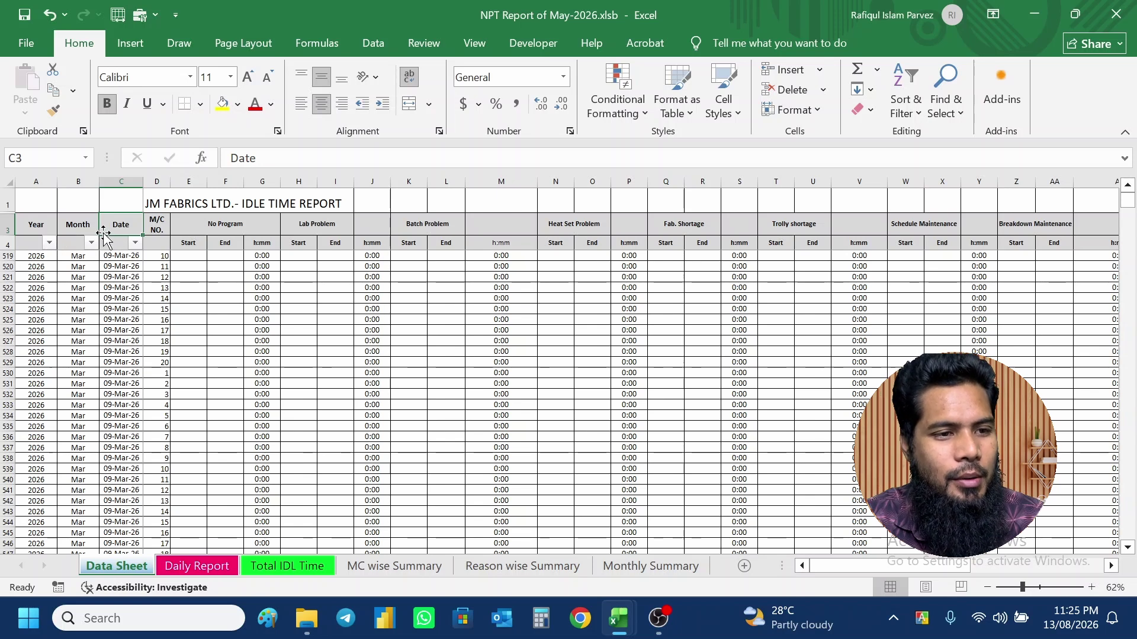
click(78, 230)
click(34, 229)
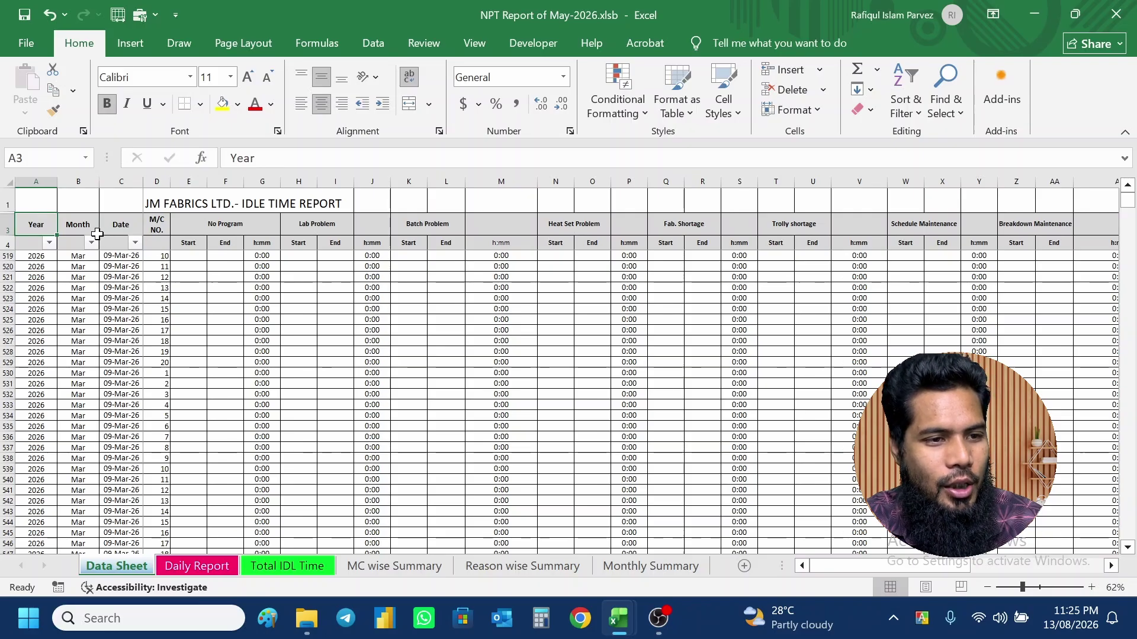
click(116, 187)
drag(116, 187, 46, 185)
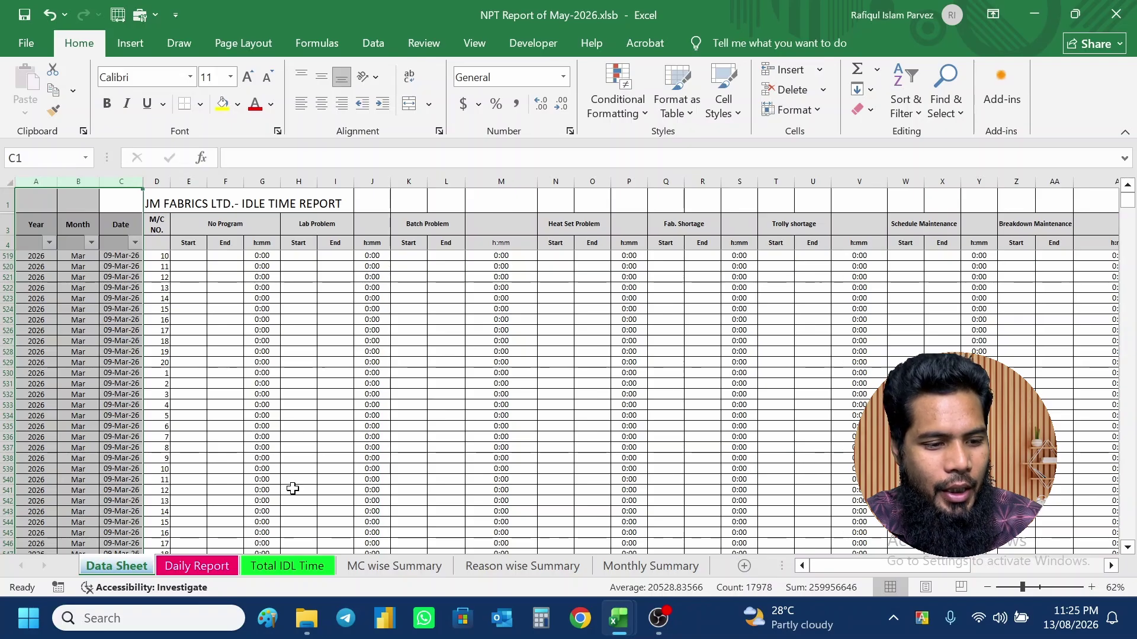
- Compare the problem columns on January's sheet 2 with the Data Sheet's problem and Date columns in the May-2026 workbook
key(ctrl+Tab)
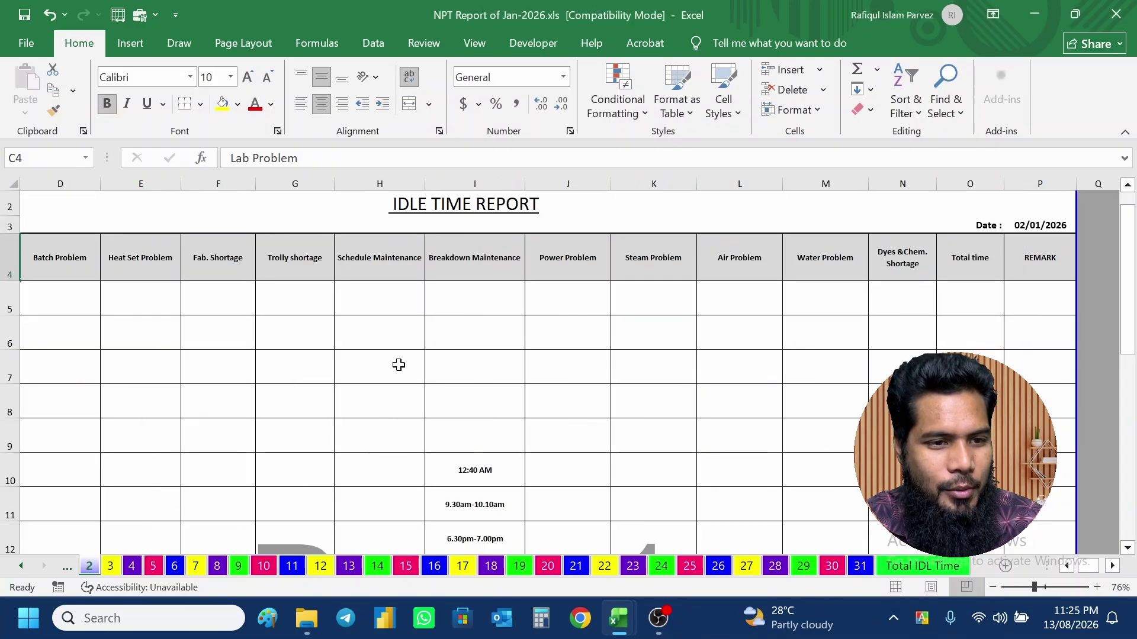
scroll(444, 399, left, 1)
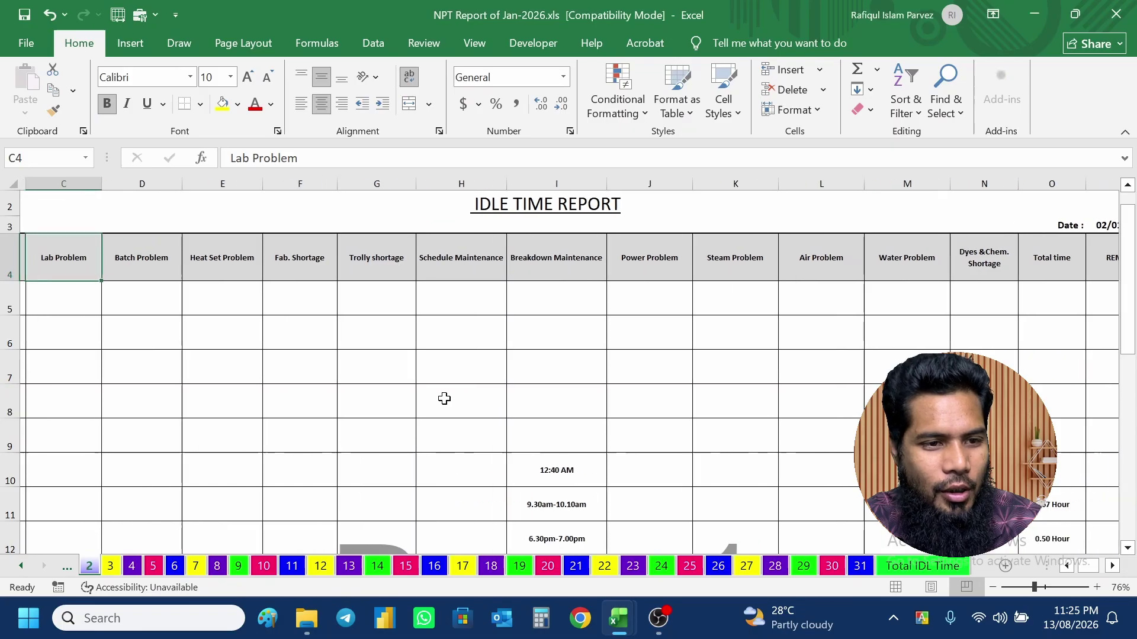
key(alt+Tab)
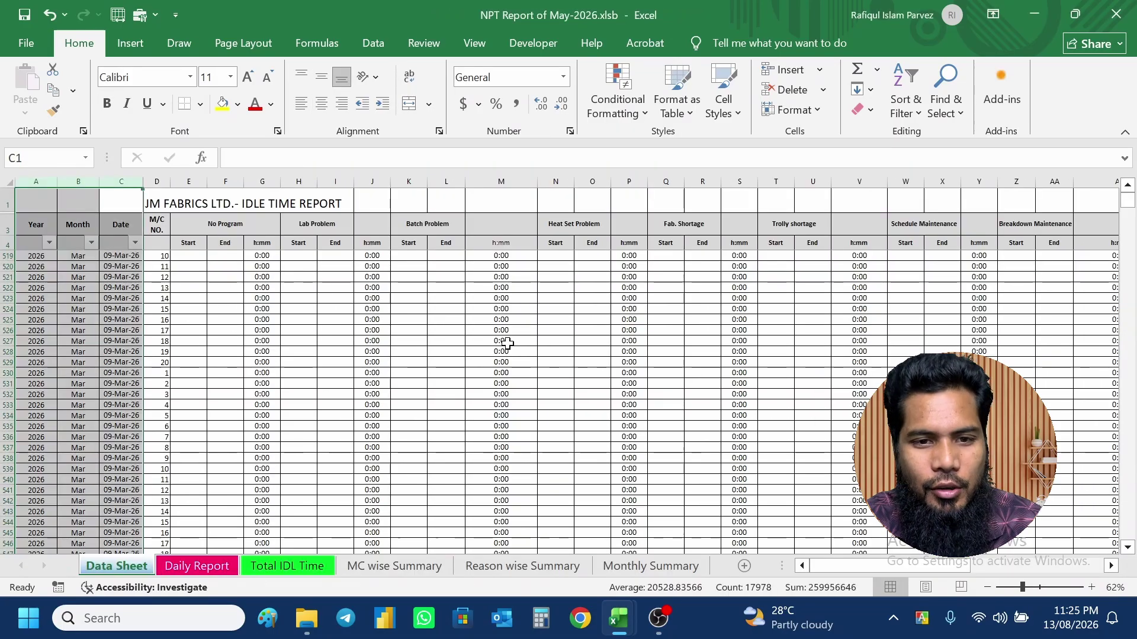
scroll(579, 361, right, 1)
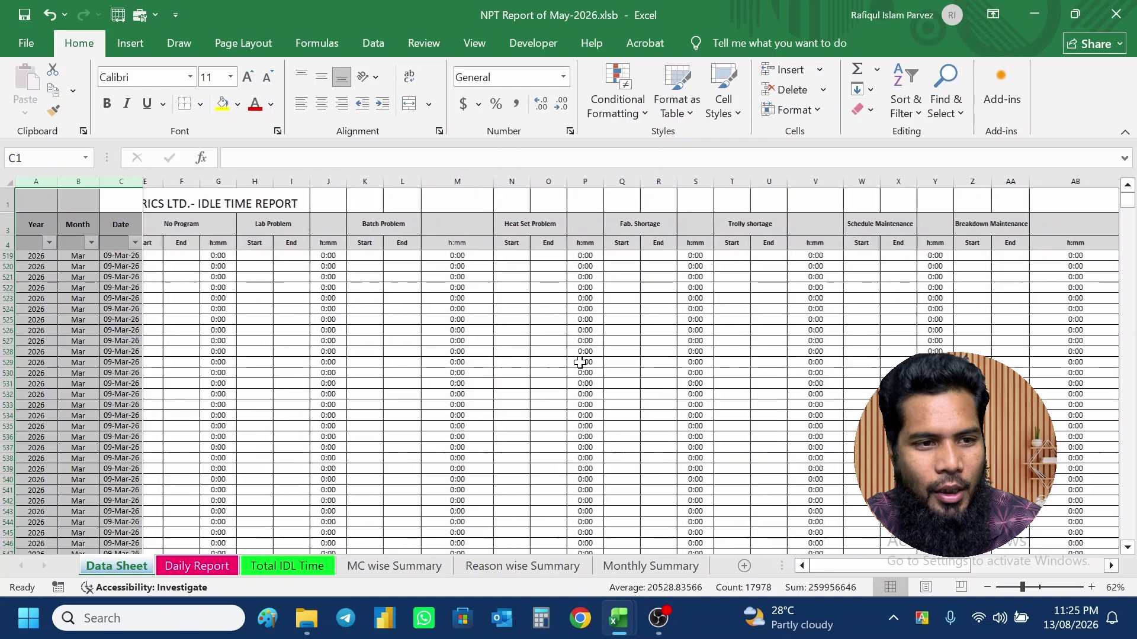
scroll(579, 362, left, 1)
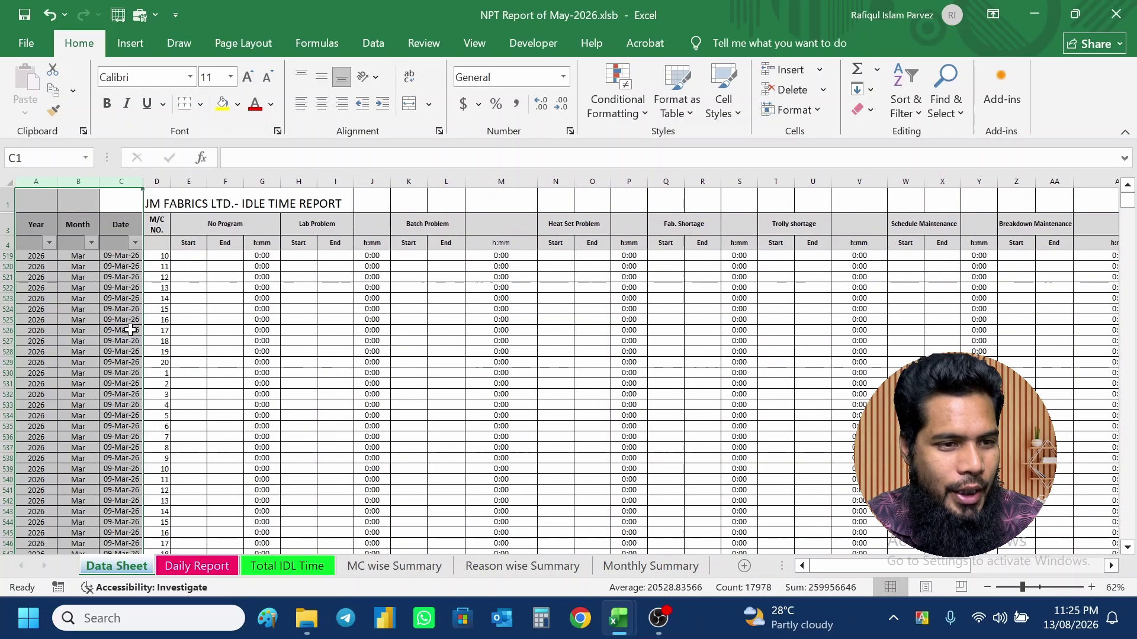
click(120, 308)
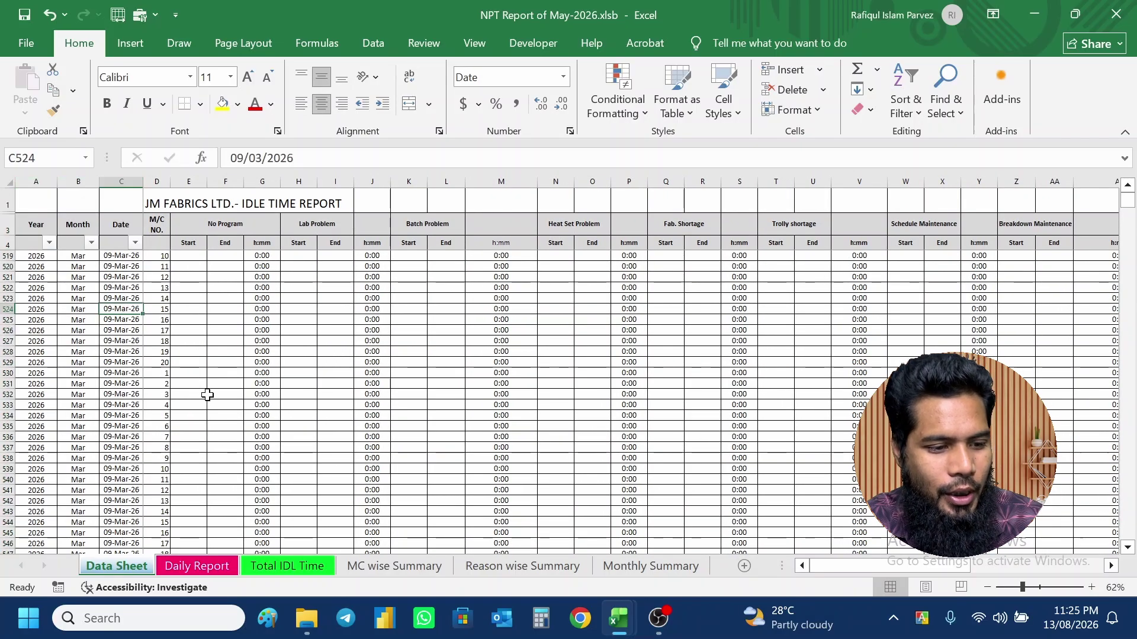
key(ctrl+Tab)
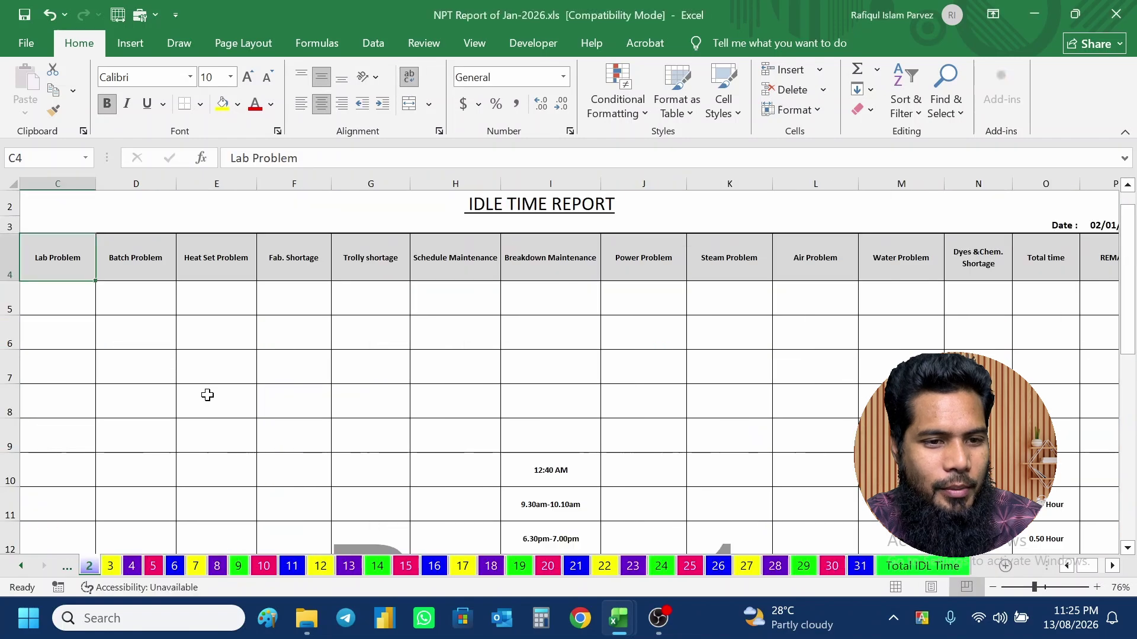
- Examine the idle time entries on January's sheet 2 and check the formula in its Date cell
scroll(649, 469, down, 2)
scroll(650, 469, up, 2)
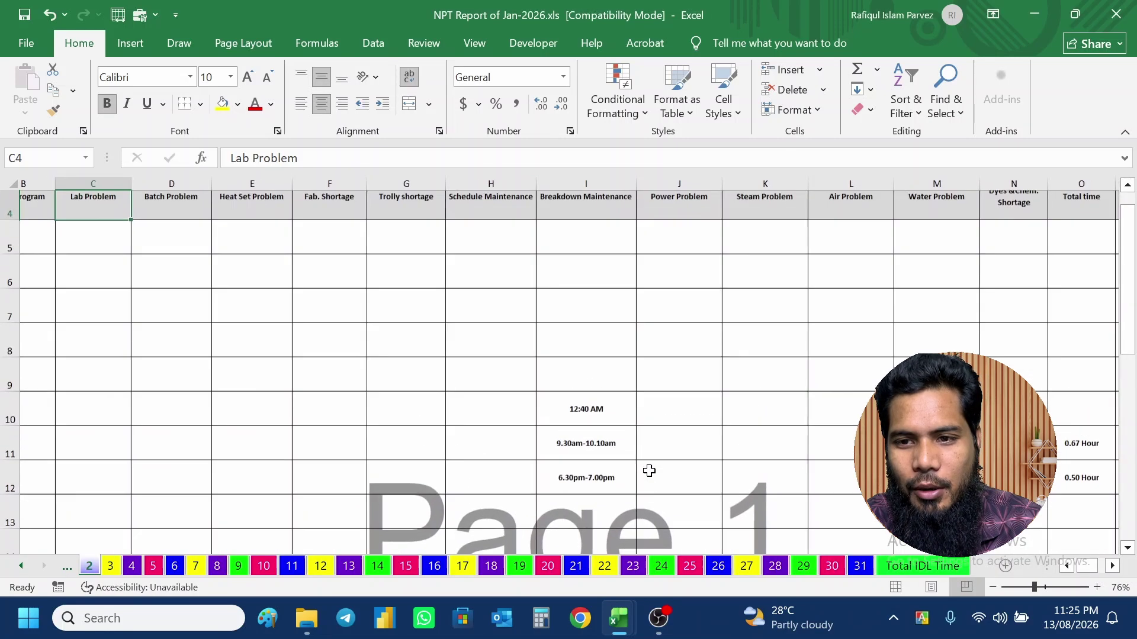
scroll(861, 393, right, 3)
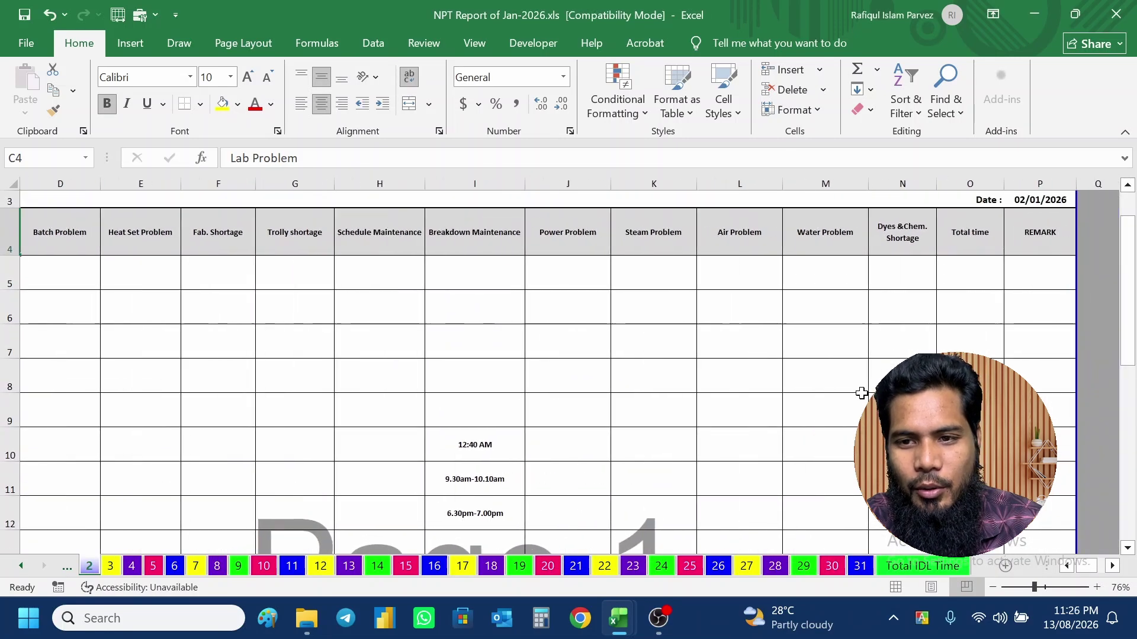
click(1041, 199)
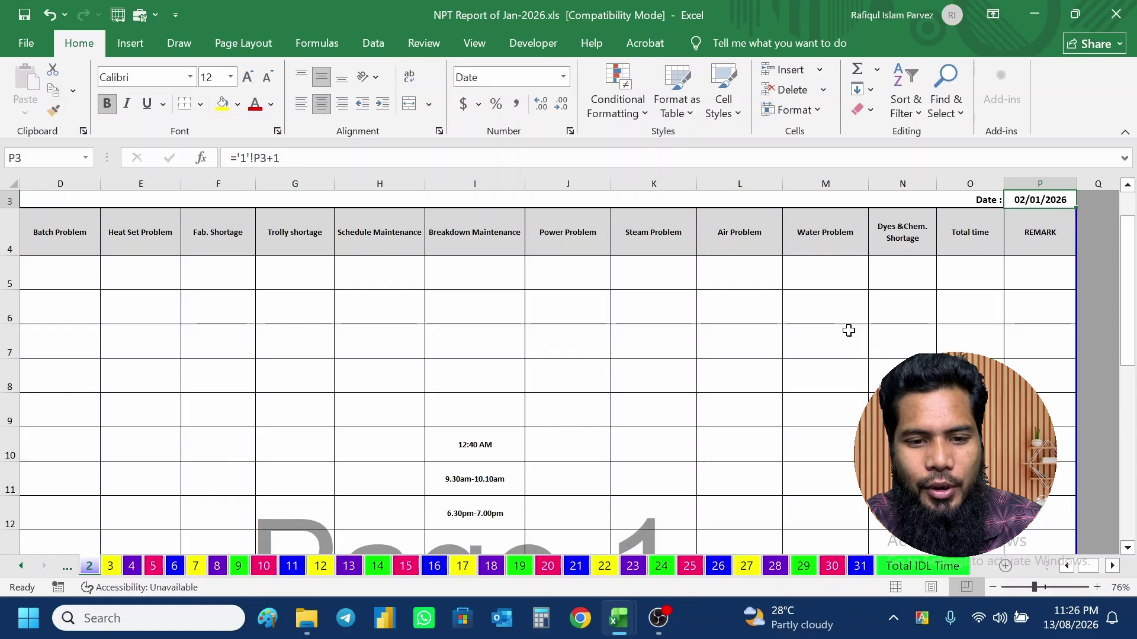
- Inspect the totals row at the end of January's sheet 2 and of the Total IDL Time sheet
scroll(849, 330, down, 5)
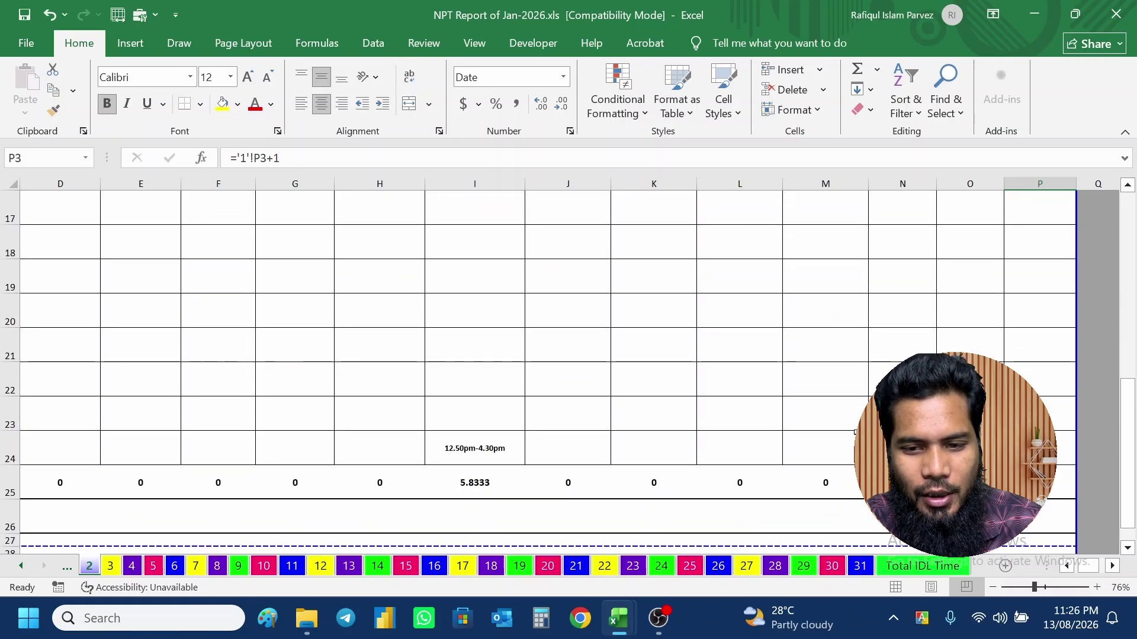
scroll(1038, 447, down, 1)
scroll(881, 524, up, 1)
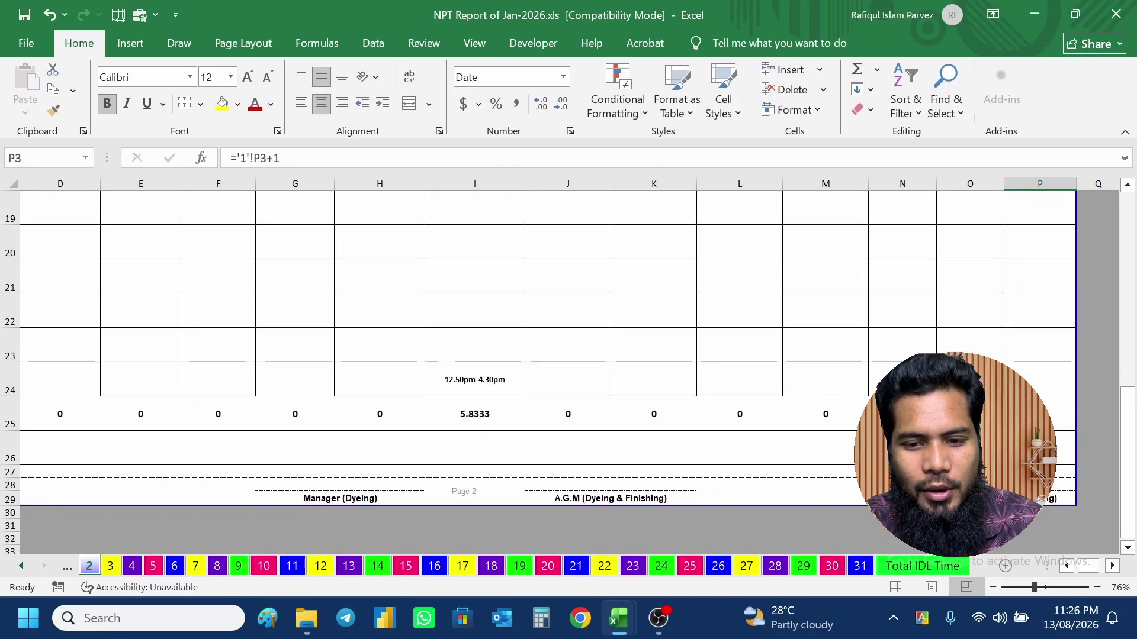
click(905, 566)
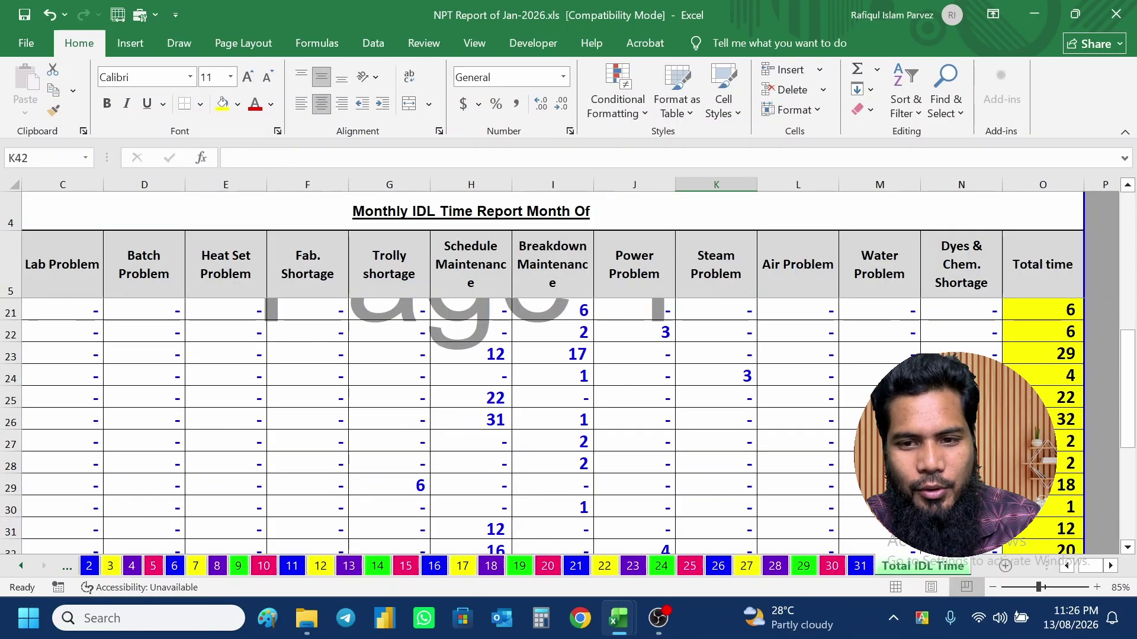
scroll(533, 426, down, 3)
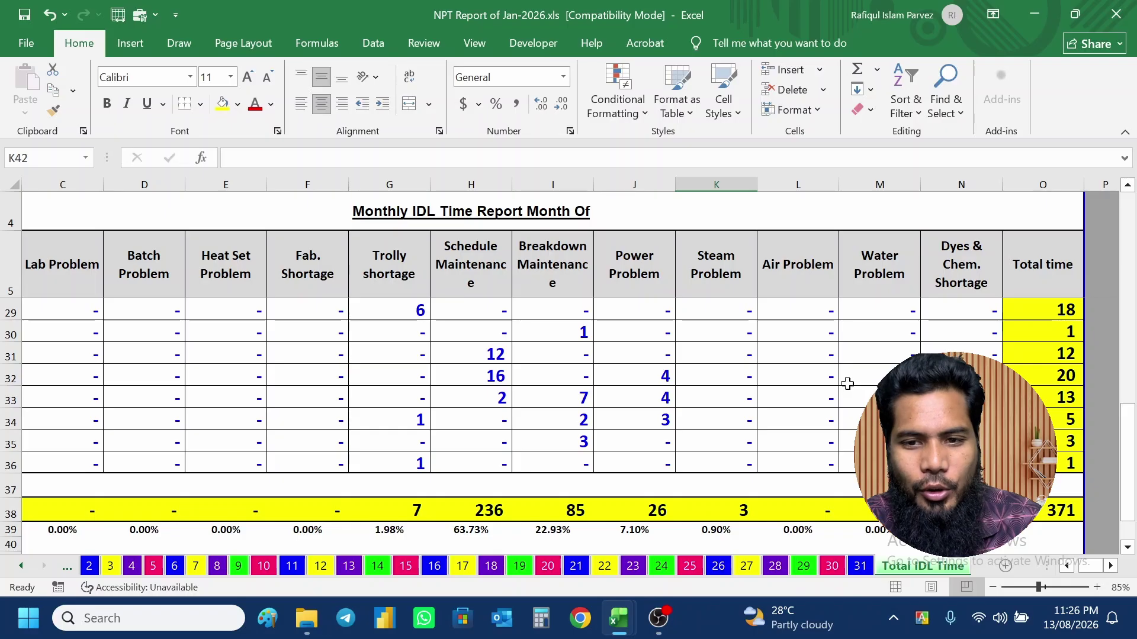
- Switch to the May-2026 workbook's Daily Report sheet and inspect its problem columns and machine 10's No Program cell
key(ctrl+Tab)
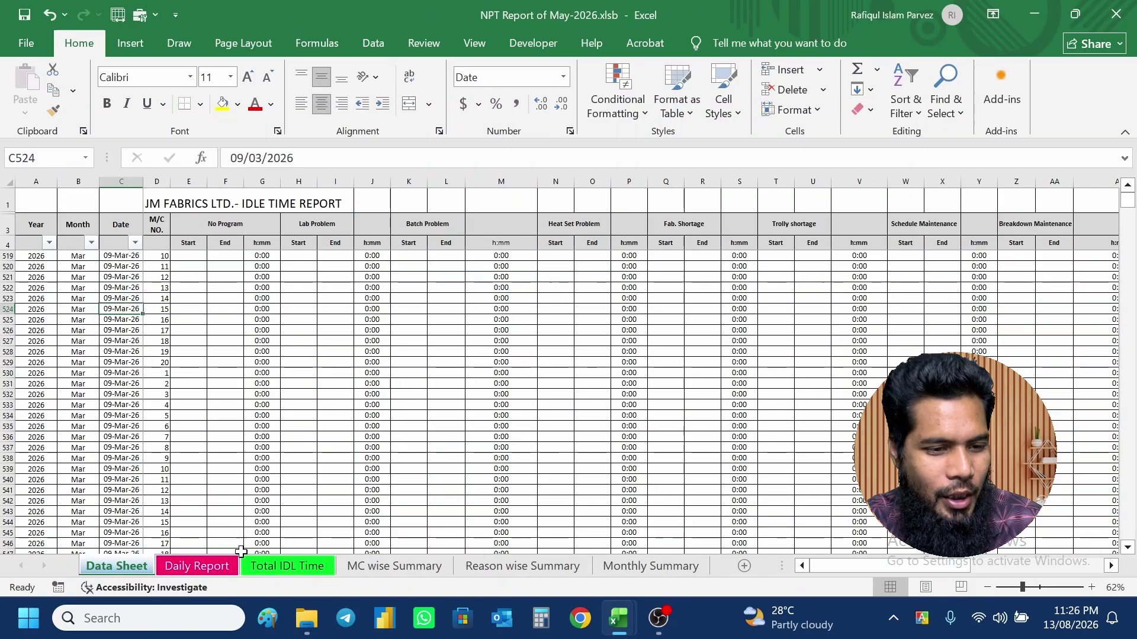
click(210, 566)
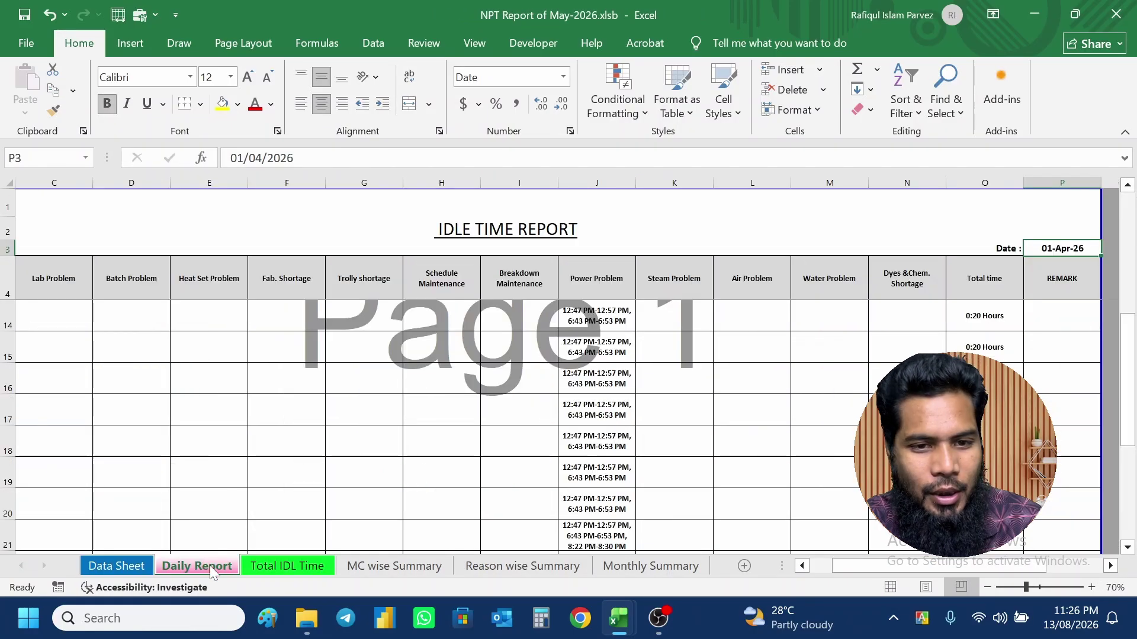
scroll(443, 444, left, 2)
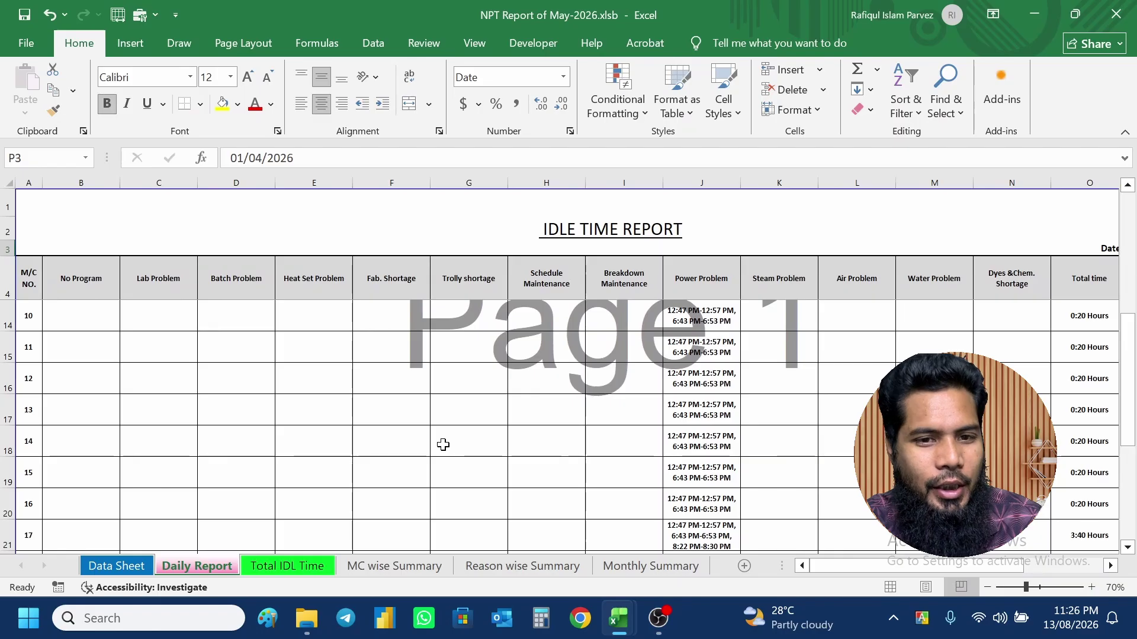
click(88, 320)
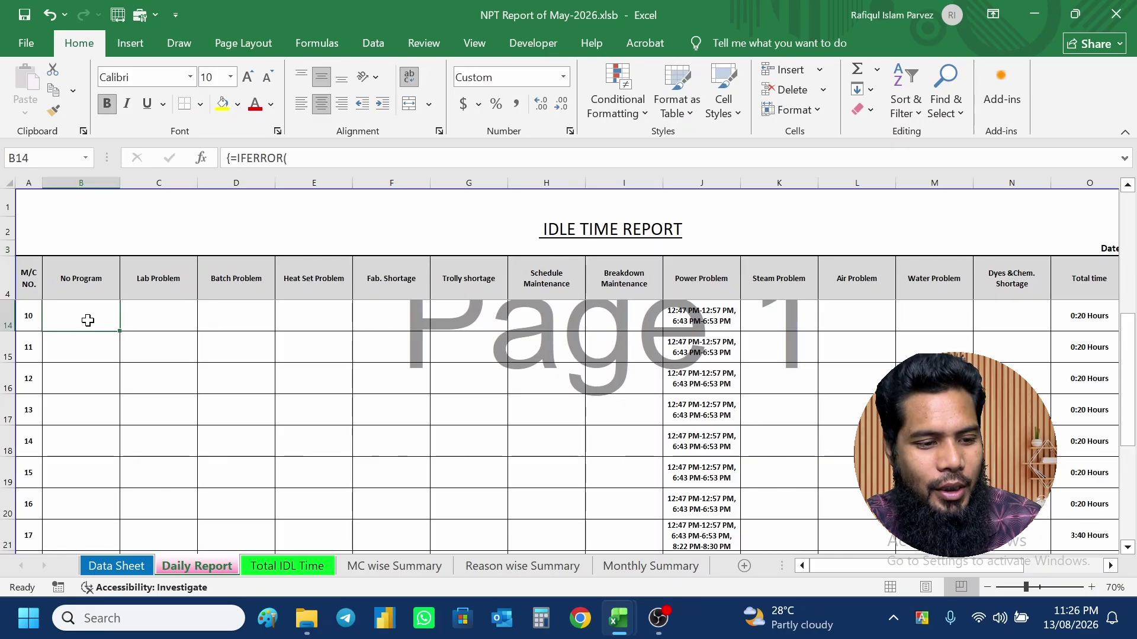
scroll(527, 356, right, 2)
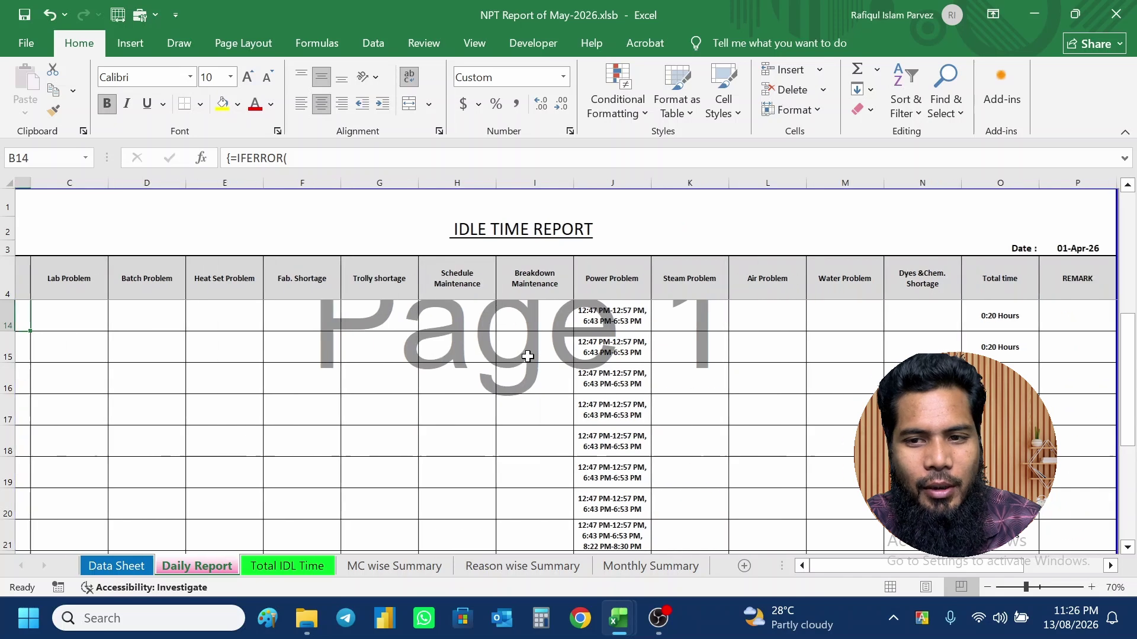
- Set the Daily Report's date in cell P3 to 05/04/2026
click(1058, 250)
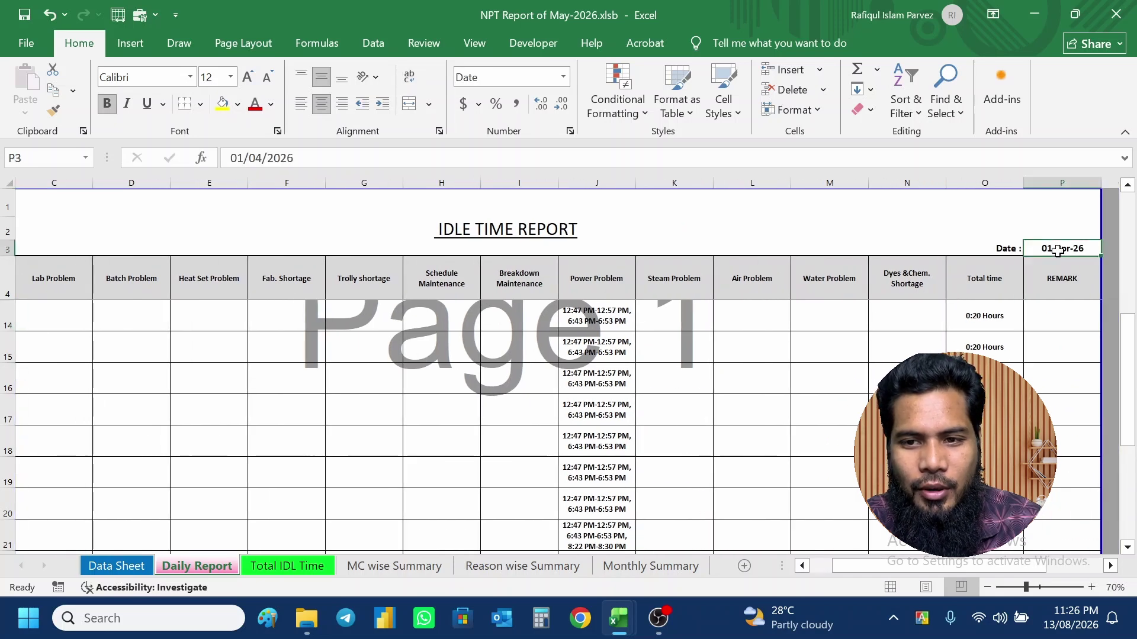
scroll(1058, 250, up, 3)
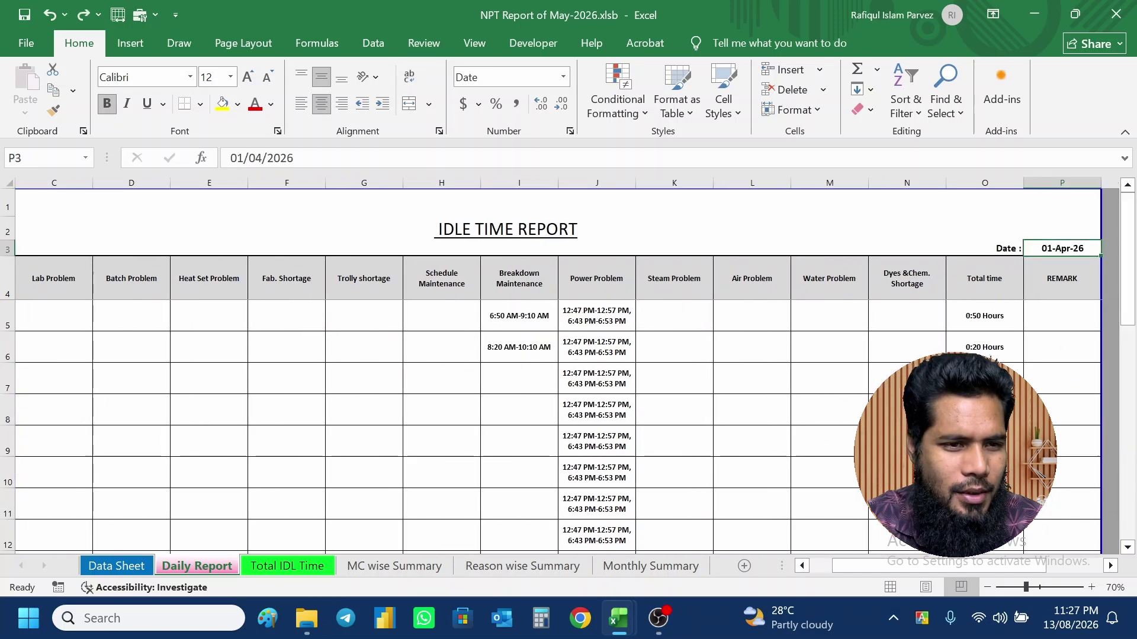
click(244, 158)
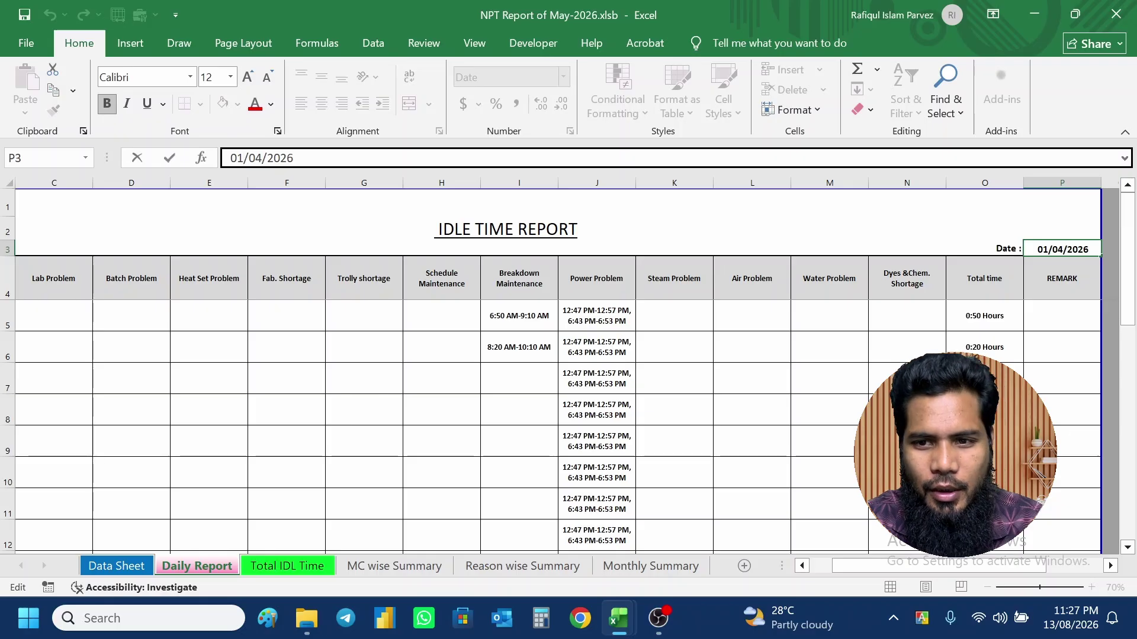
key(BackSpace)
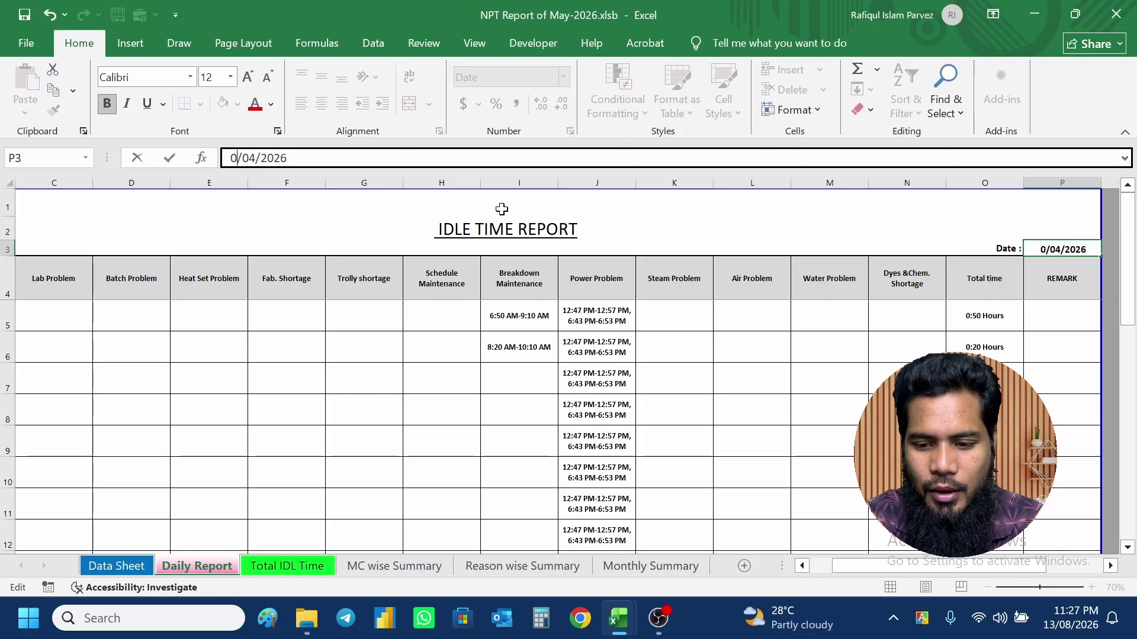
text(5)
key(Return)
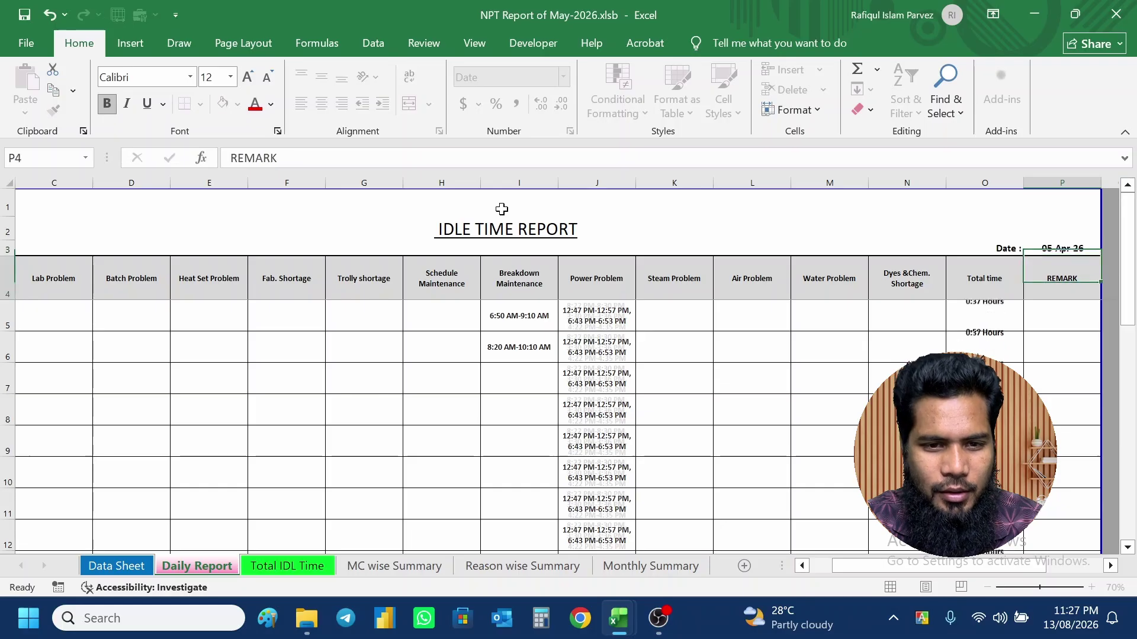
key(Return)
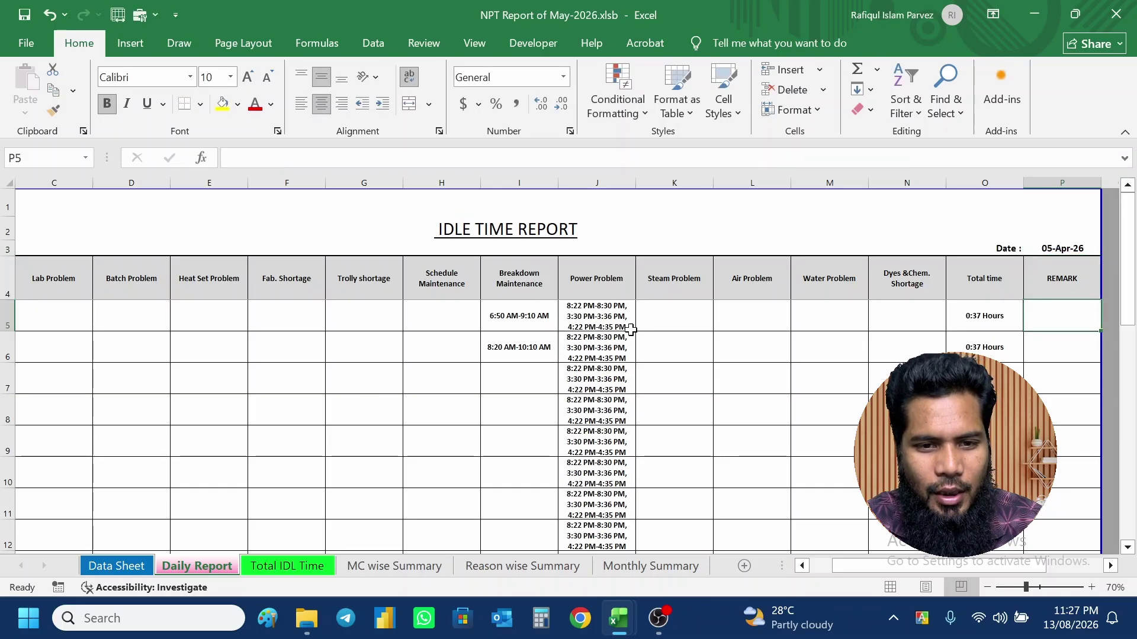
- Examine the Power Problem cell and the other problem cells along machine 1's row of the Daily Report
click(605, 326)
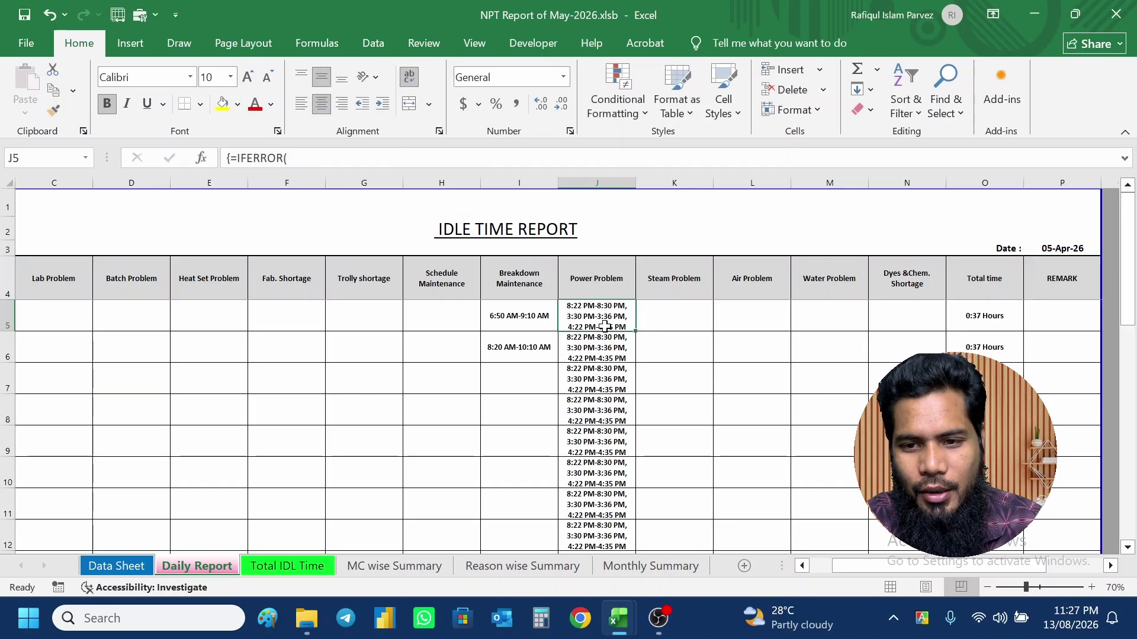
key(Left)
key(Left)
key(Left)
key(Left)
key(Left)
key(Left)
key(Left)
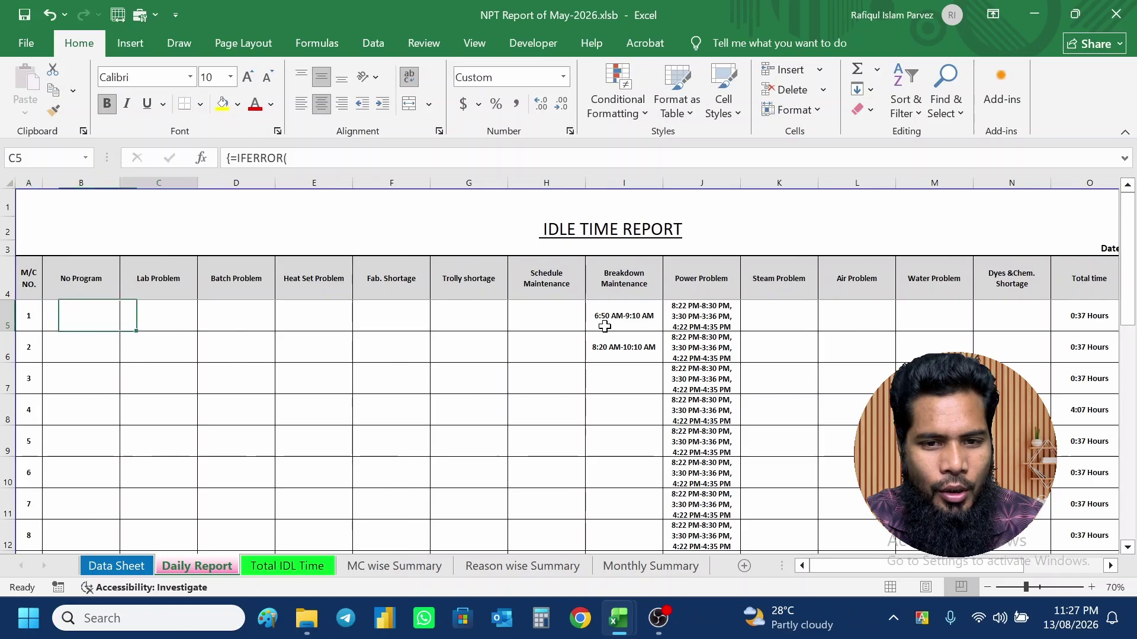
key(Right)
key(Right)
key(Right)
key(Right)
key(Right)
key(Right)
key(Right)
key(Right)
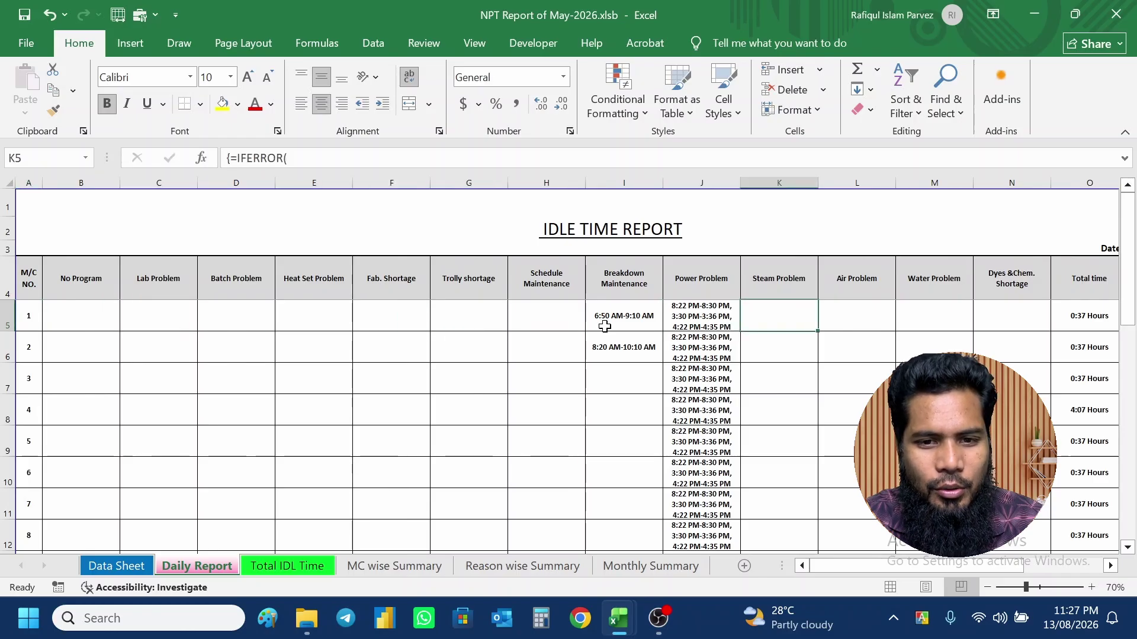
- Compare the Power Problem cells of machines 1 and 2 on the Daily Report
key(Left)
key(Down)
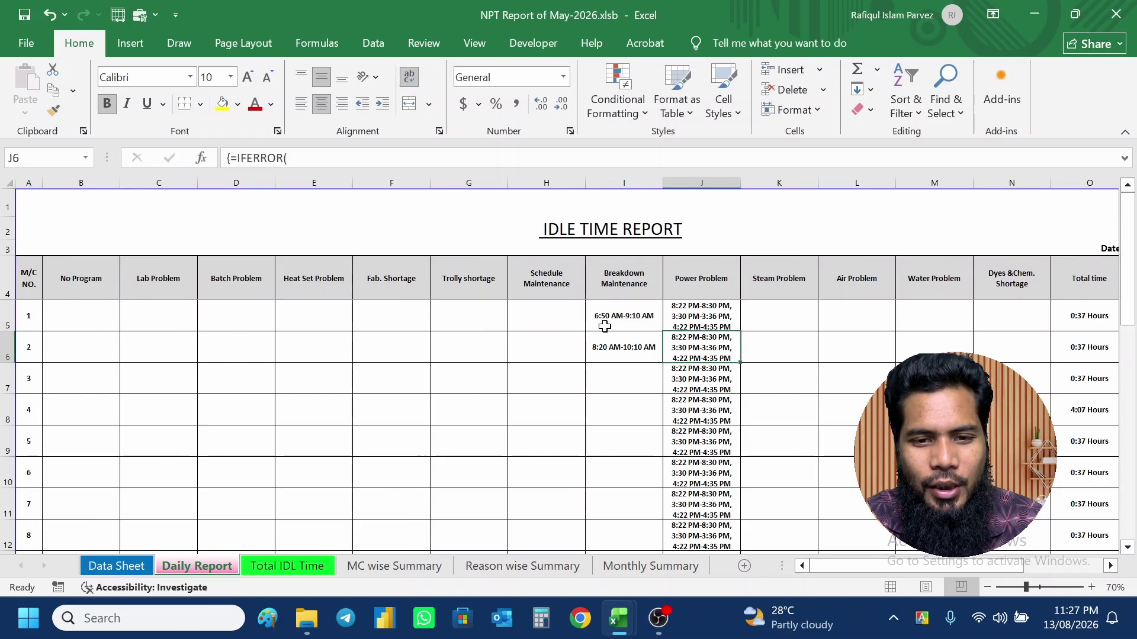
key(Up)
key(Down)
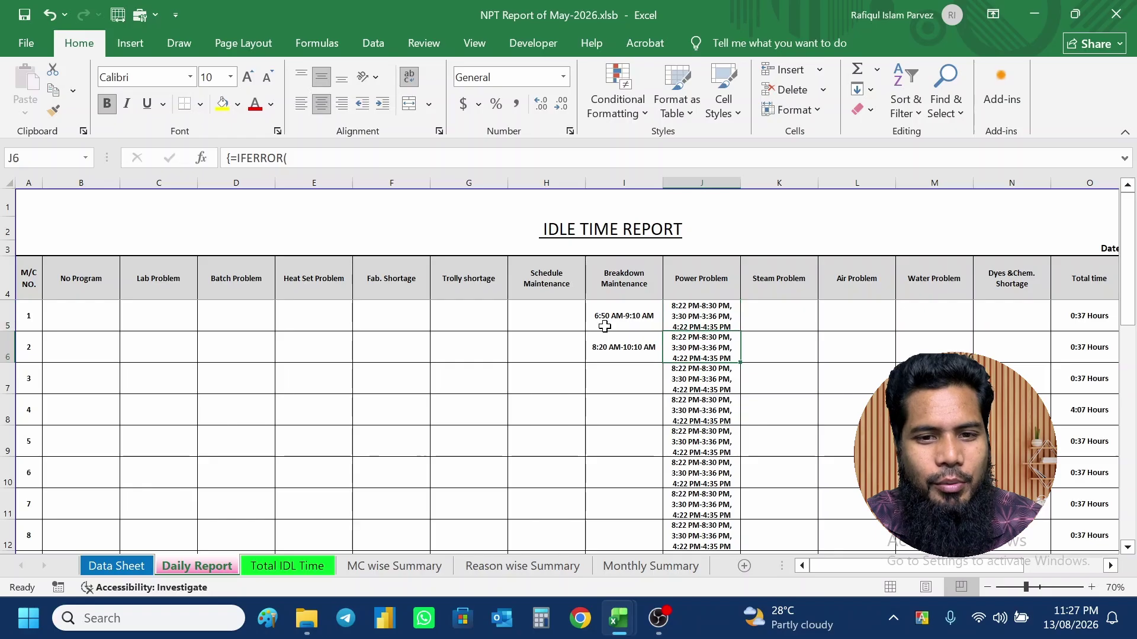
key(Up)
key(Down)
key(Up)
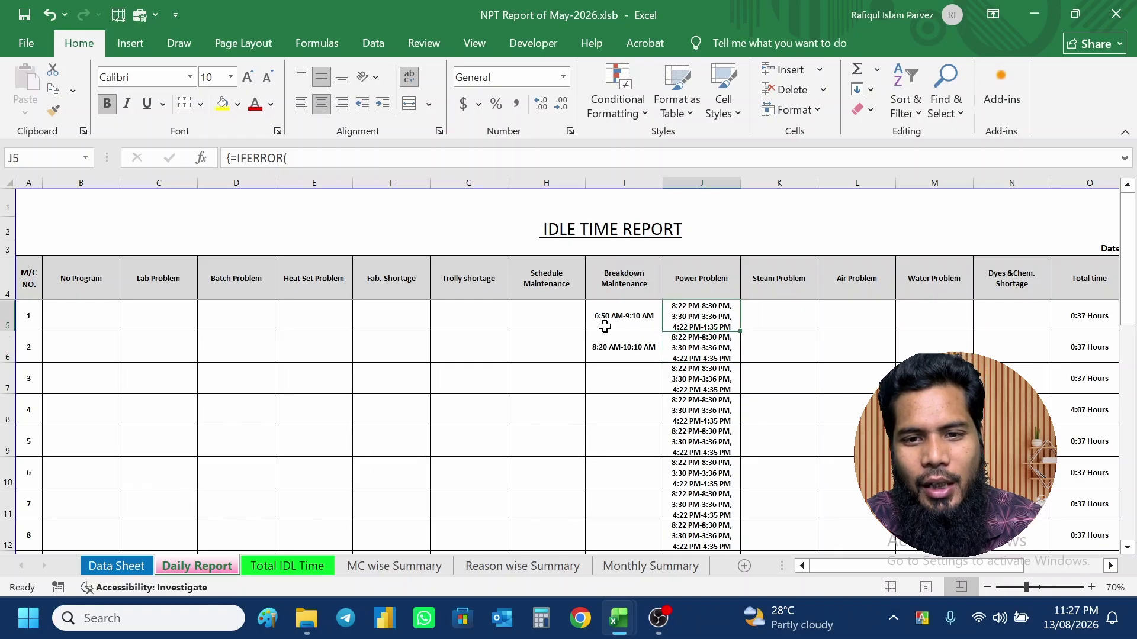
- Inspect machine 1's remaining columns through REMARK and the Date cell above them
key(Right)
key(Right)
key(Right)
key(Right)
key(Right)
key(Right)
key(Right)
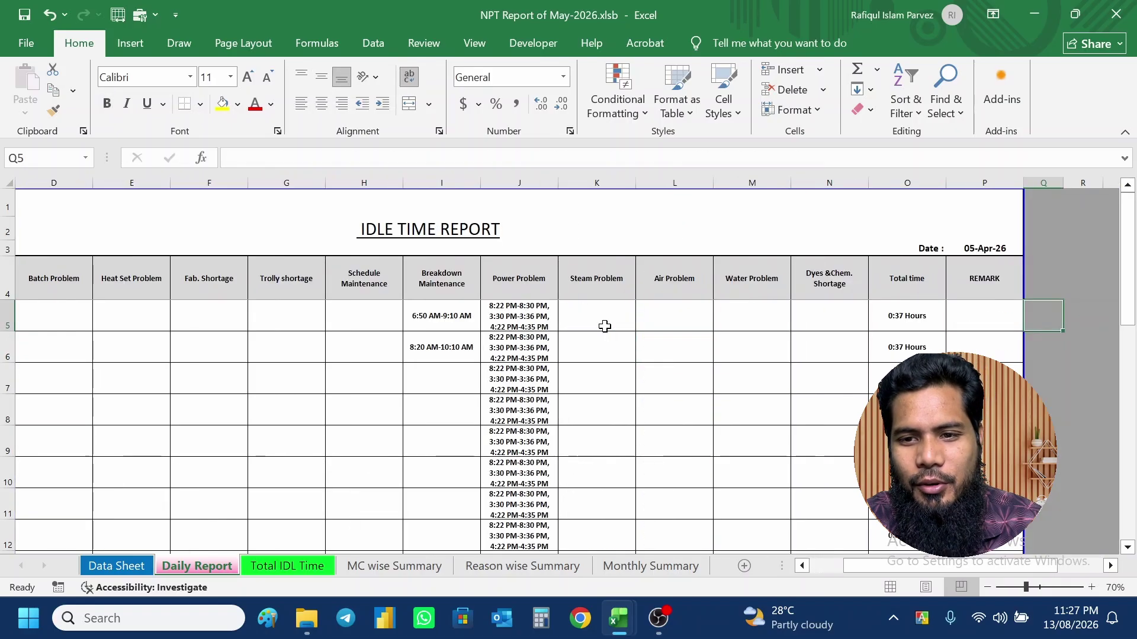
key(Left)
key(Up)
key(Up)
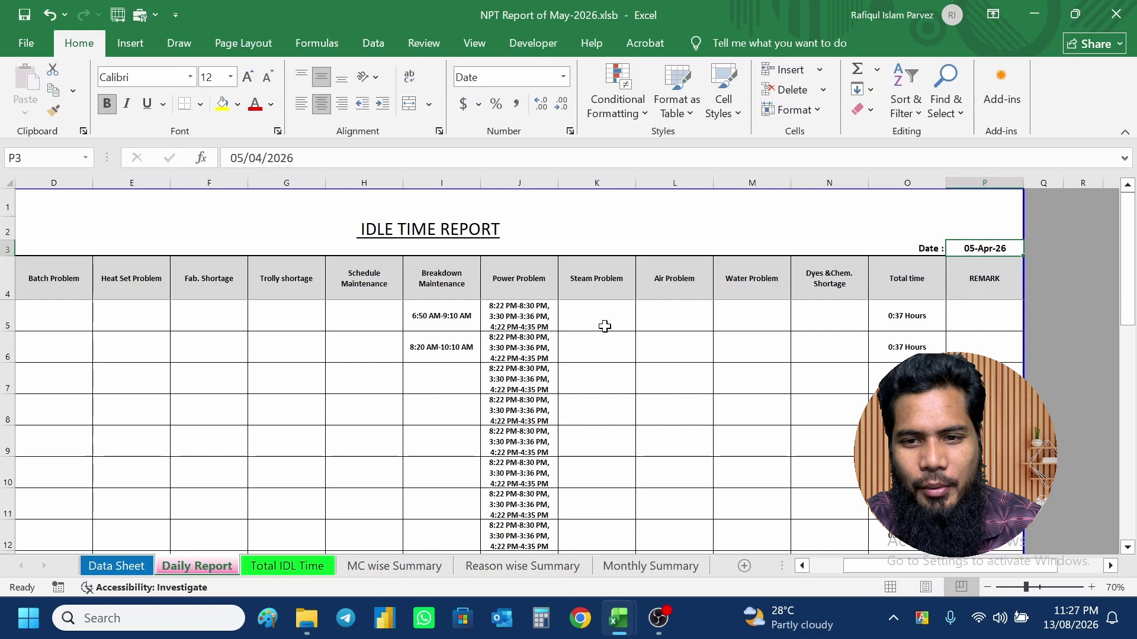
key(Down)
key(Down)
key(Up)
key(Up)
key(Down)
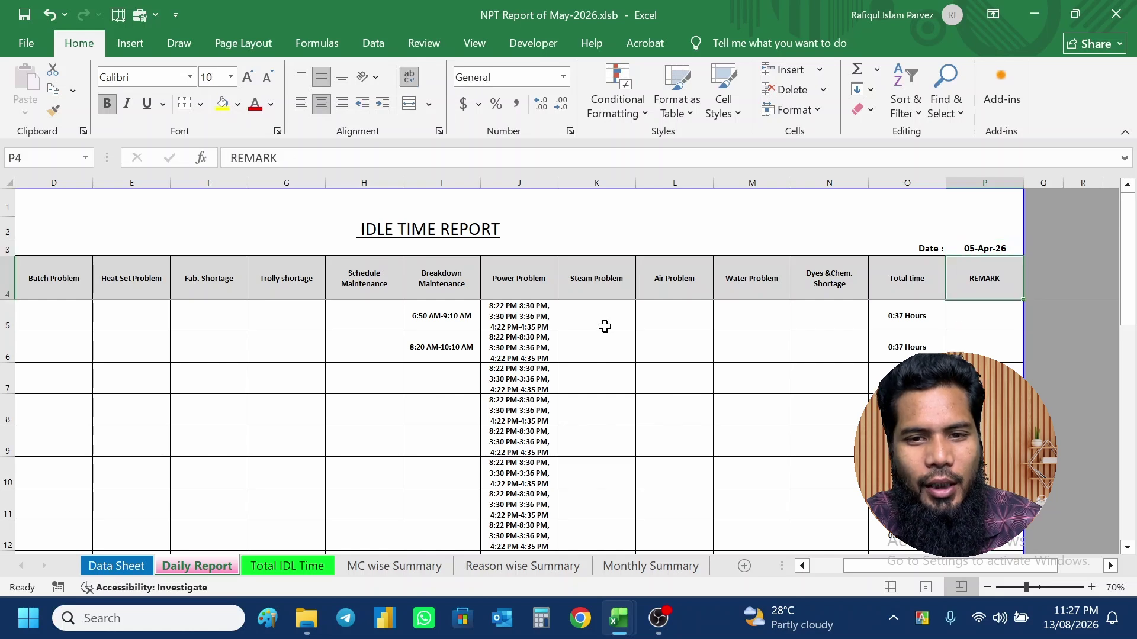
key(Down)
key(Up)
key(Up)
key(Down)
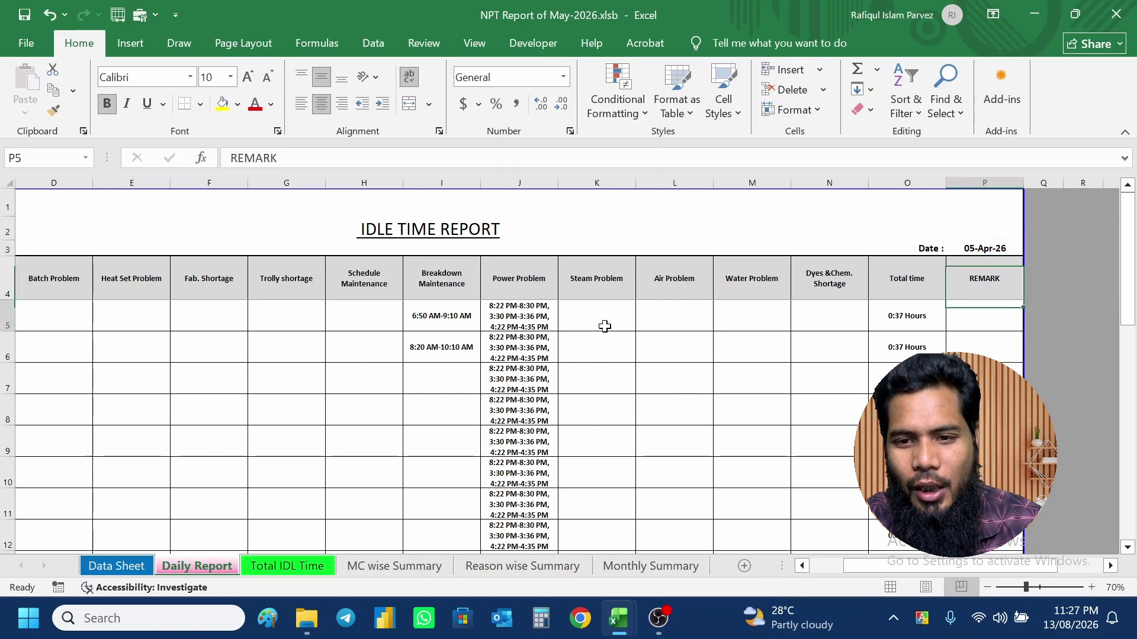
- Go back along machine 1's row and check the formulas in its No Program and Lab Problem cells
key(Down)
key(Left)
key(Left)
key(Left)
key(Left)
key(Left)
key(Left)
key(Left)
key(Left)
key(Left)
key(Left)
key(Left)
key(Left)
key(Left)
key(Left)
key(Left)
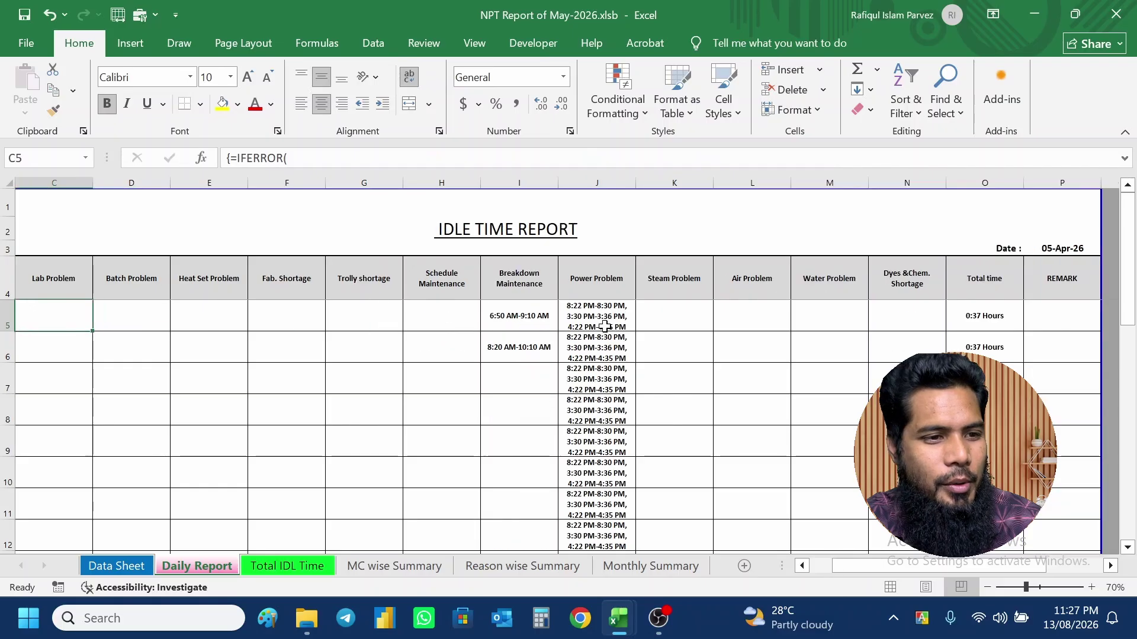
key(Right)
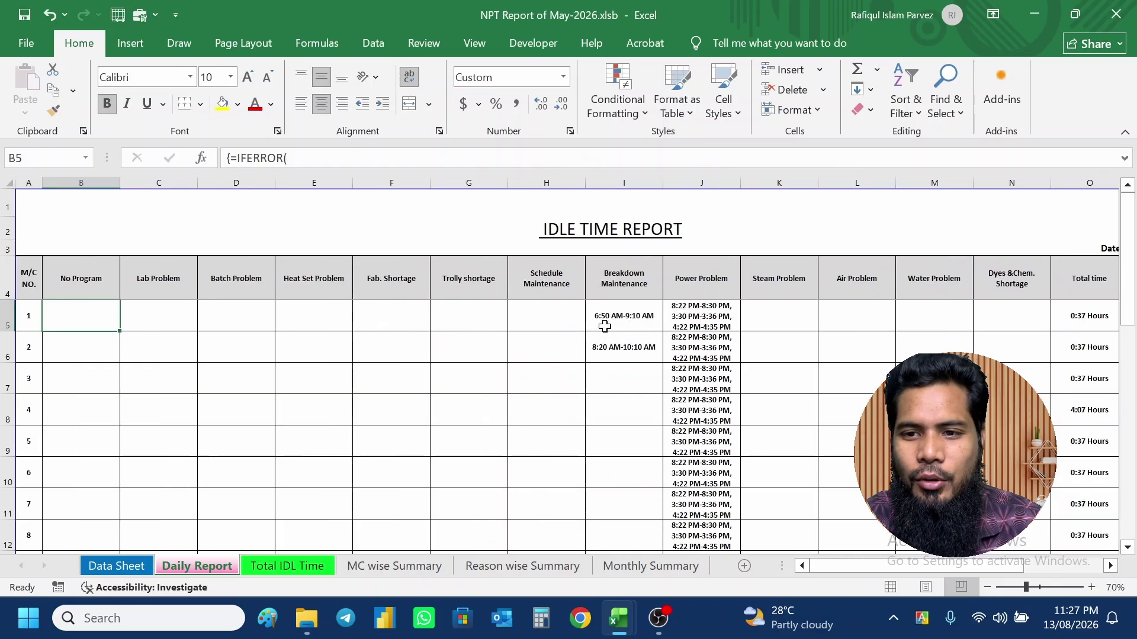
key(Right)
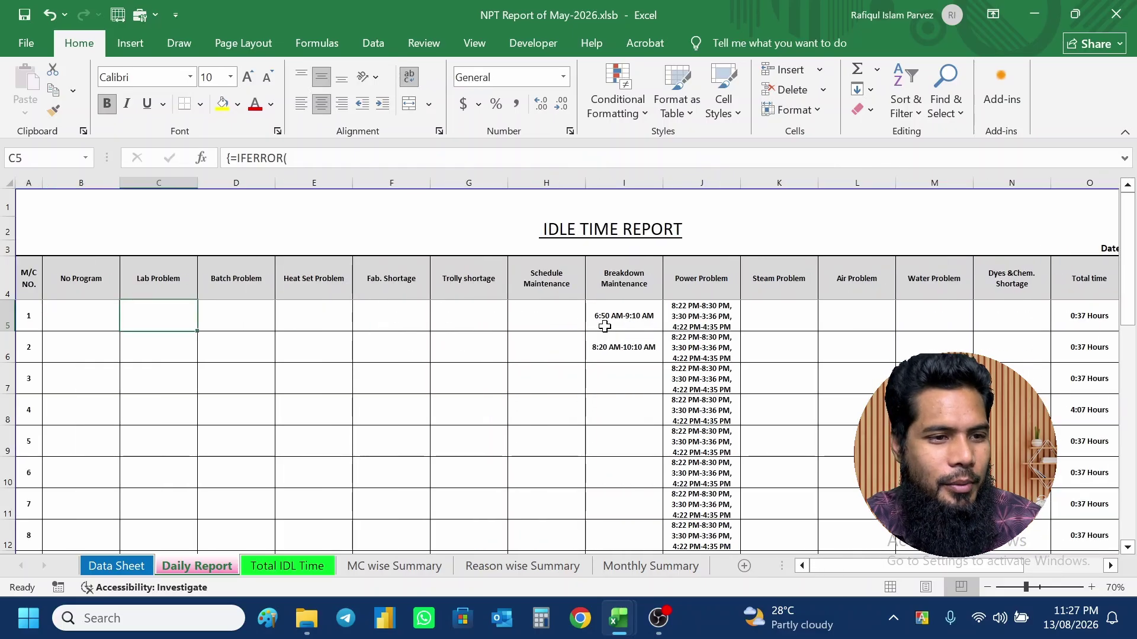
key(Left)
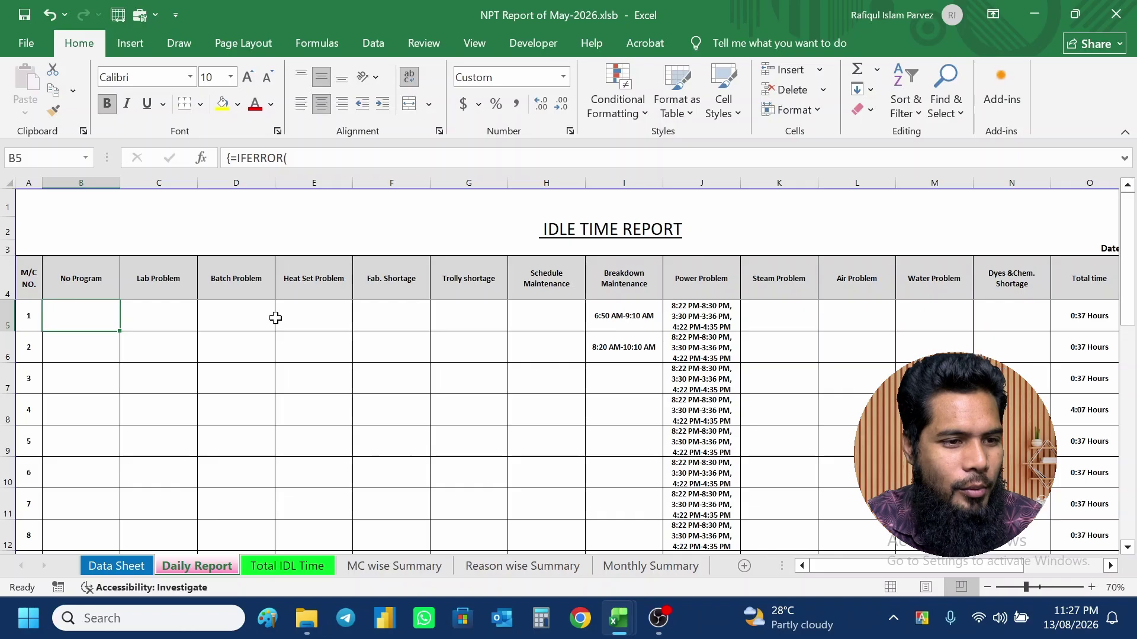
click(142, 321)
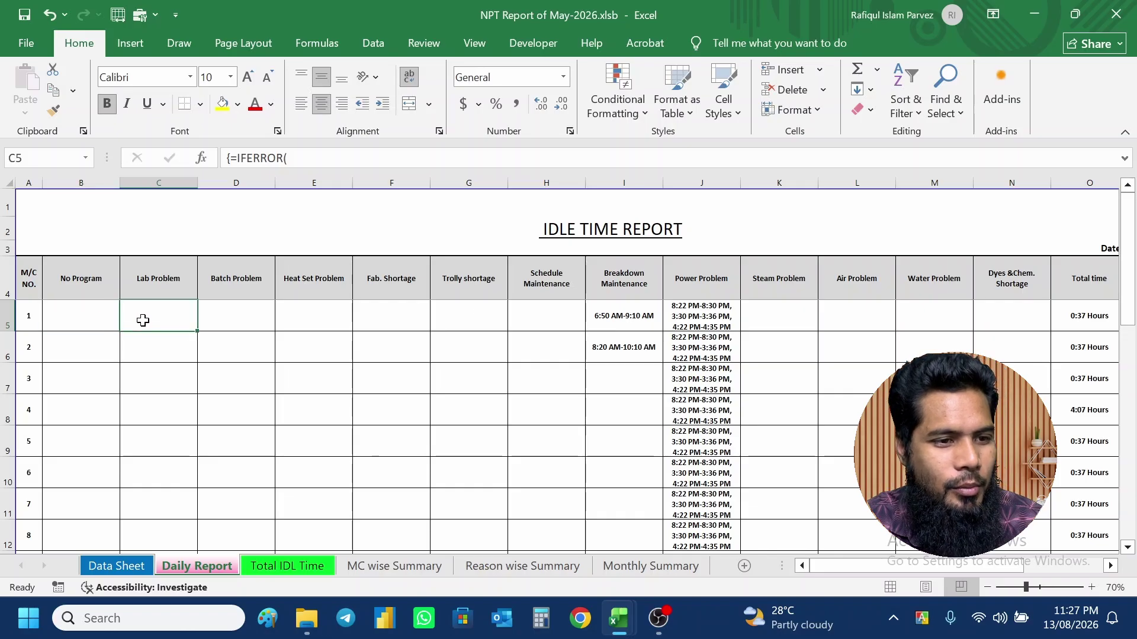
click(99, 319)
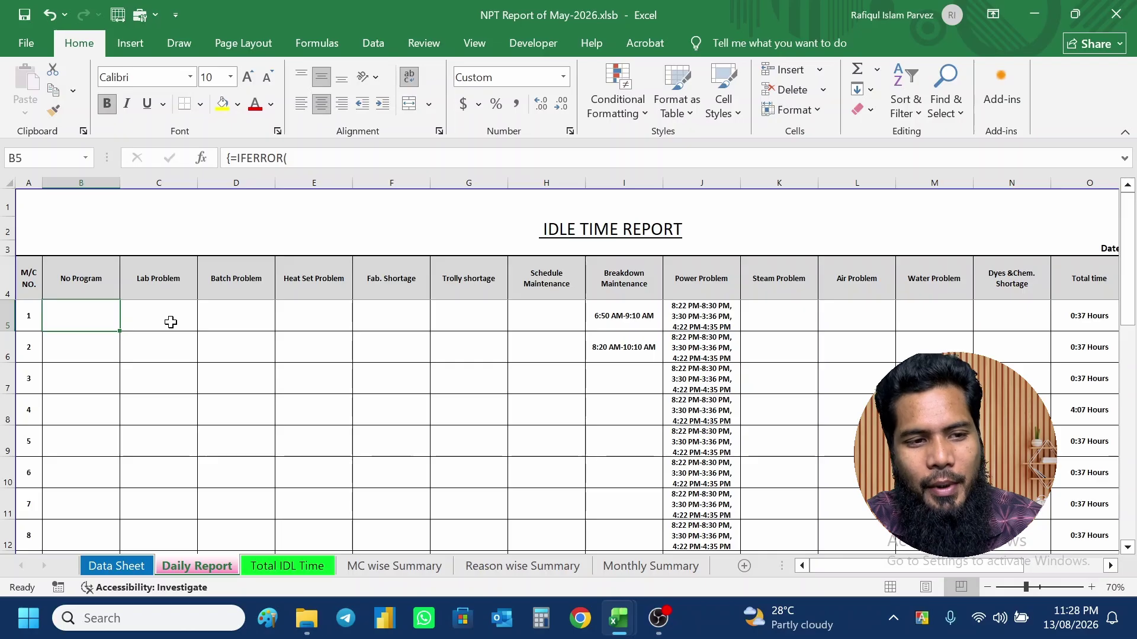
click(170, 321)
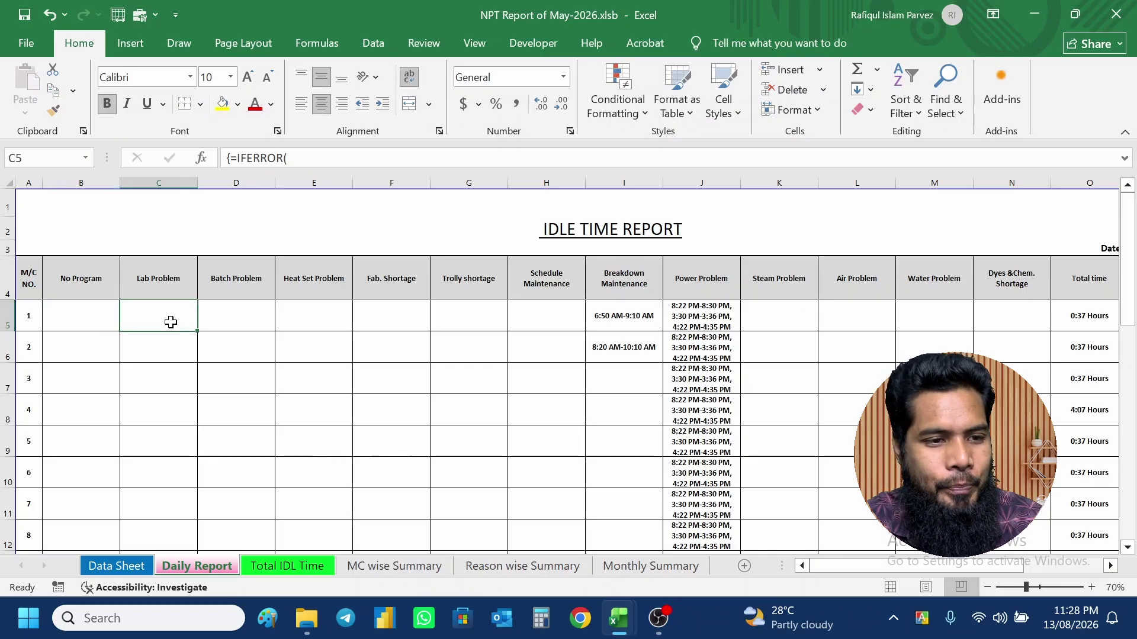
click(106, 316)
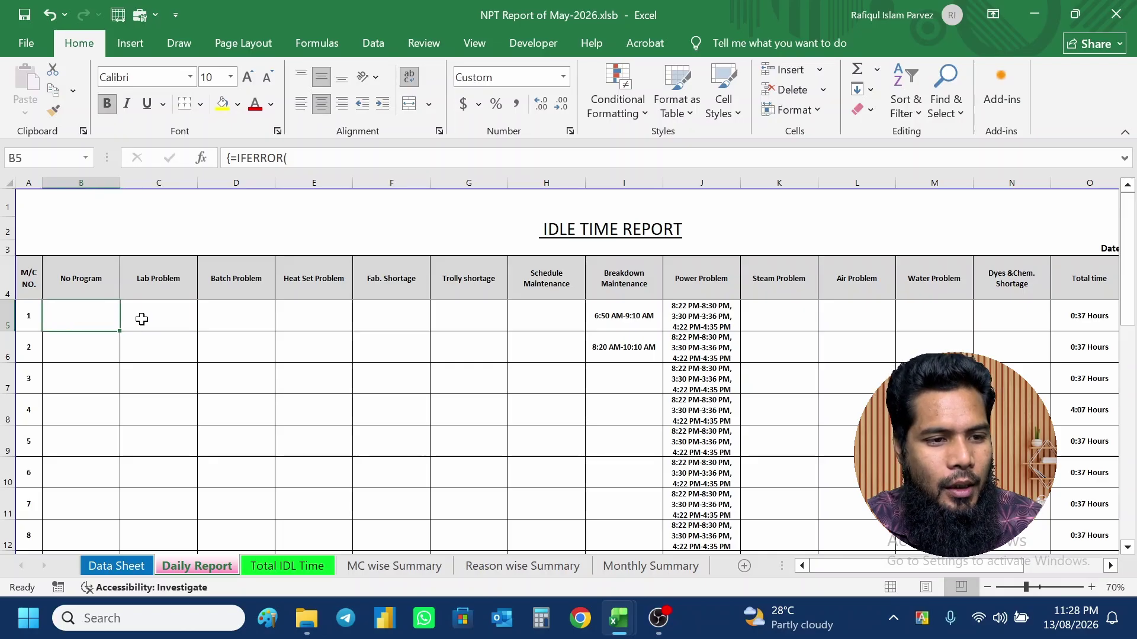
click(142, 319)
click(103, 319)
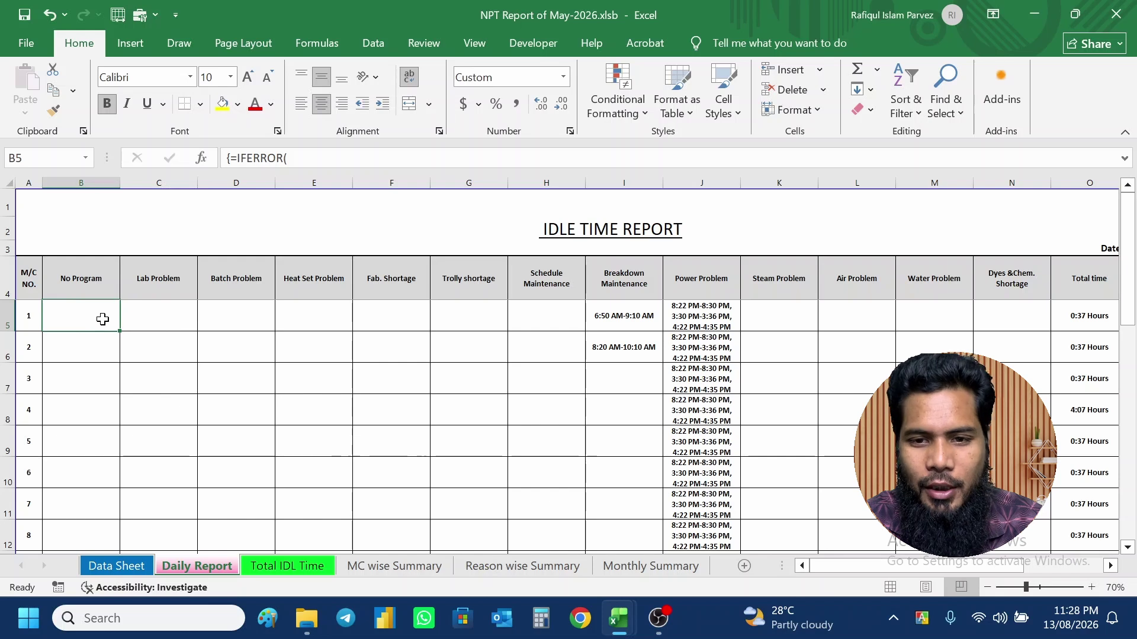
click(140, 314)
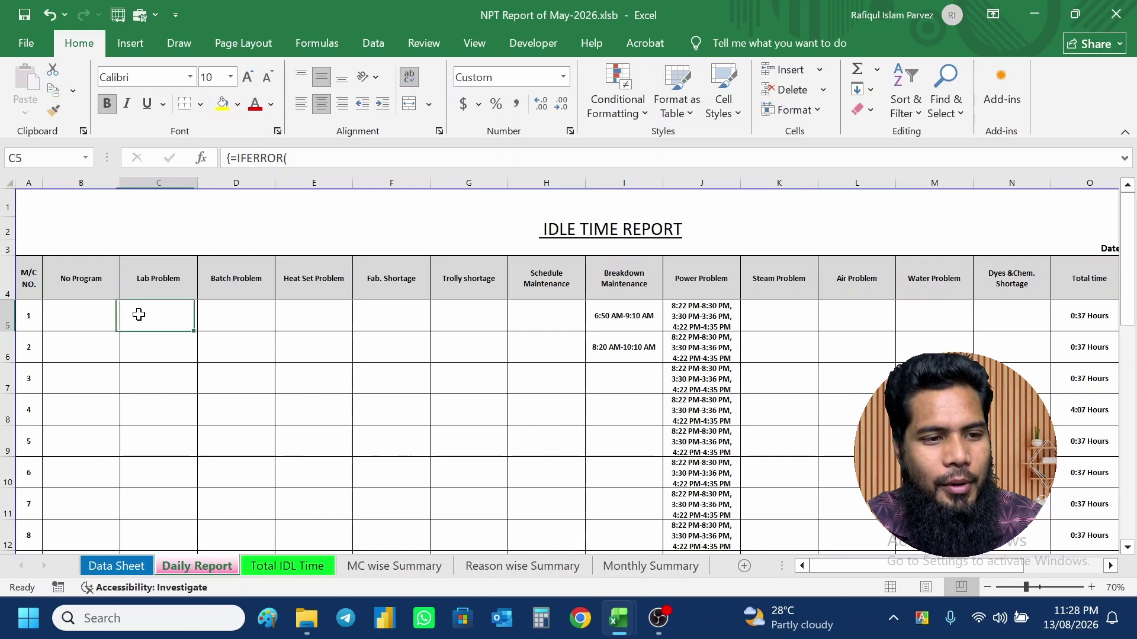
click(95, 313)
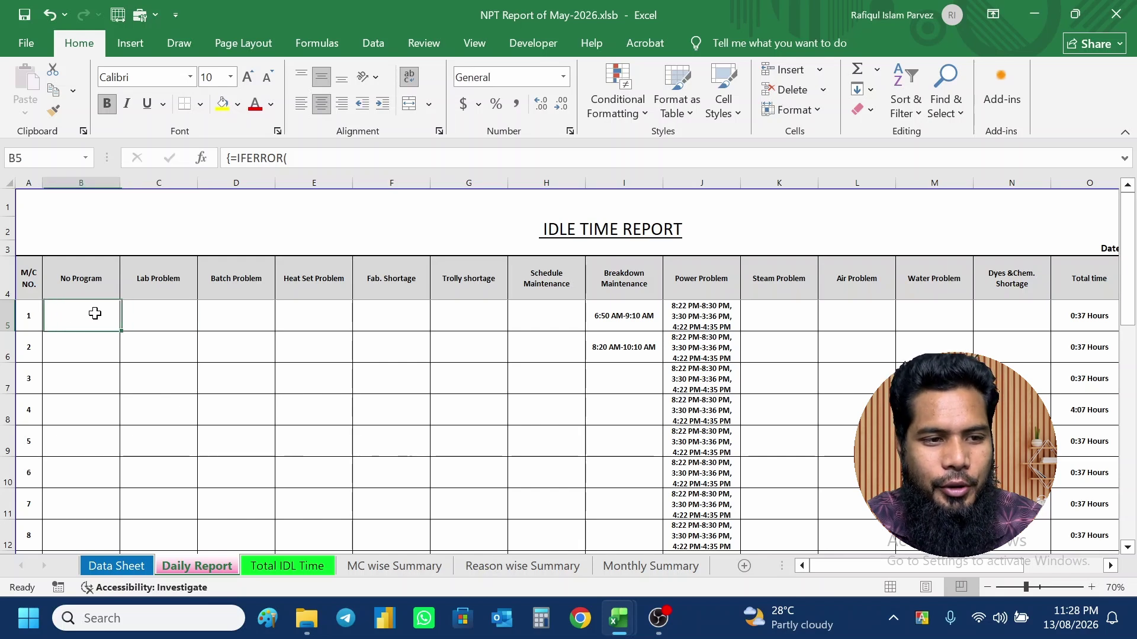
click(136, 321)
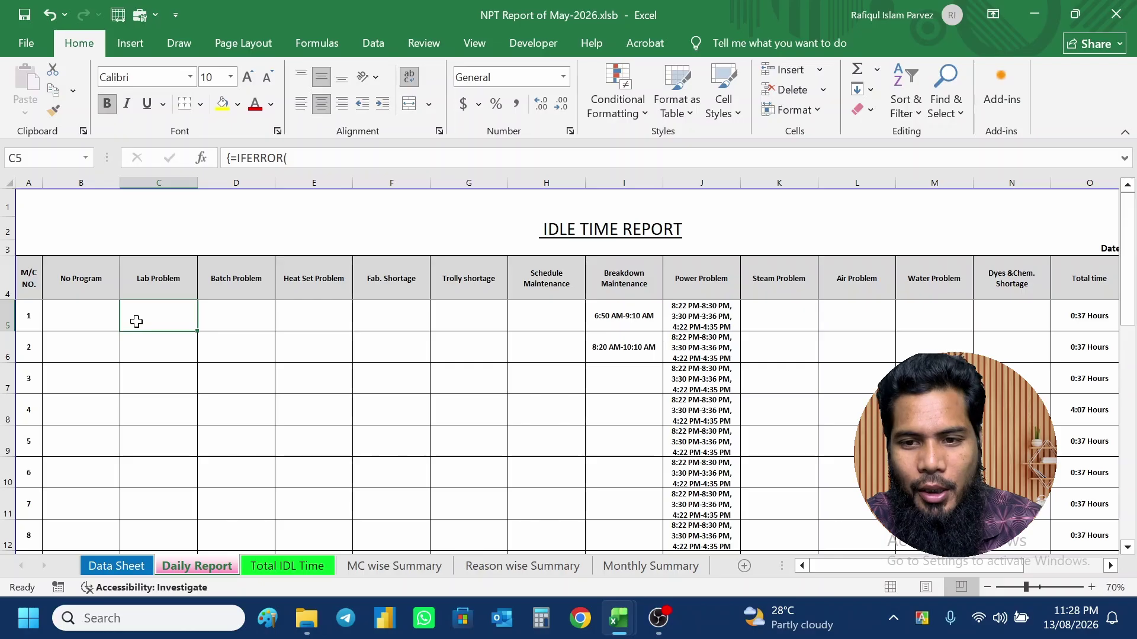
click(99, 316)
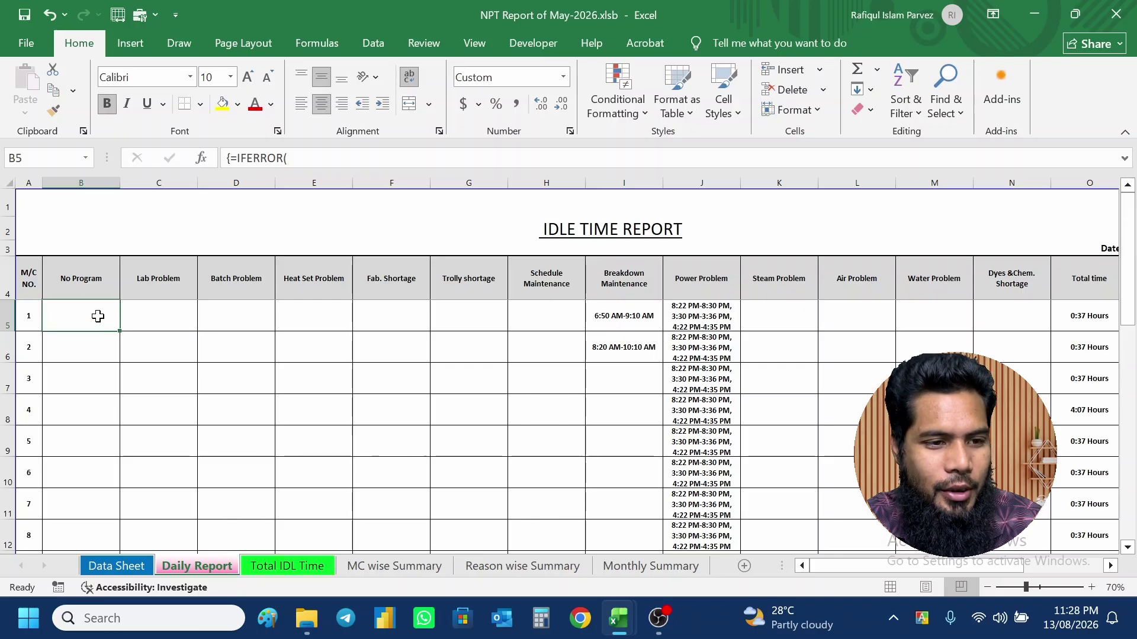
click(139, 313)
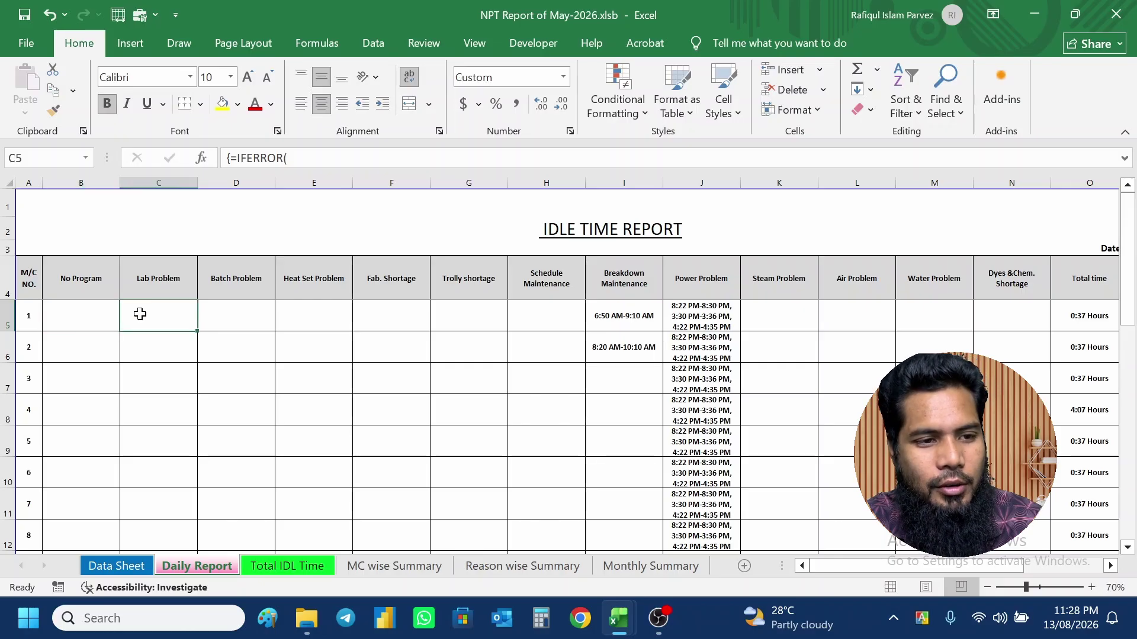
click(97, 313)
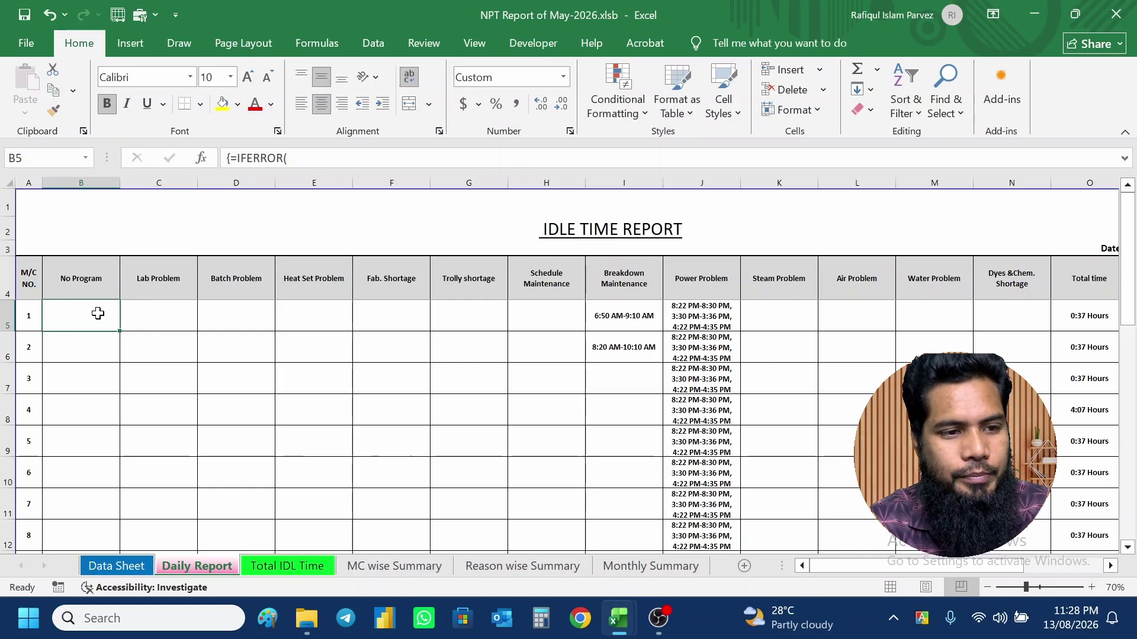
click(128, 314)
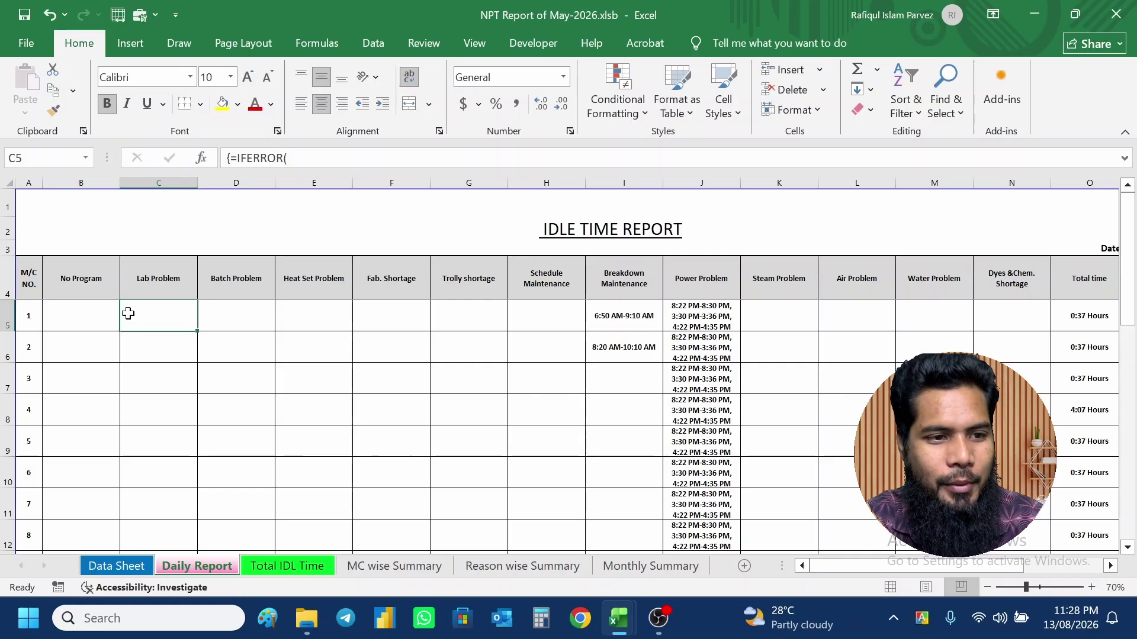
click(98, 313)
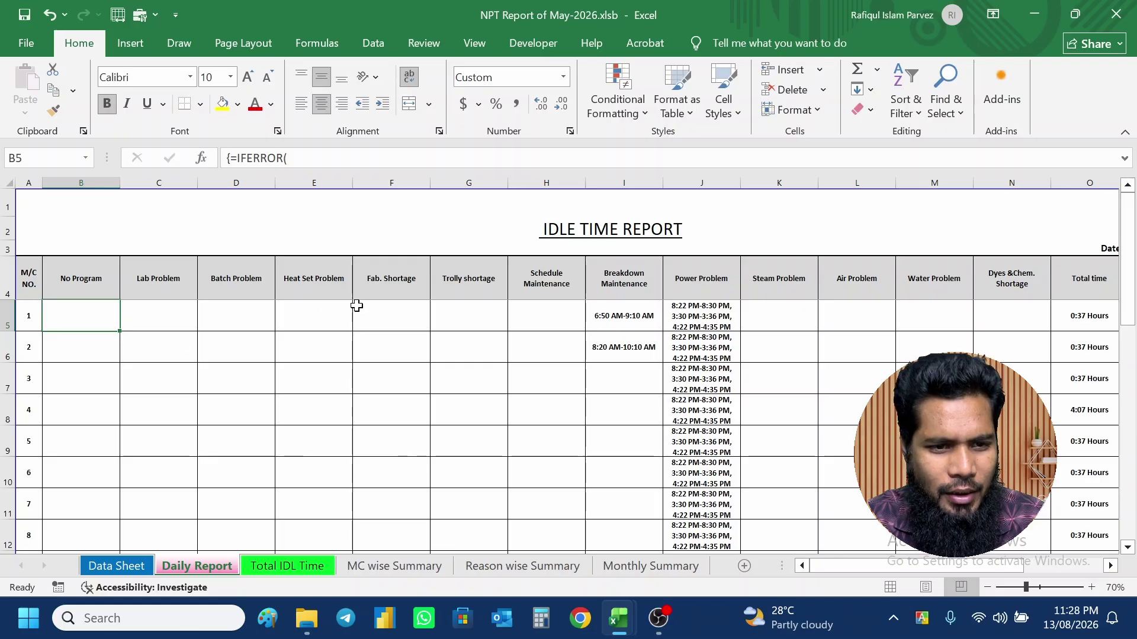
scroll(356, 305, down, 1)
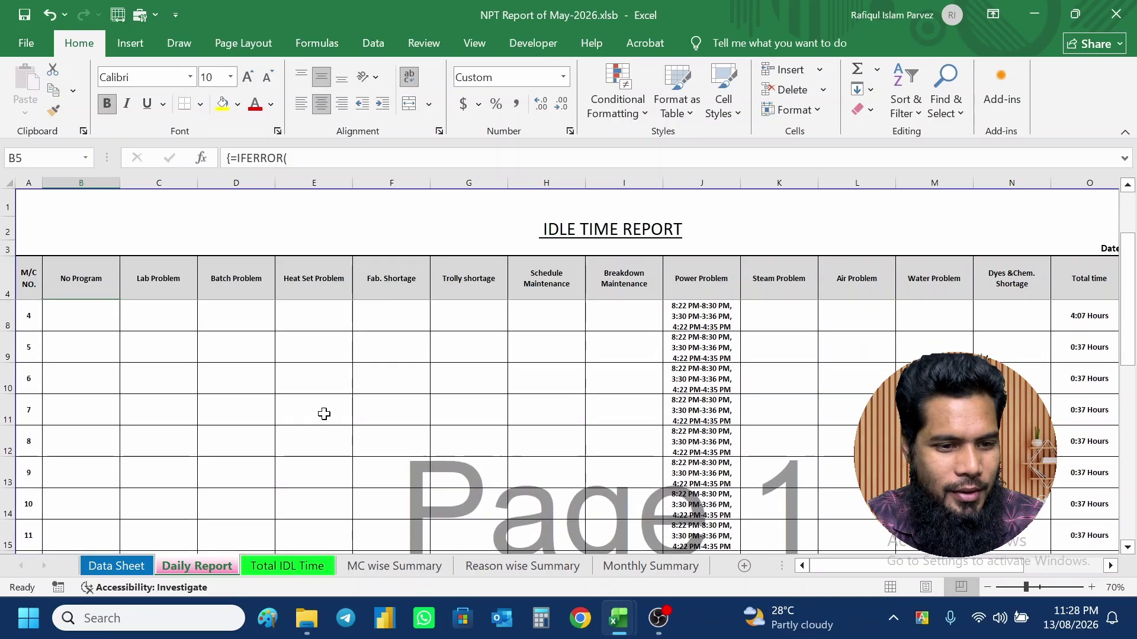
- Review the Total IDL Time sheet's daily rows and check the No Program formula for 01-Apr-26
click(294, 566)
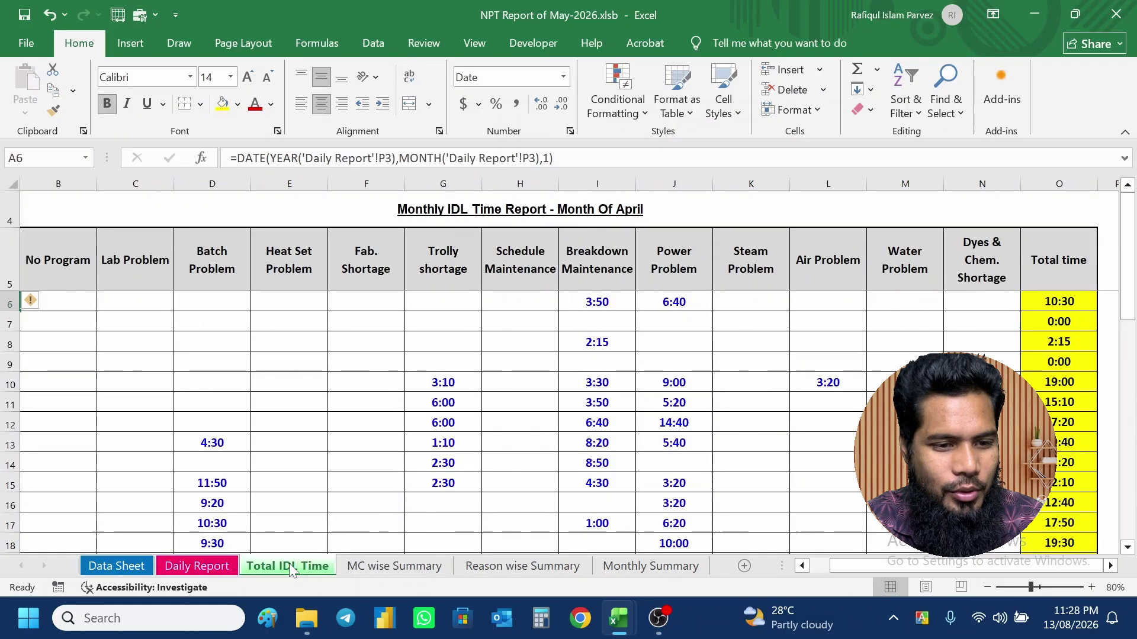
scroll(223, 373, left, 1)
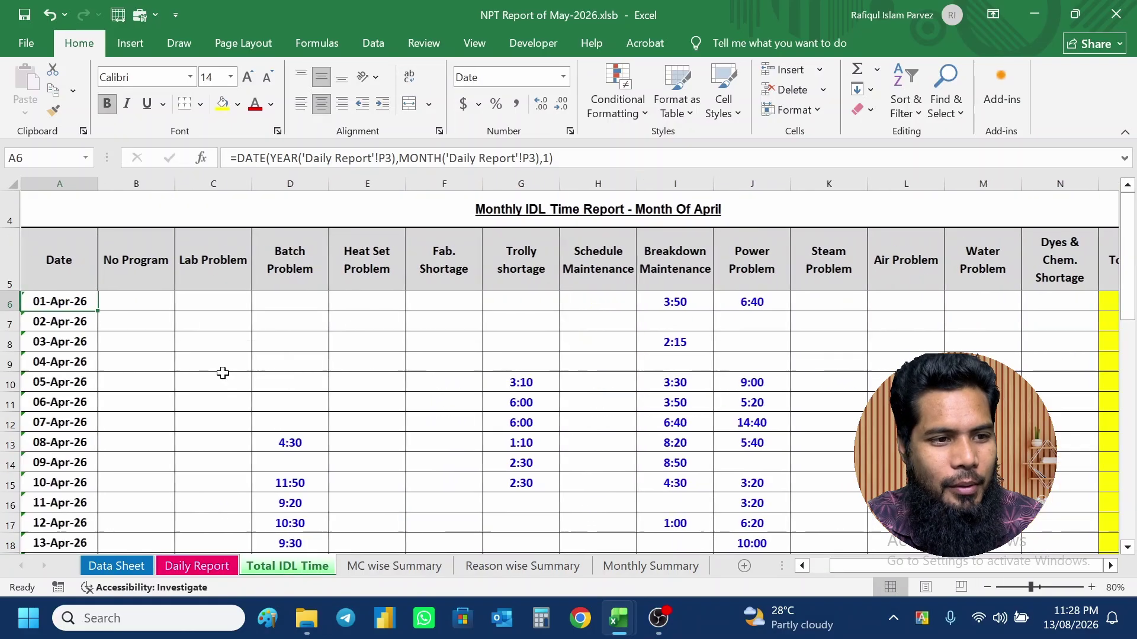
click(139, 300)
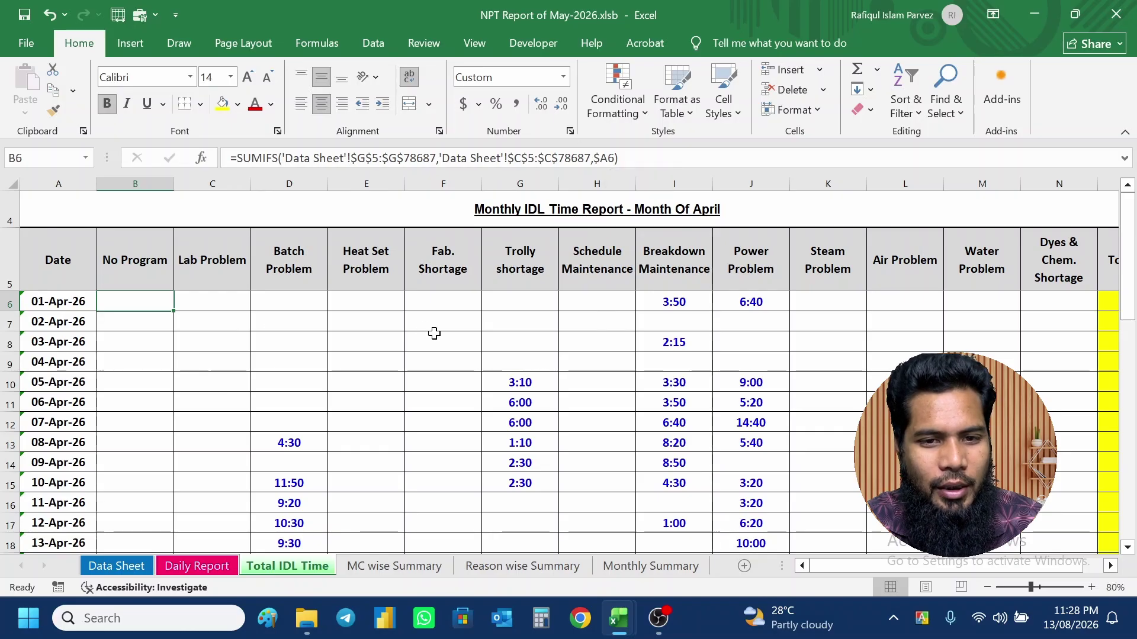
scroll(434, 333, right, 1)
scroll(434, 333, left, 1)
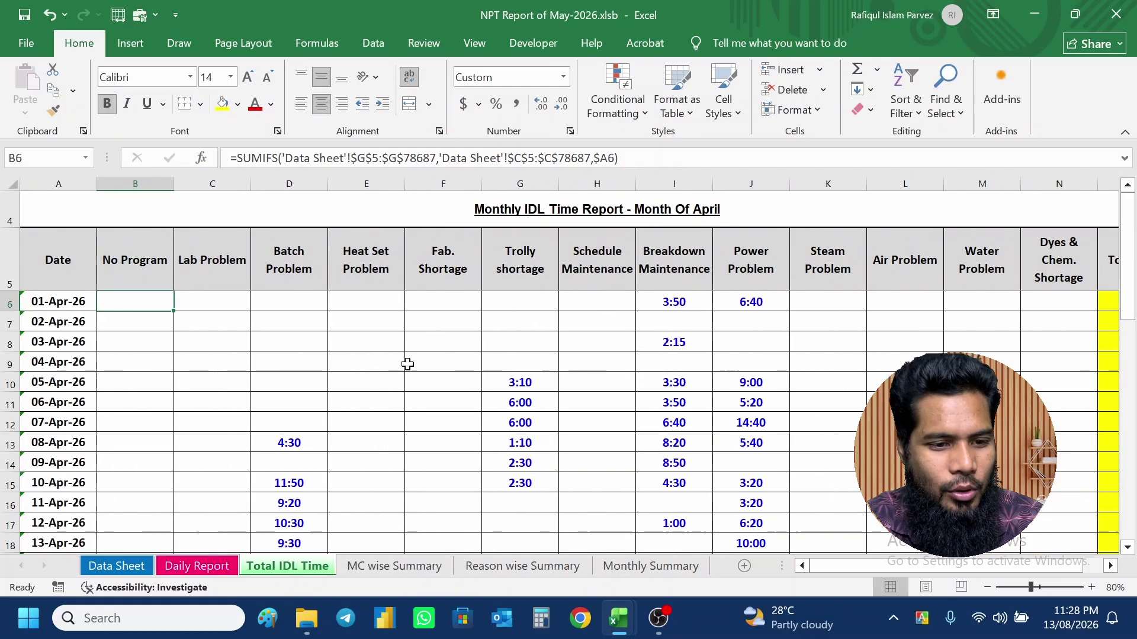
- On the MC wise Summary sheet, filter the machine pivot table to March and then switch it to April
click(397, 570)
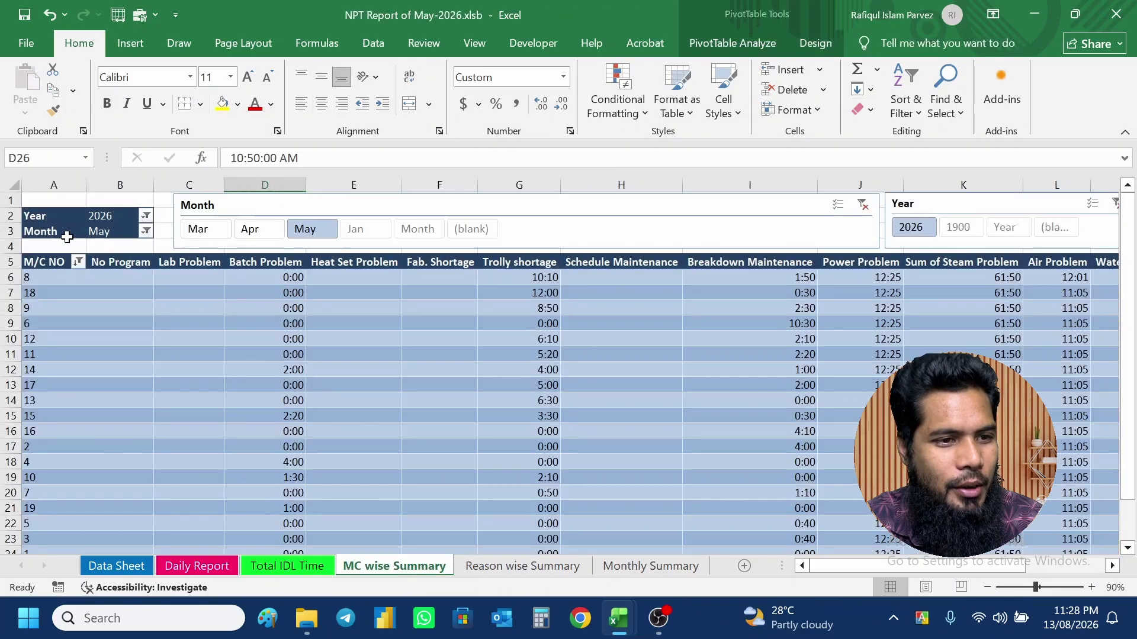
click(87, 232)
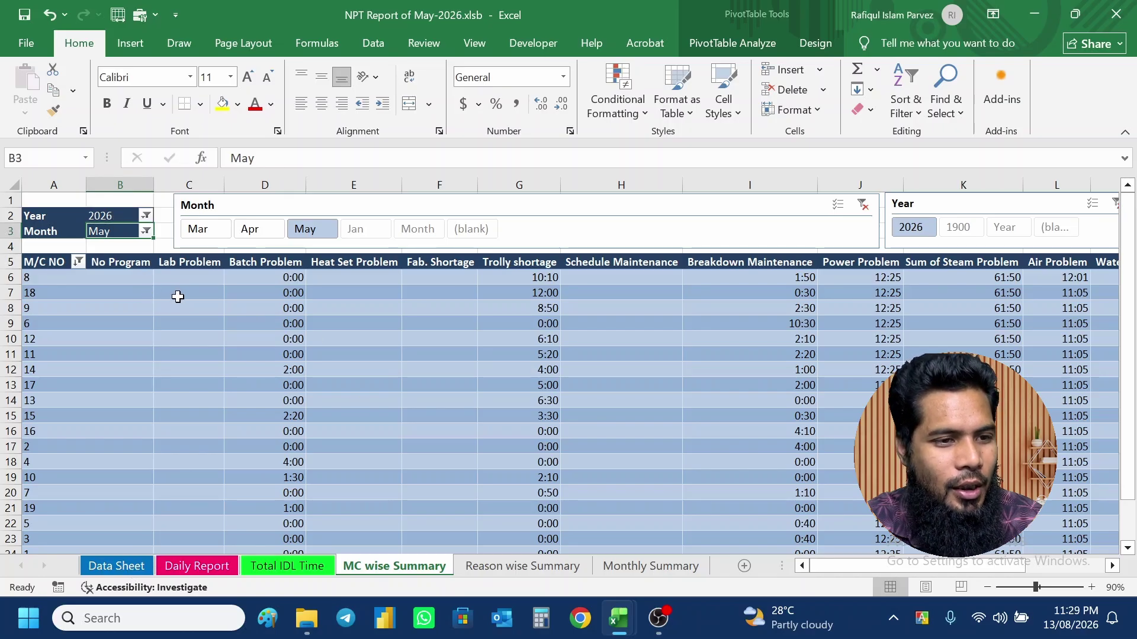
click(206, 231)
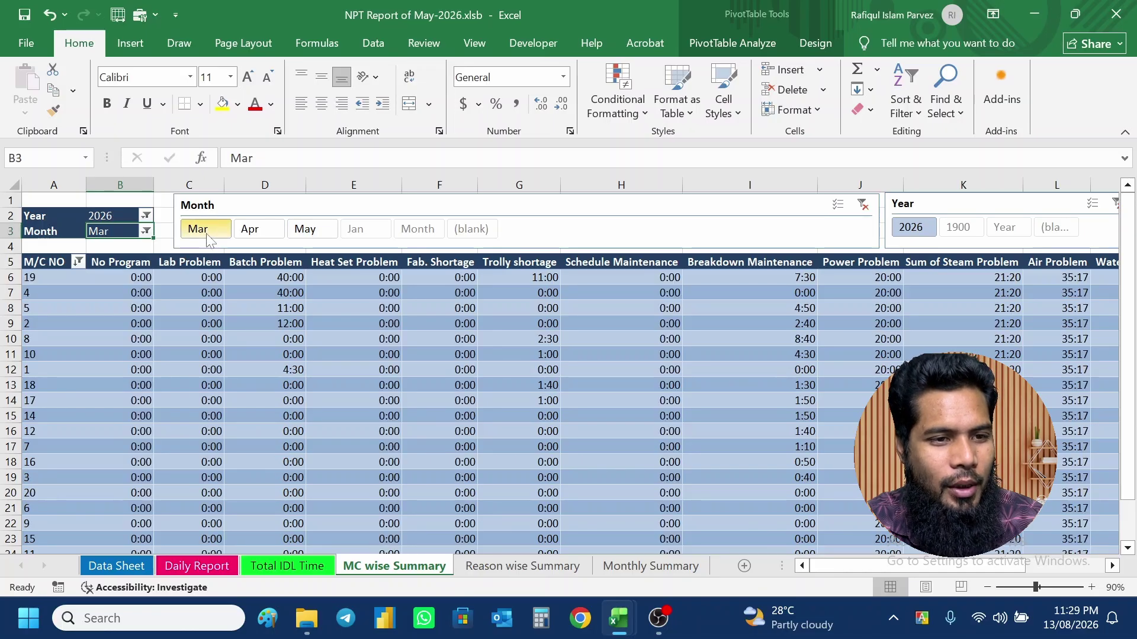
click(260, 236)
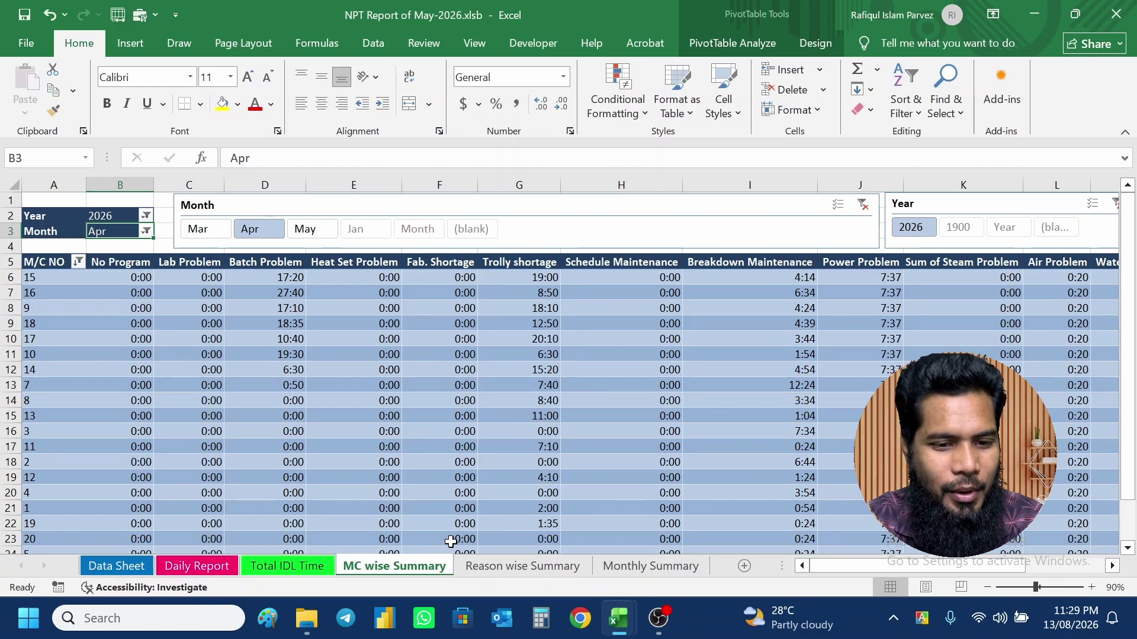
- Examine the Reason wise Summary's Year and Month filters and bar chart, and the Monthly Summary's steam and air problem line chart
click(509, 568)
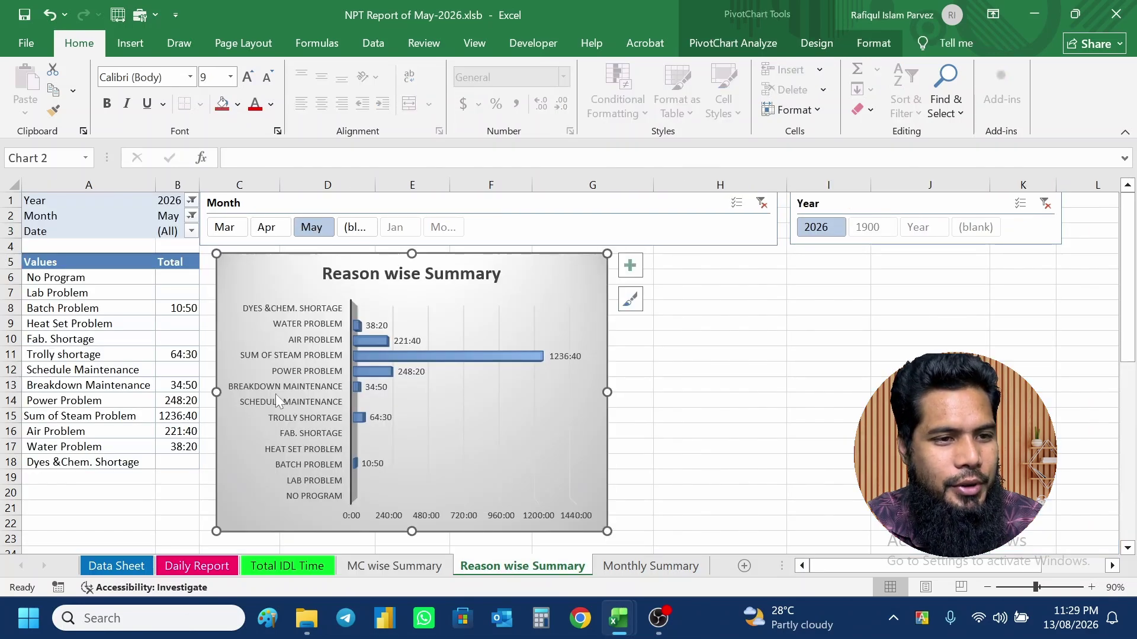
click(170, 202)
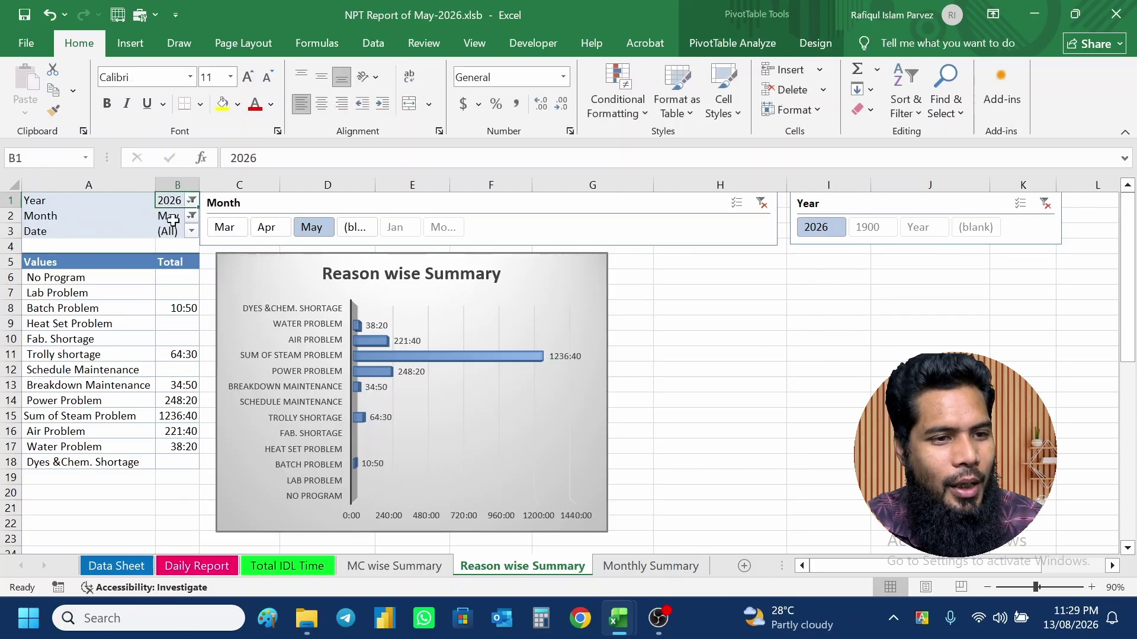
click(172, 217)
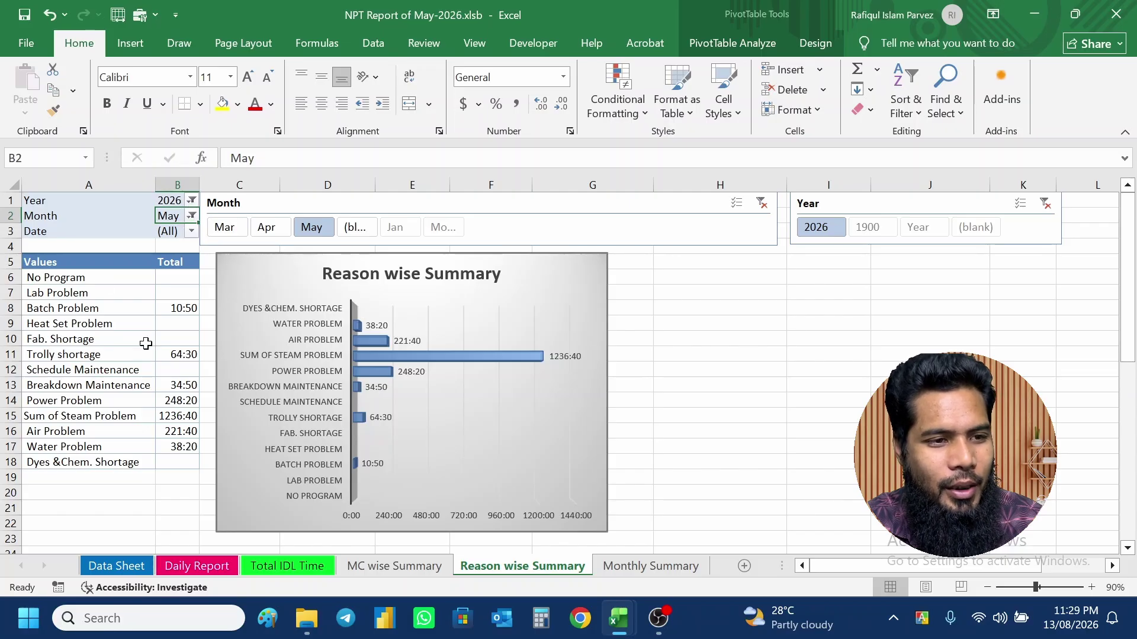
click(94, 218)
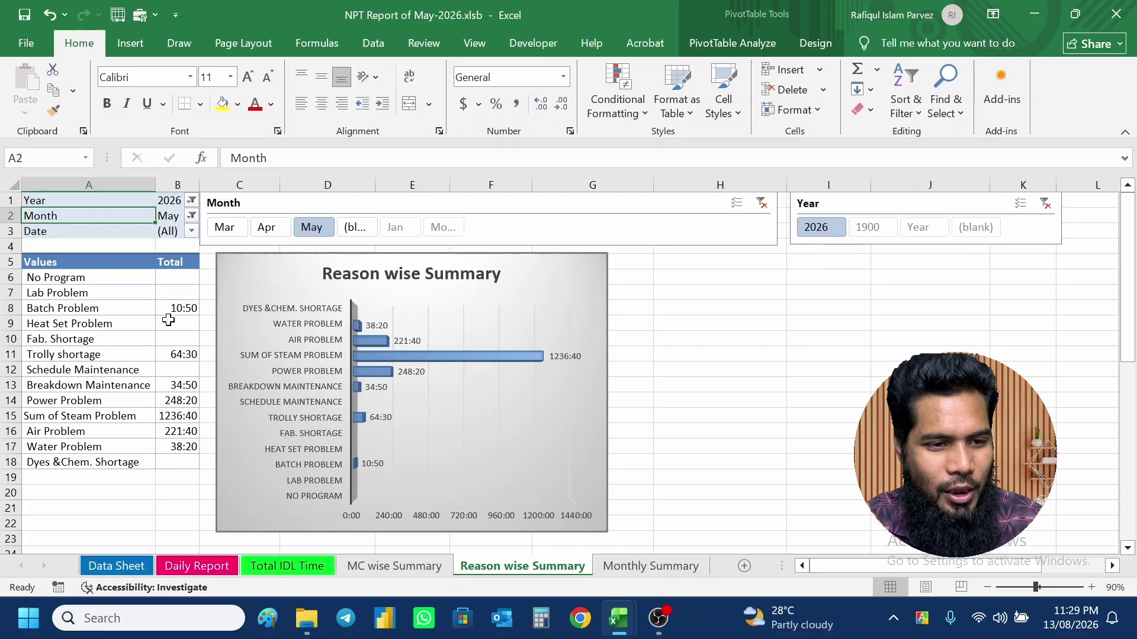
click(560, 266)
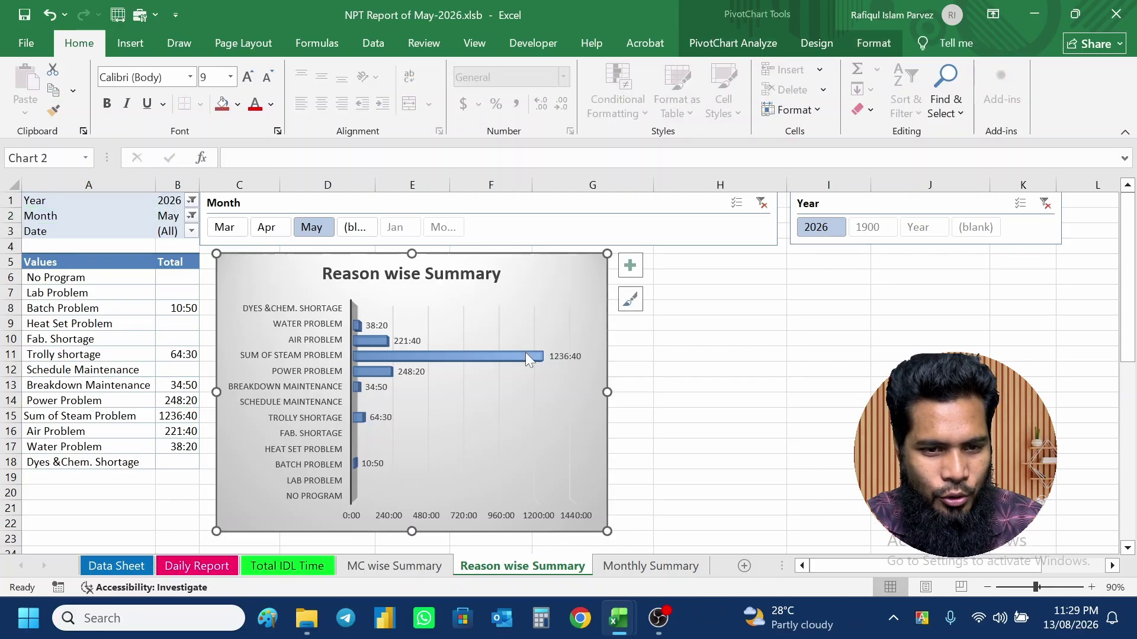
mouse_move(466, 360)
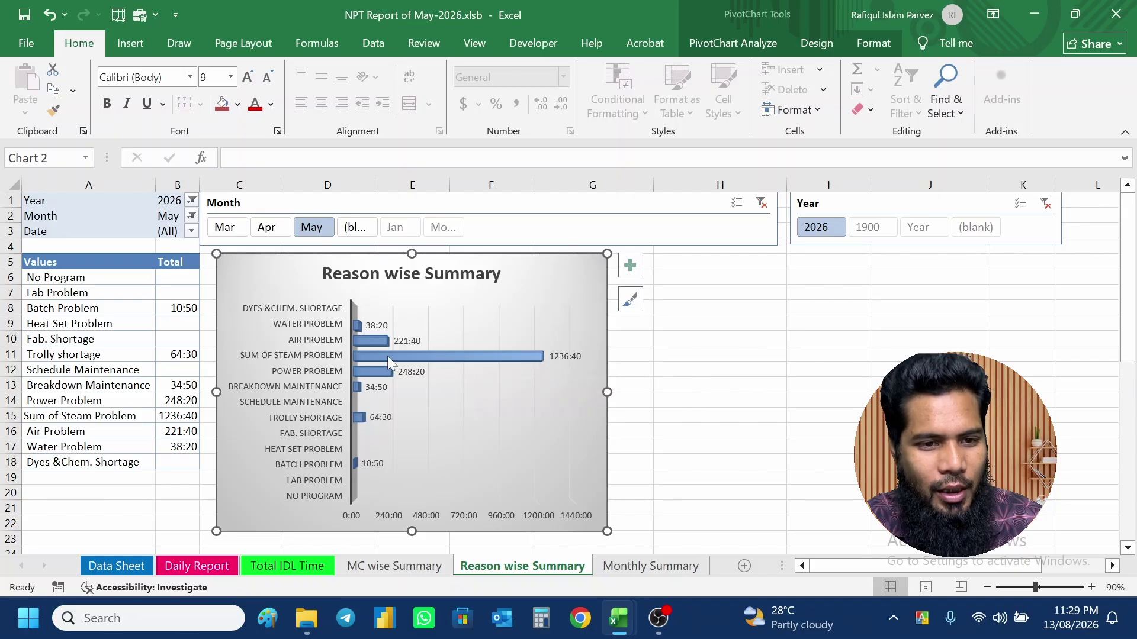
click(637, 568)
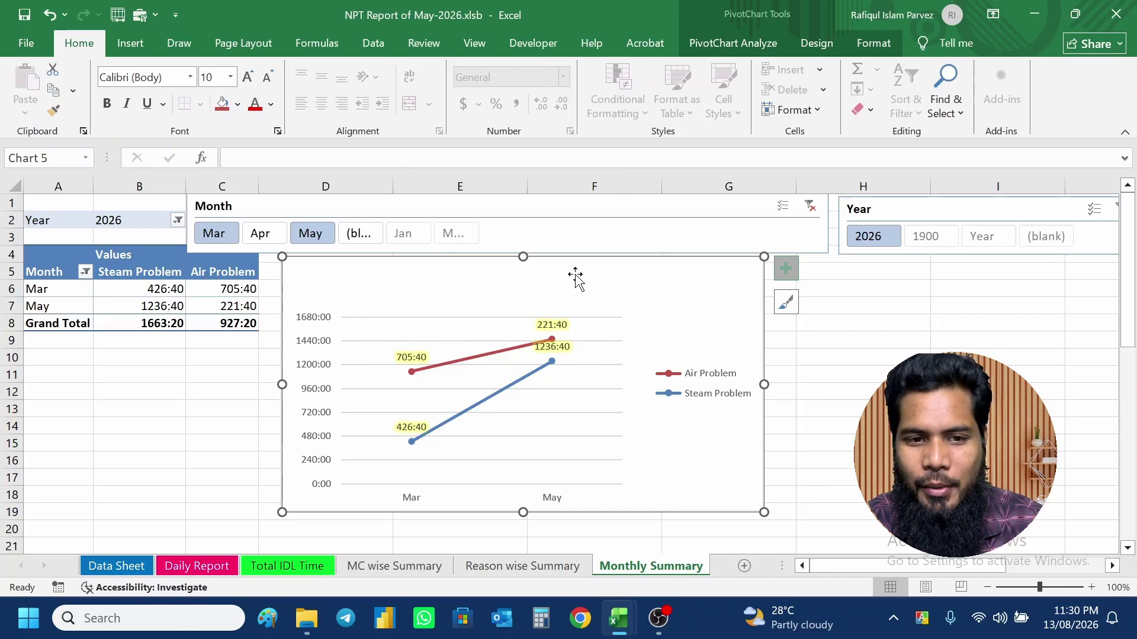
- Revisit the Data Sheet and Daily Report, and compare the Reason wise Summary with the Monthly Summary
click(131, 568)
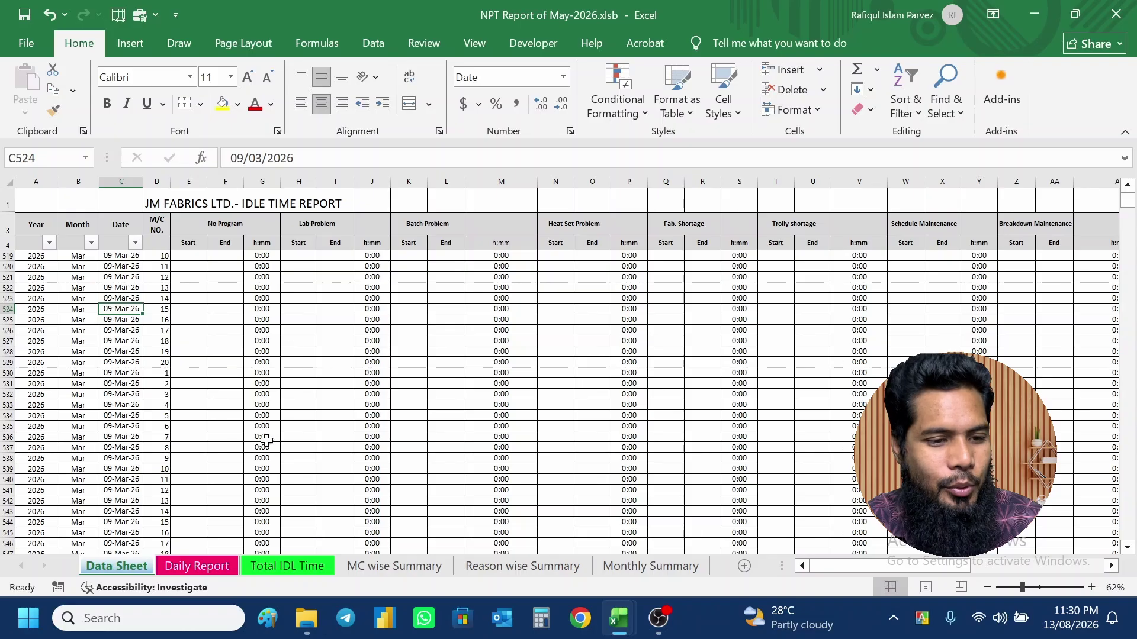
click(215, 565)
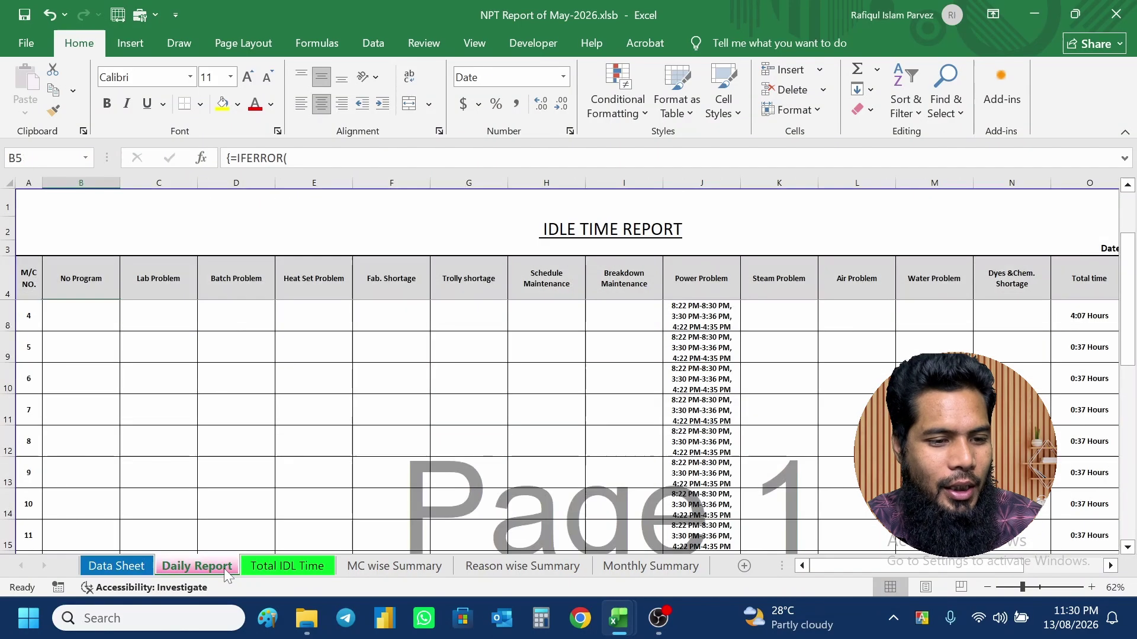
click(105, 316)
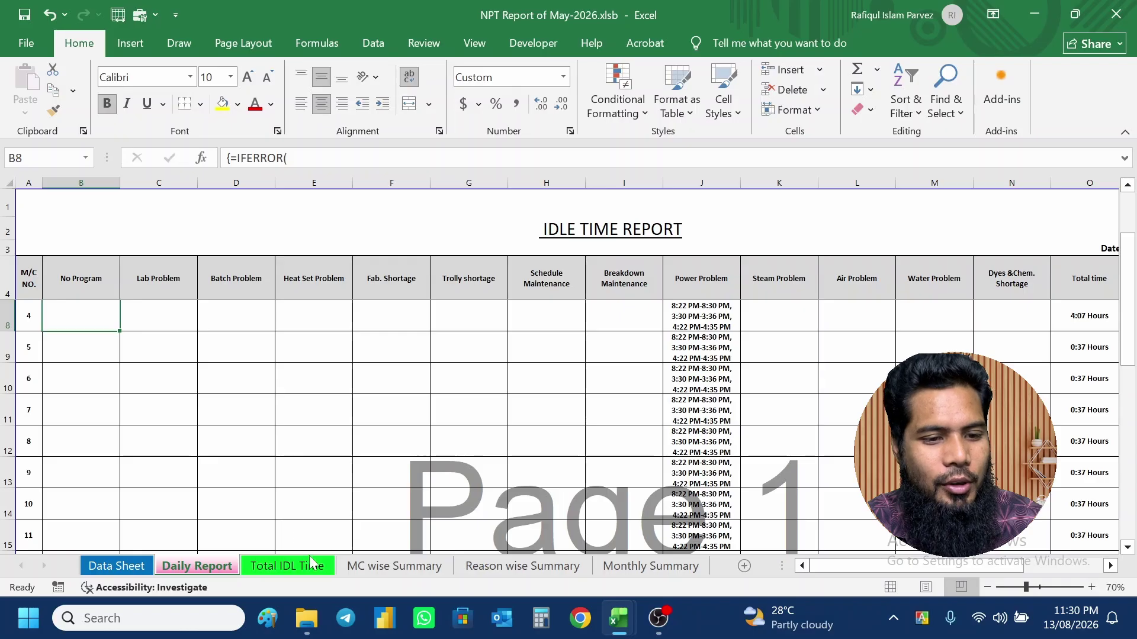
click(495, 566)
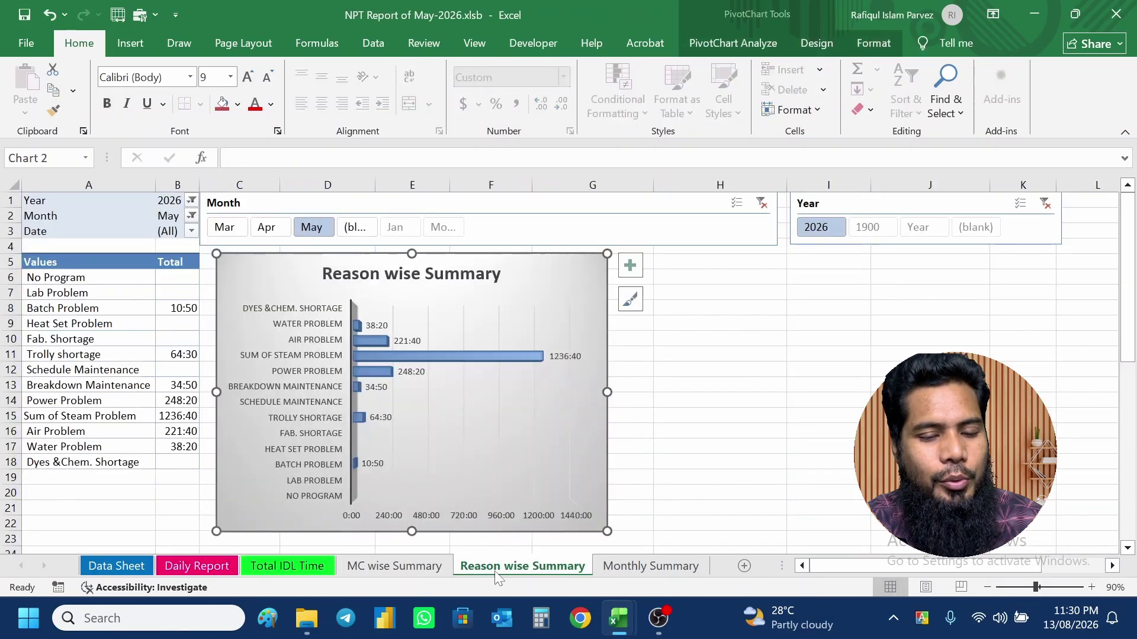
click(615, 570)
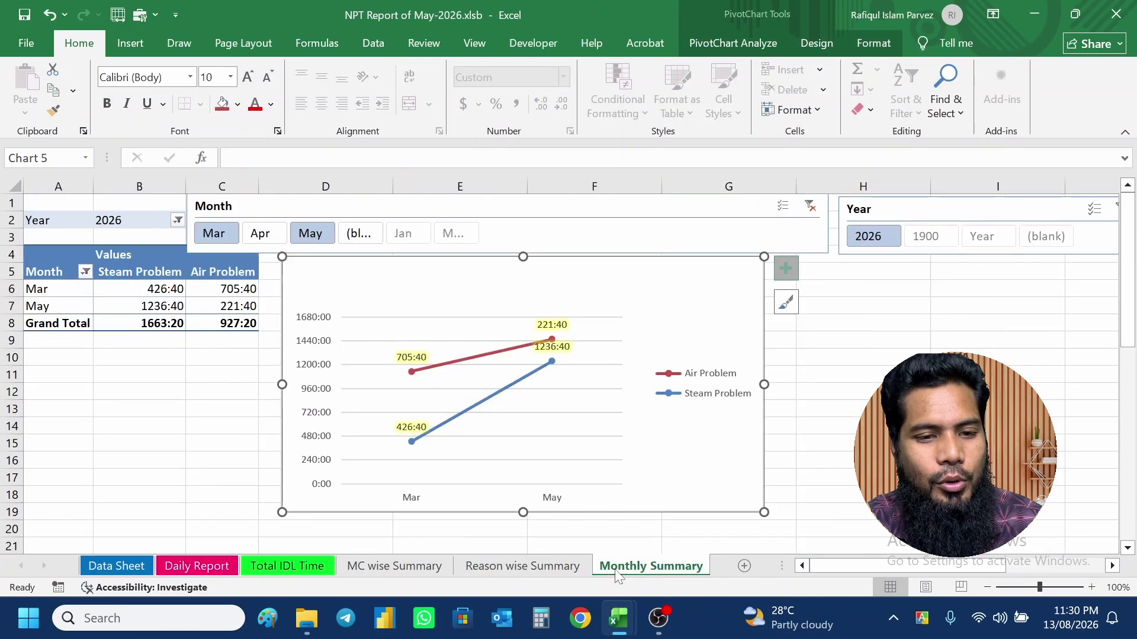
click(571, 568)
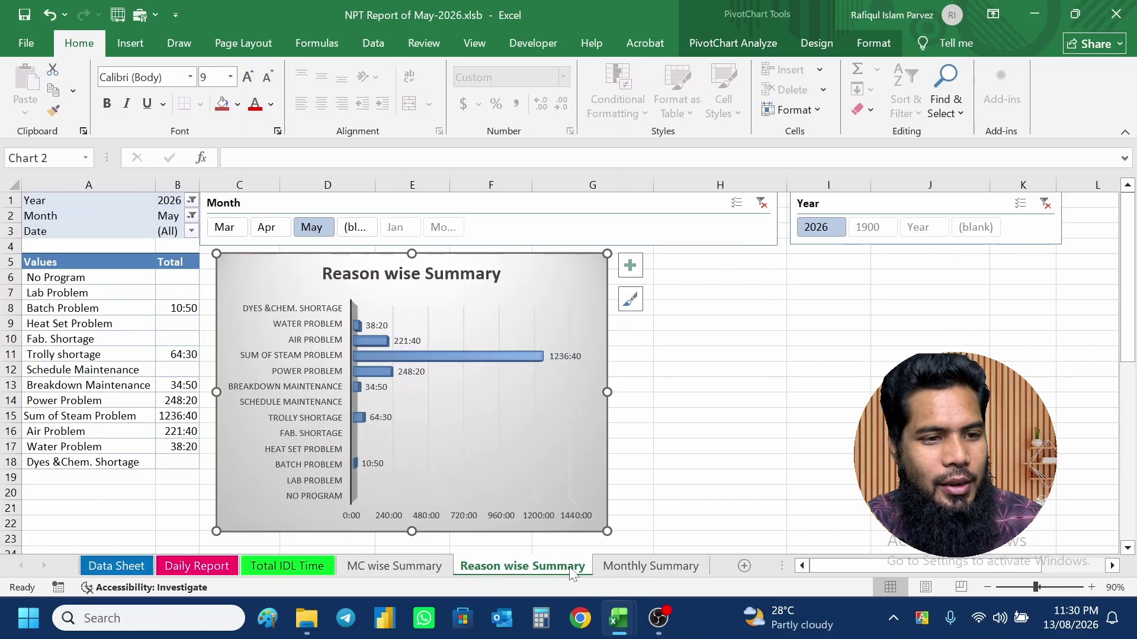